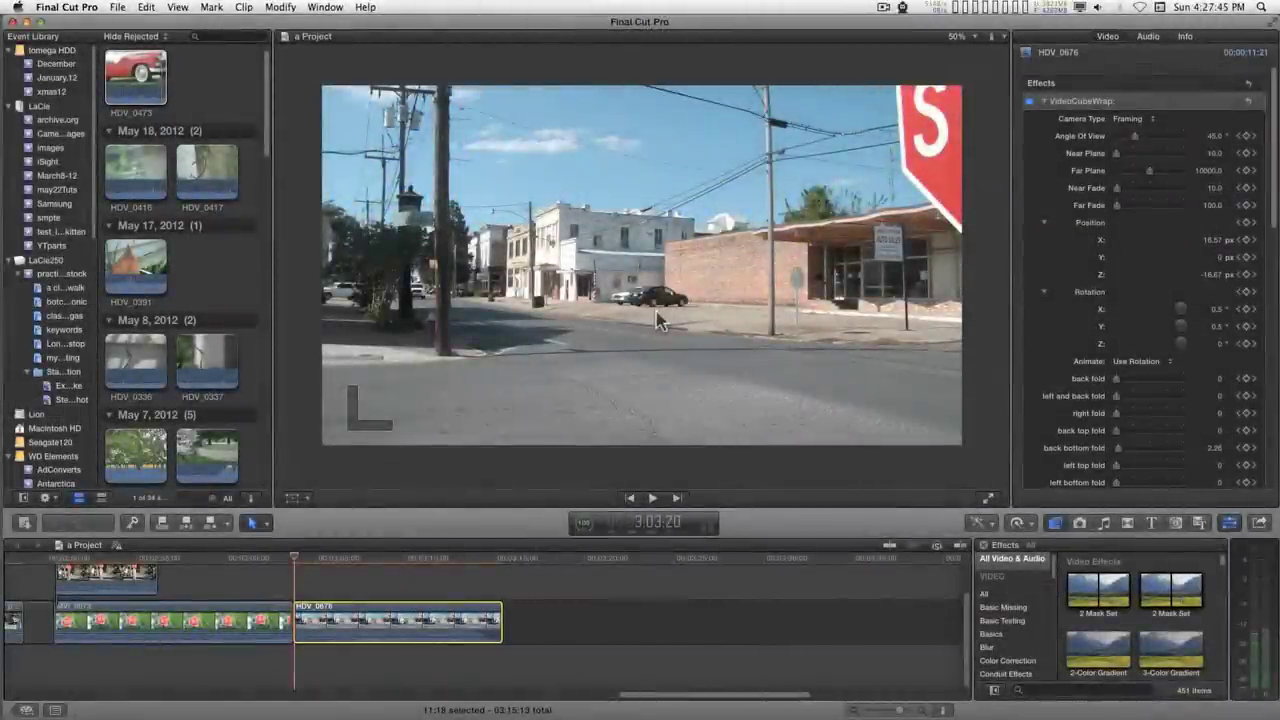
- Play the VideoCubeWrap clip in Final Cut Pro to preview the cube effect, then stop playback
key(space)
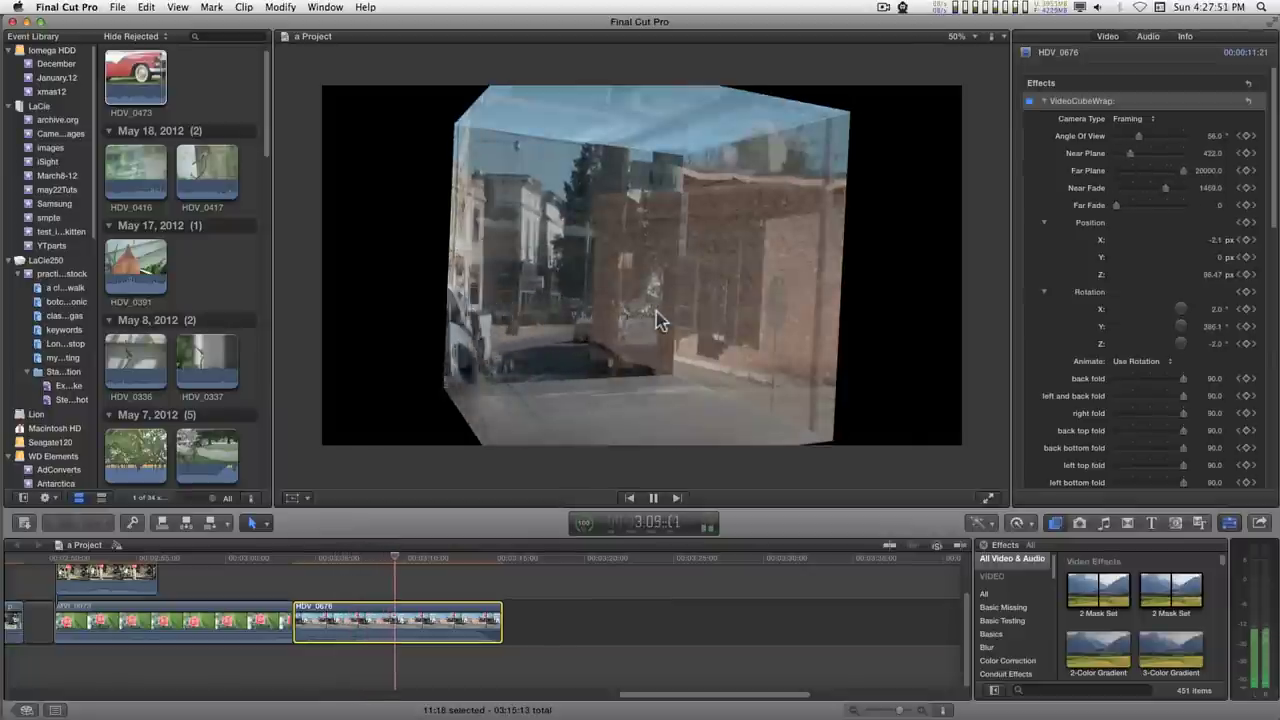
key(space)
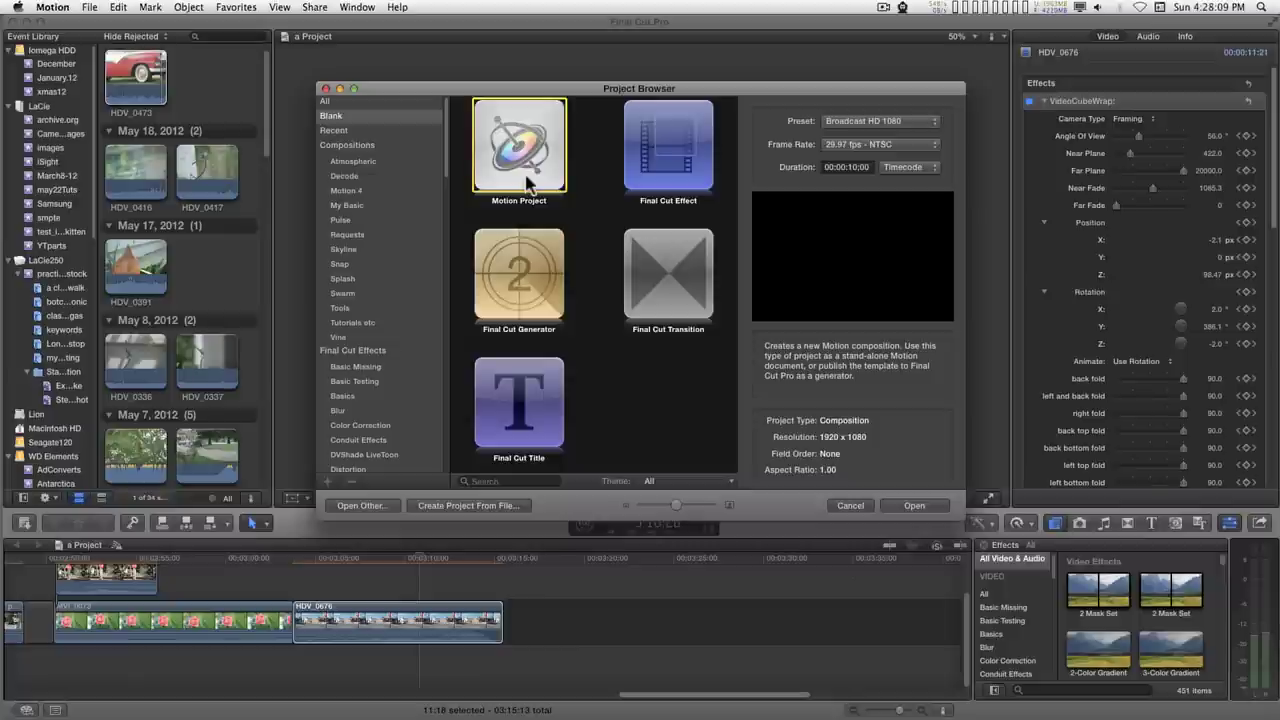
- Create a new Final Cut Effect project, add two empty groups beside Group, and fit the canvas
double_click(673, 148)
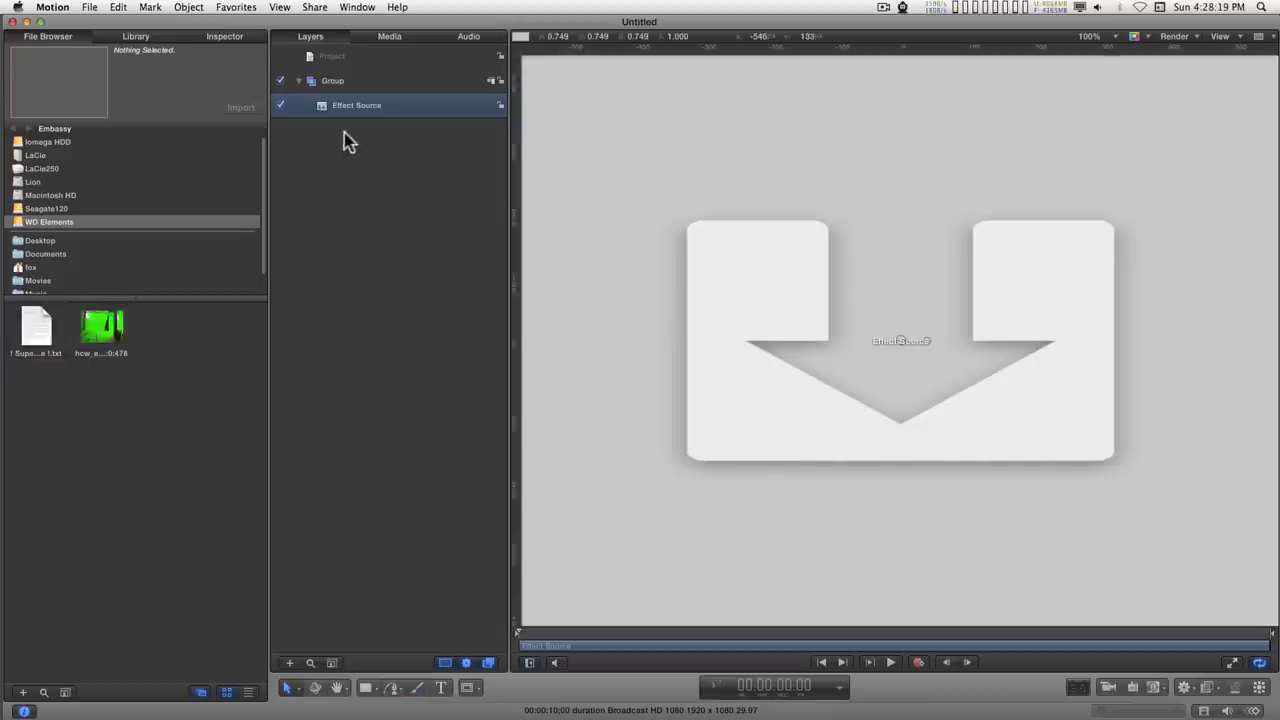
click(316, 84)
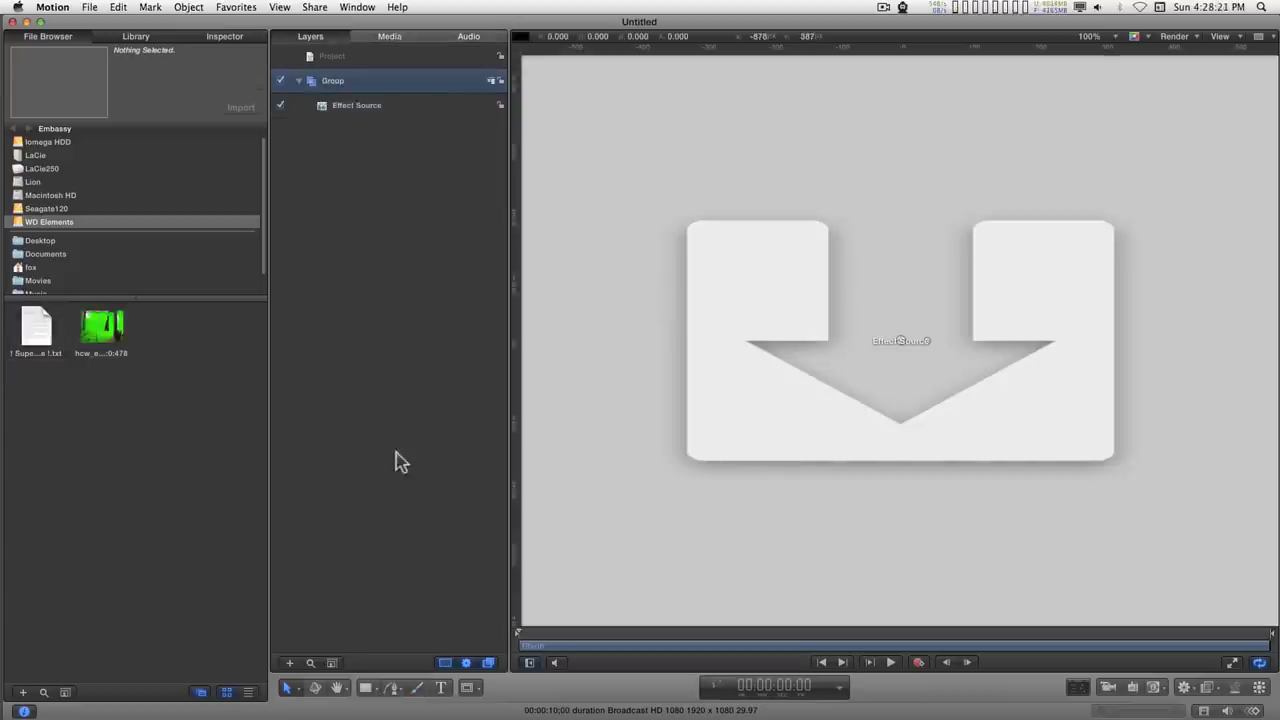
click(289, 663)
click(289, 663)
click(338, 107)
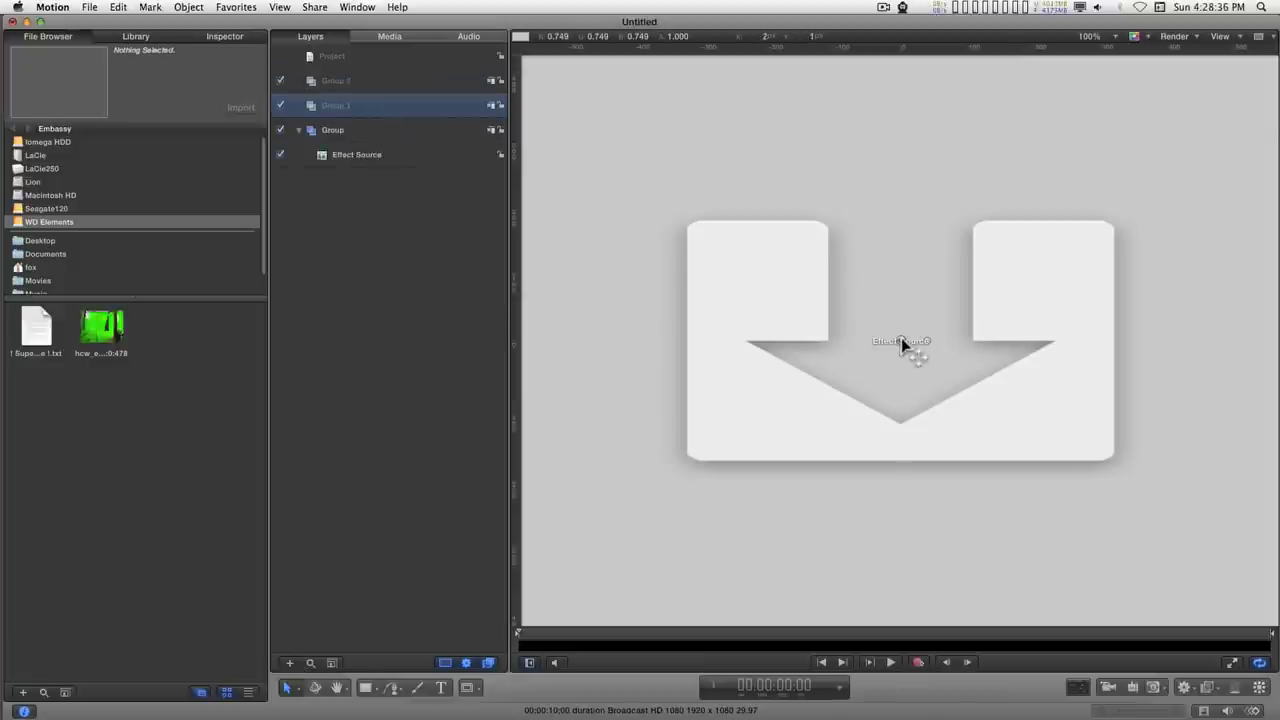
key(shift+z)
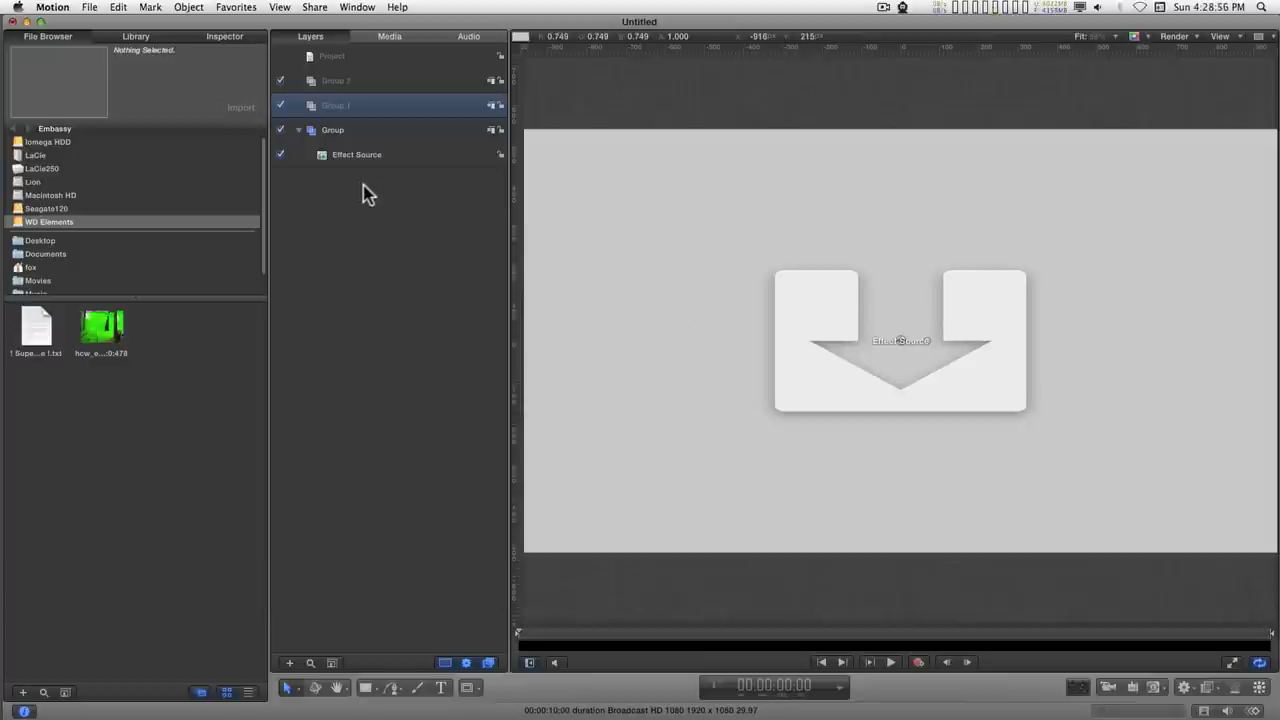
- Draw a rectangle at the canvas centre and show its Geometry control points
drag(365, 695, 391, 620)
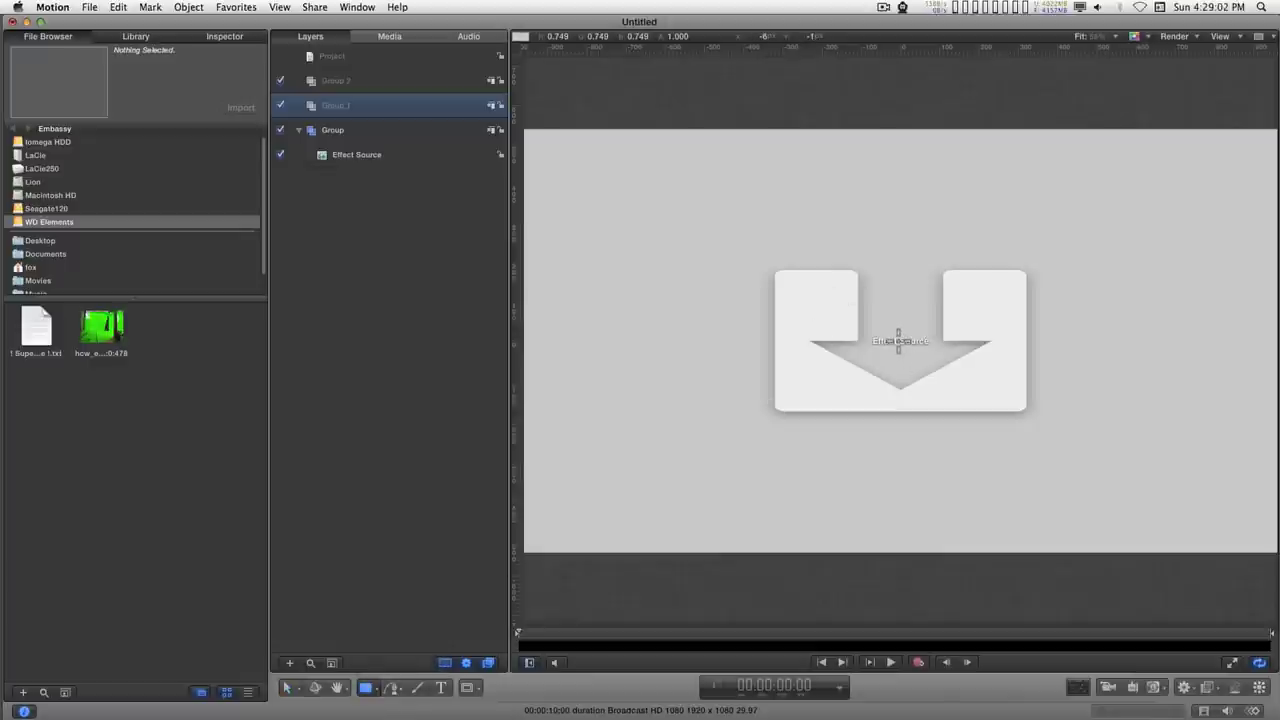
drag(898, 341, 969, 372)
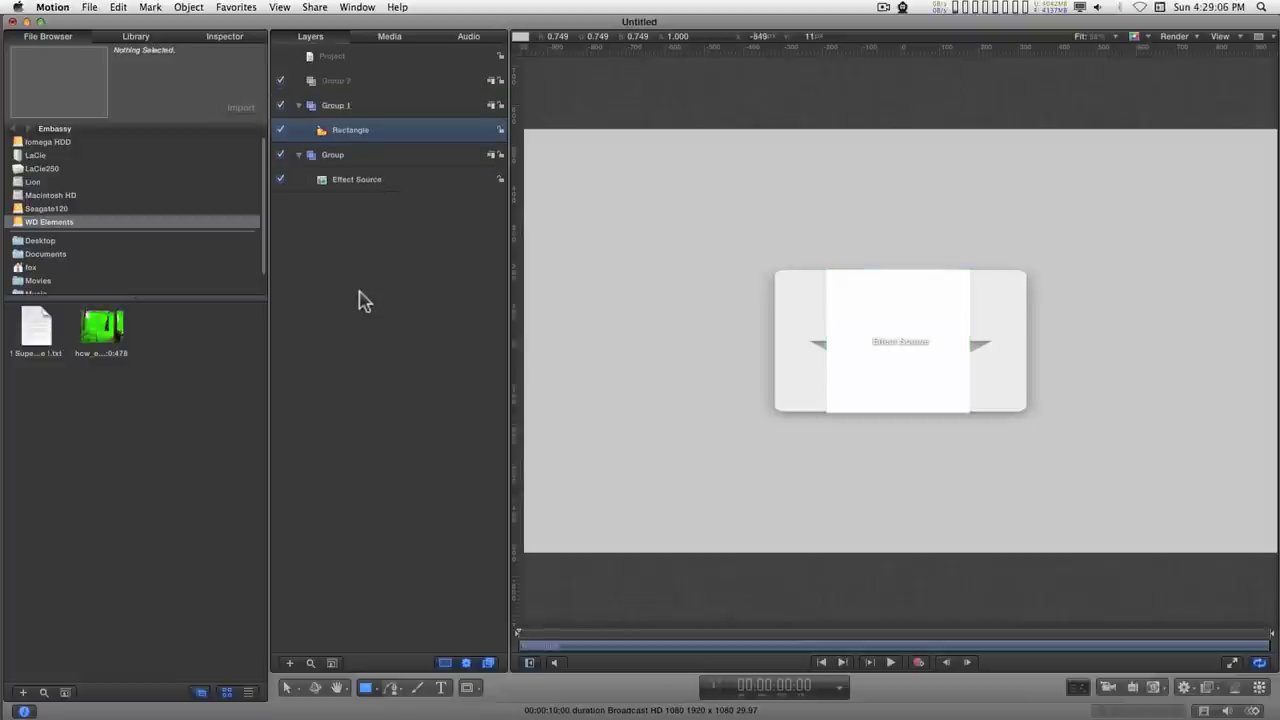
click(223, 37)
click(236, 143)
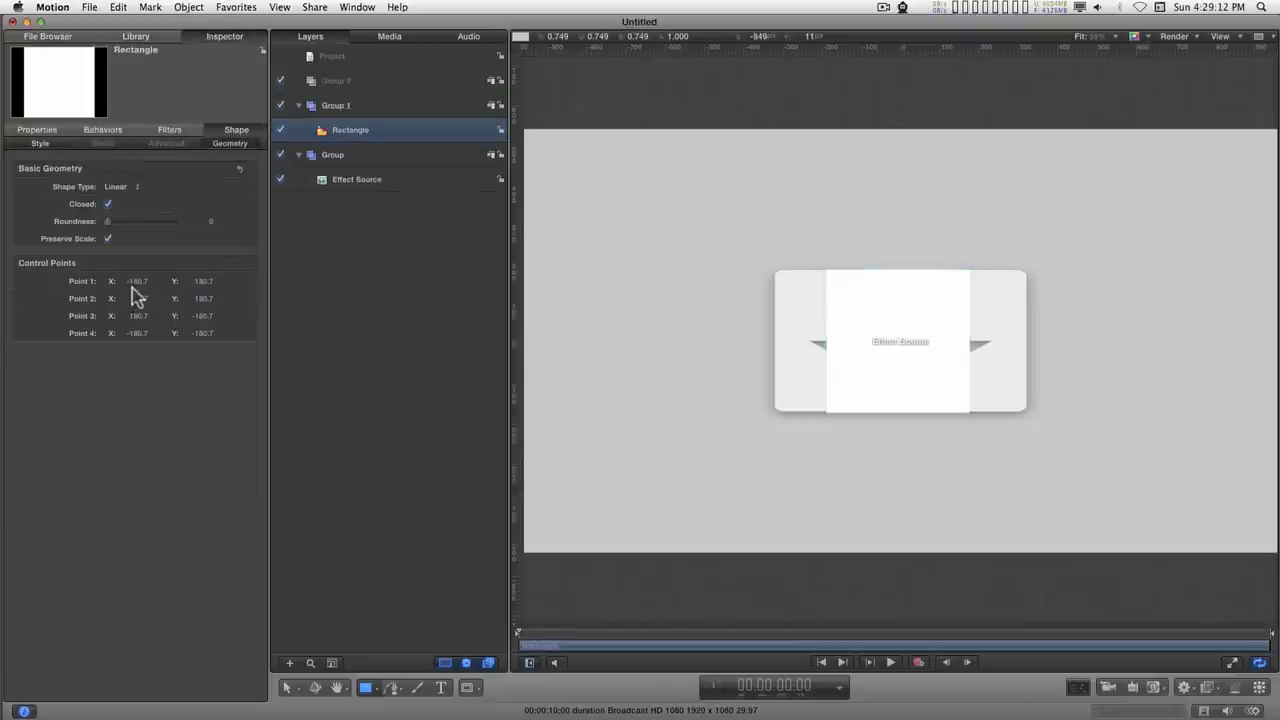
- Set Point 1 X to -180 and Point 2 to X 180, Y 180
click(136, 283)
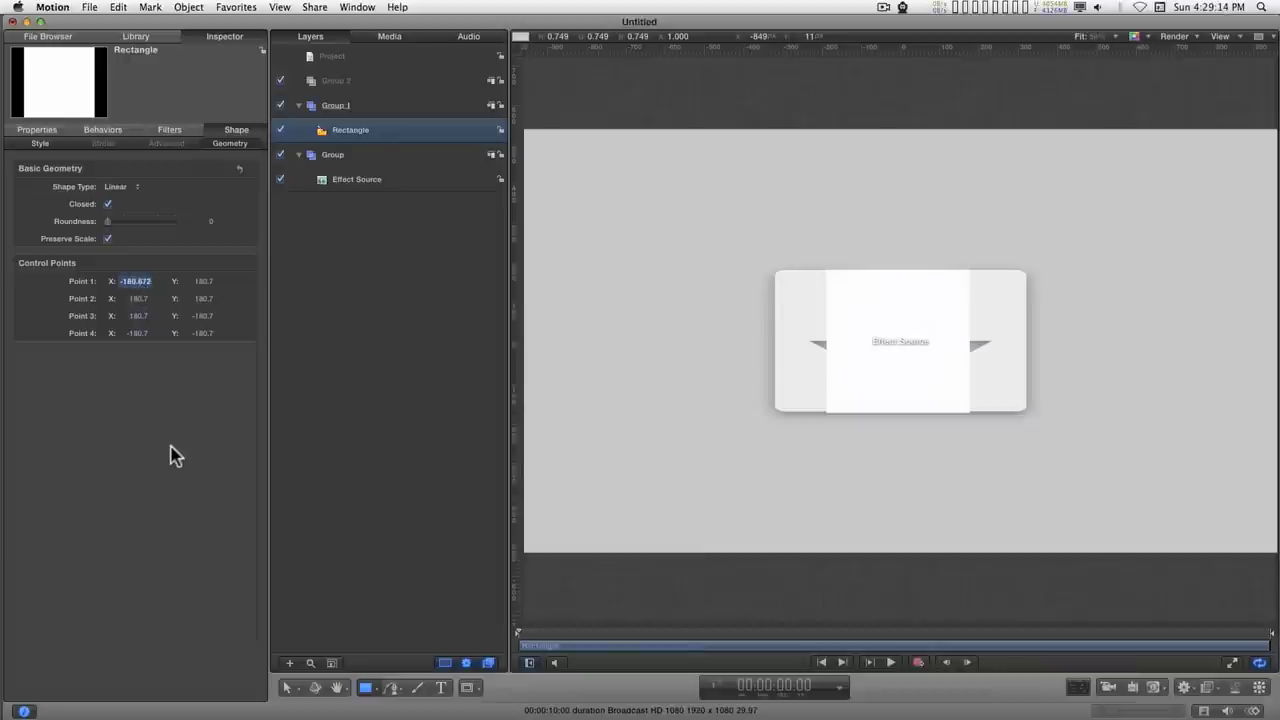
key(BackSpace)
text(-180)
key(Tab)
text(180)
key(Tab)
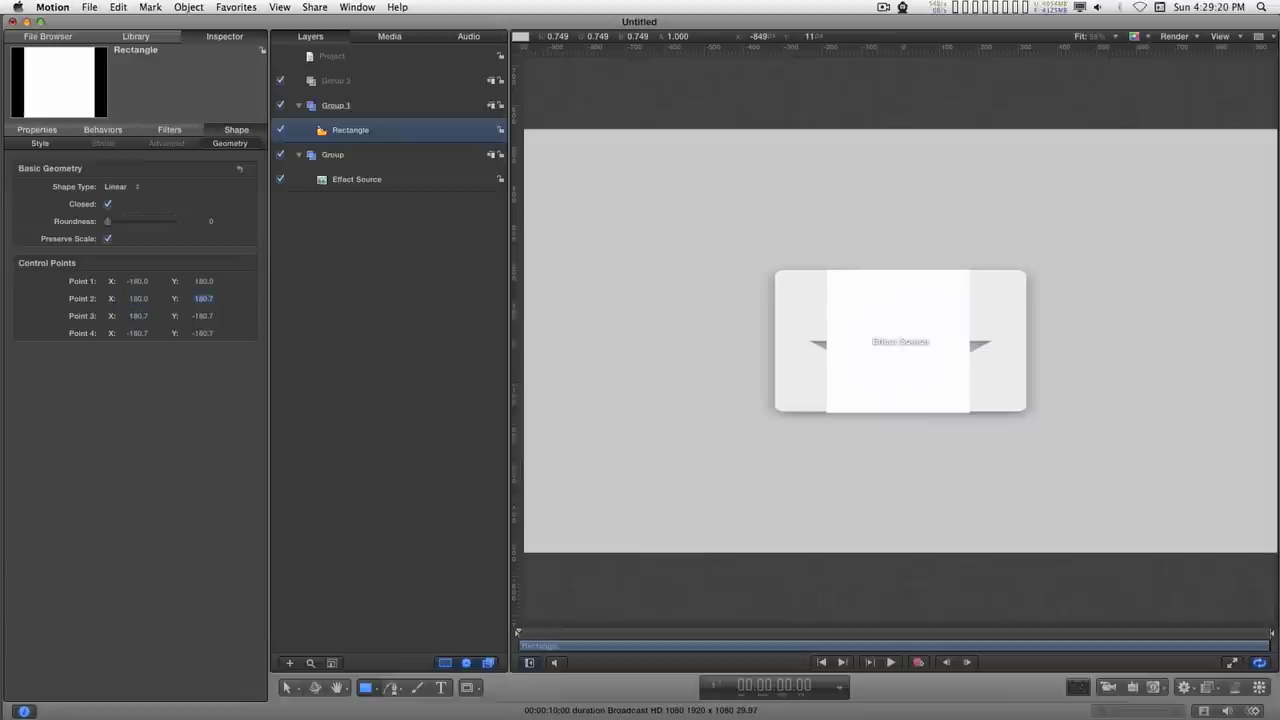
text(180)
key(Tab)
- Set Point 3 to X 180, Y -180 and Point 4 Y to -180
text(180)
key(Tab)
text(-180)
key(Tab)
text(-)
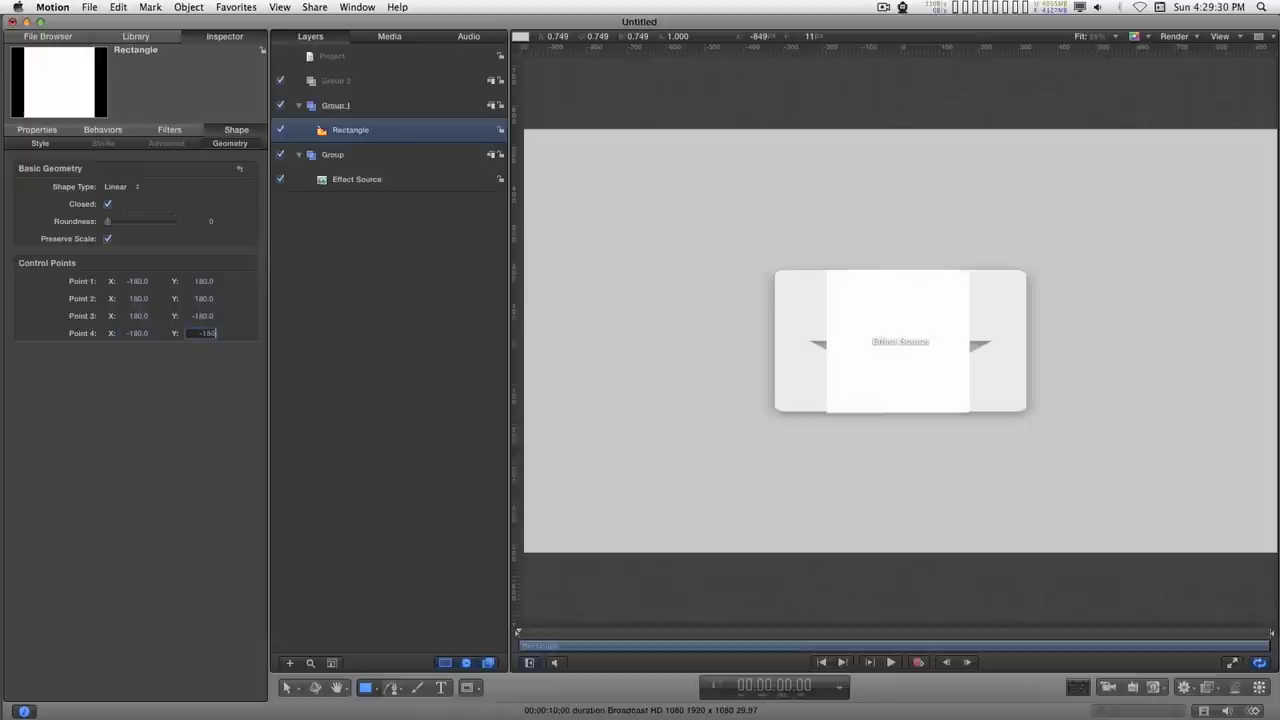
text(-180)
key(Return)
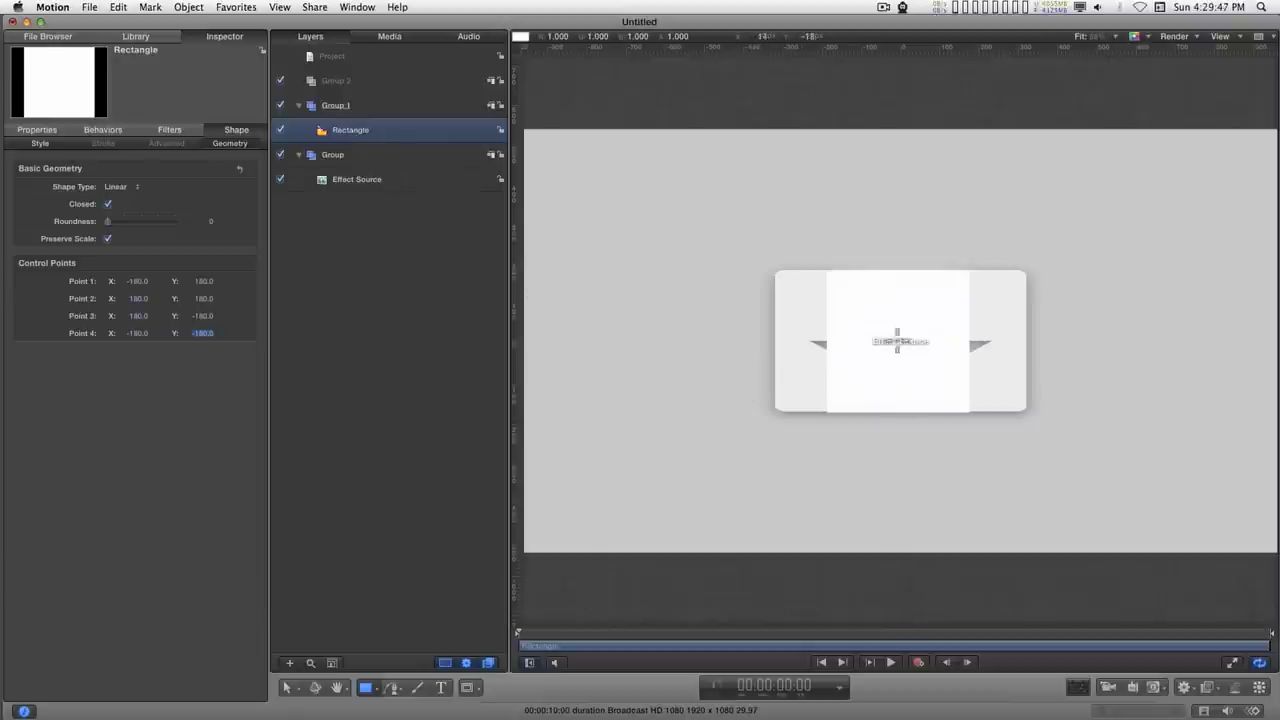
- Reset the square's position to 0, 0, then move and Option-drag copies into a four-square row
click(46, 136)
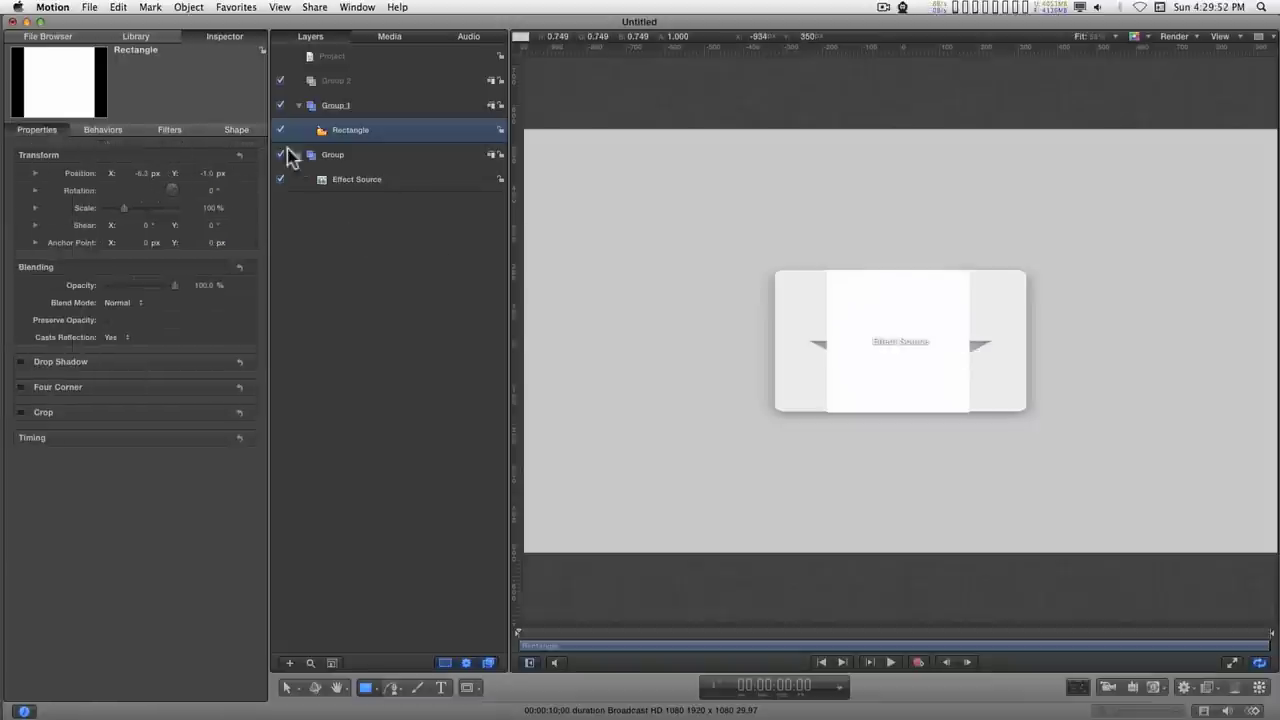
click(240, 156)
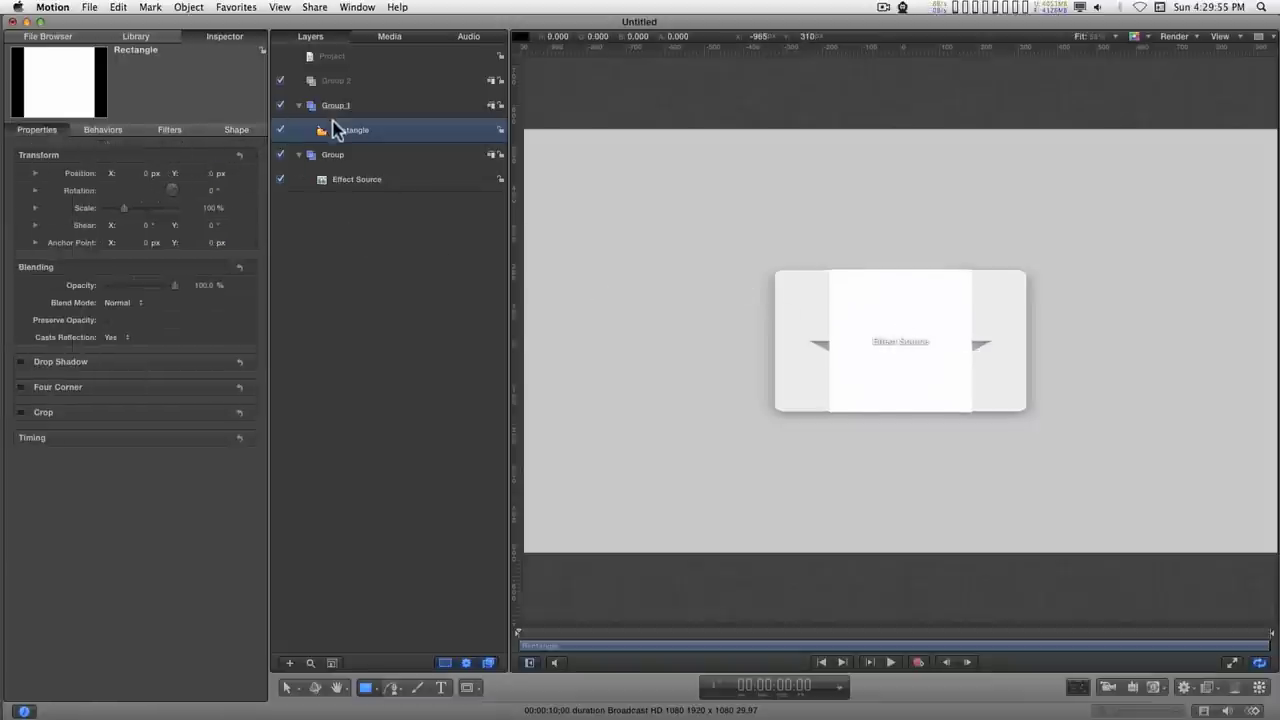
click(286, 688)
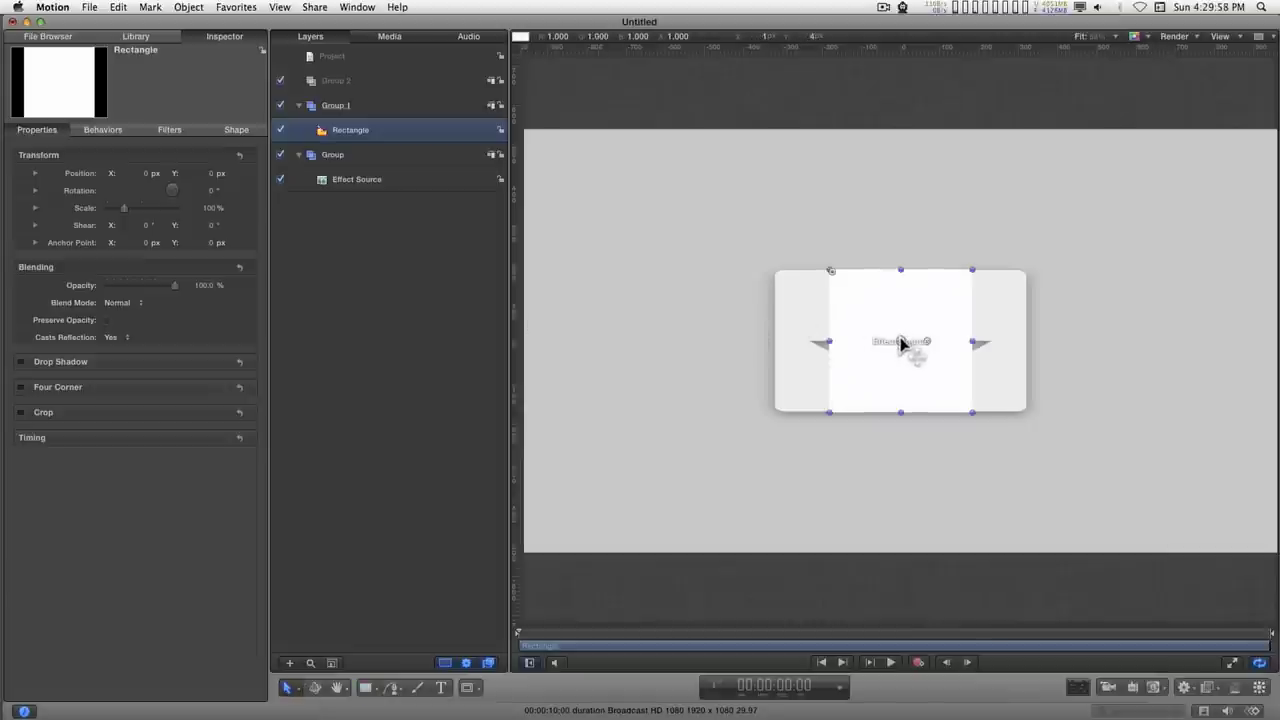
drag(903, 344, 971, 343)
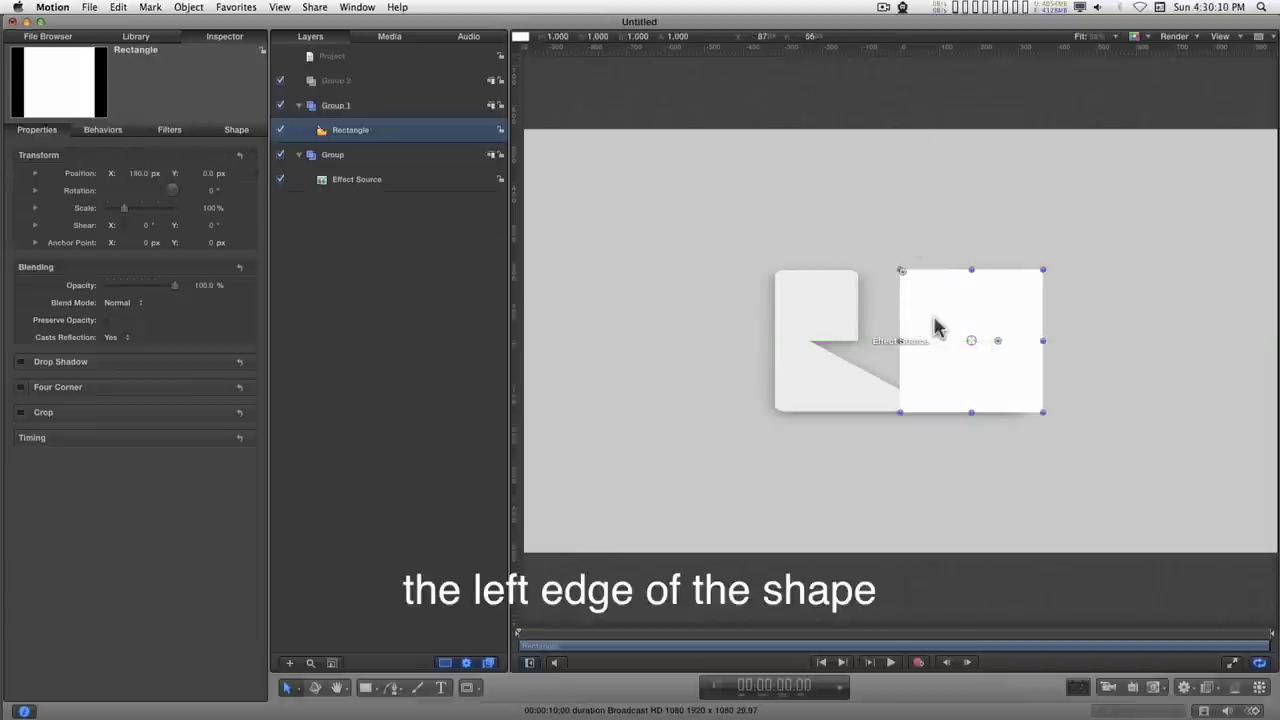
drag(980, 371, 1123, 271)
drag(1118, 322, 711, 334)
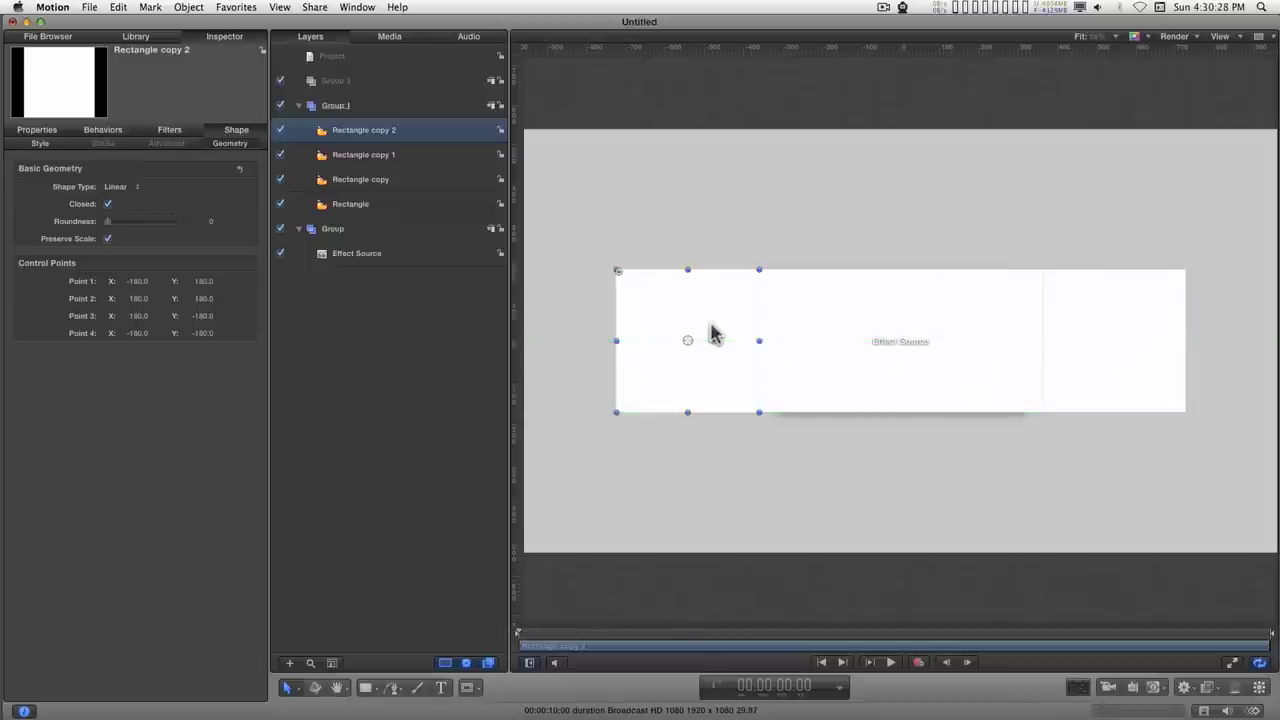
- Duplicate Group 1 and set the copy's Position Y to 360
click(333, 108)
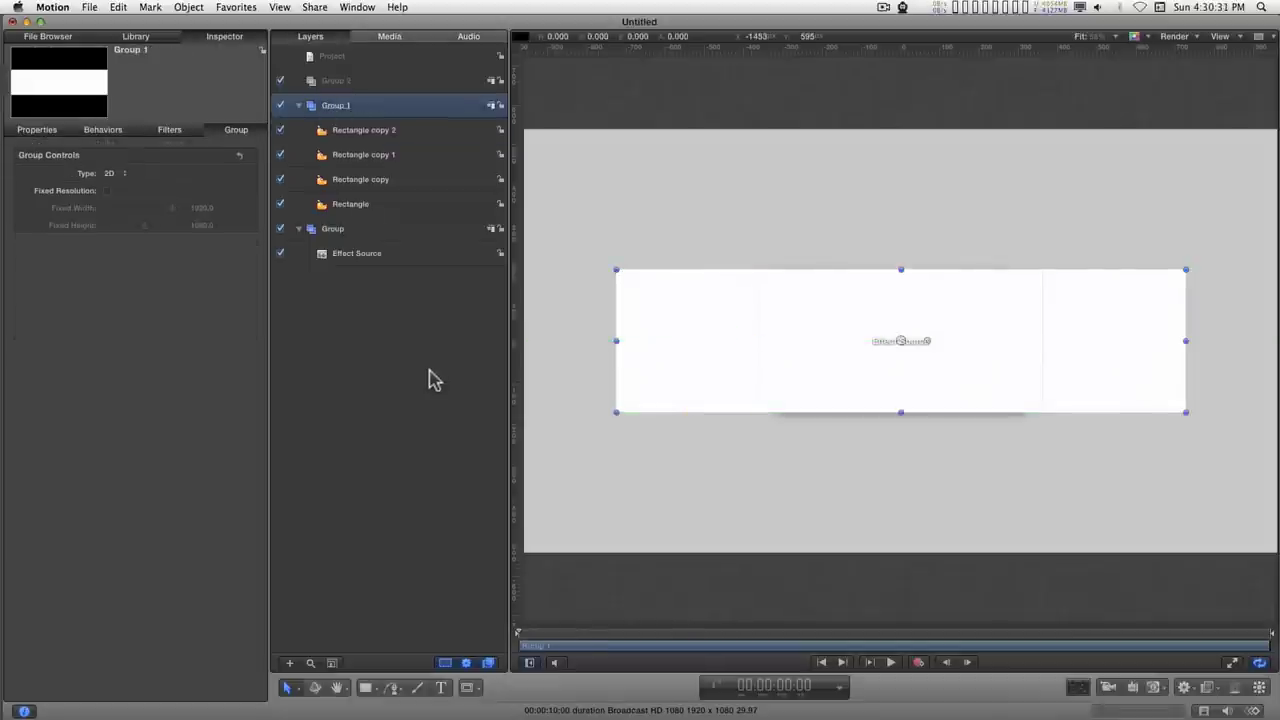
key(super+d)
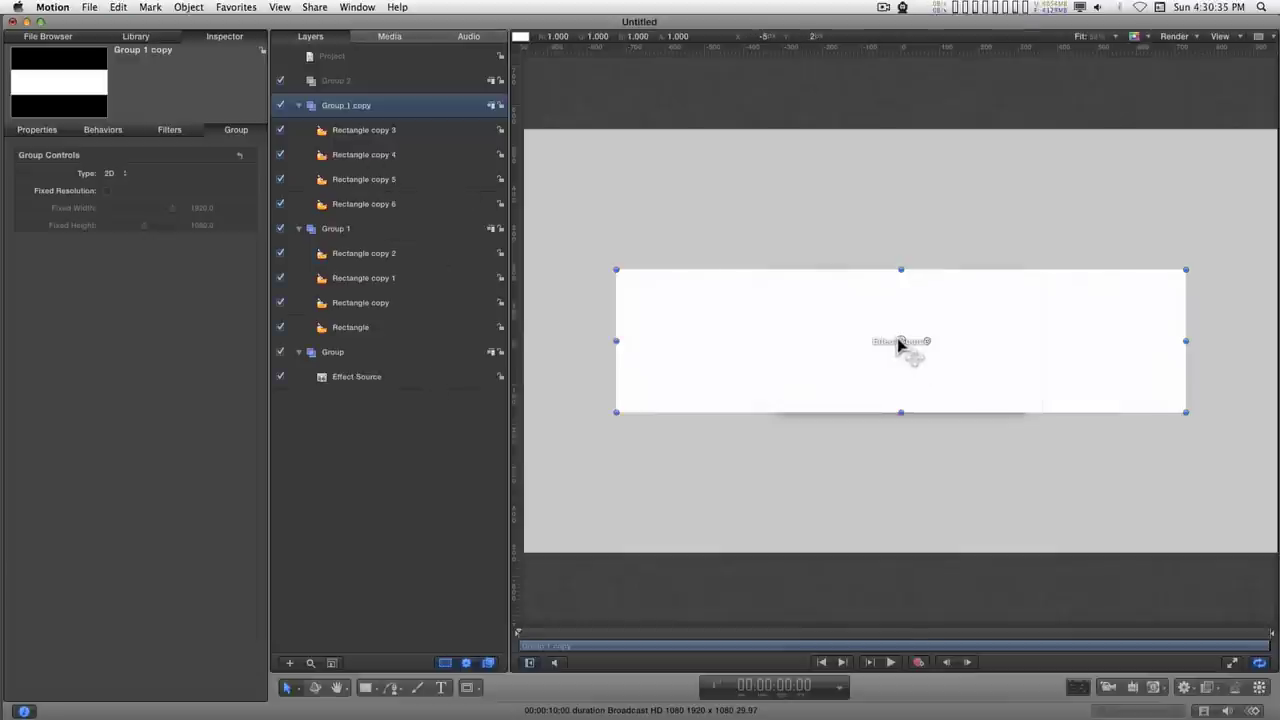
drag(900, 343, 897, 131)
click(894, 174)
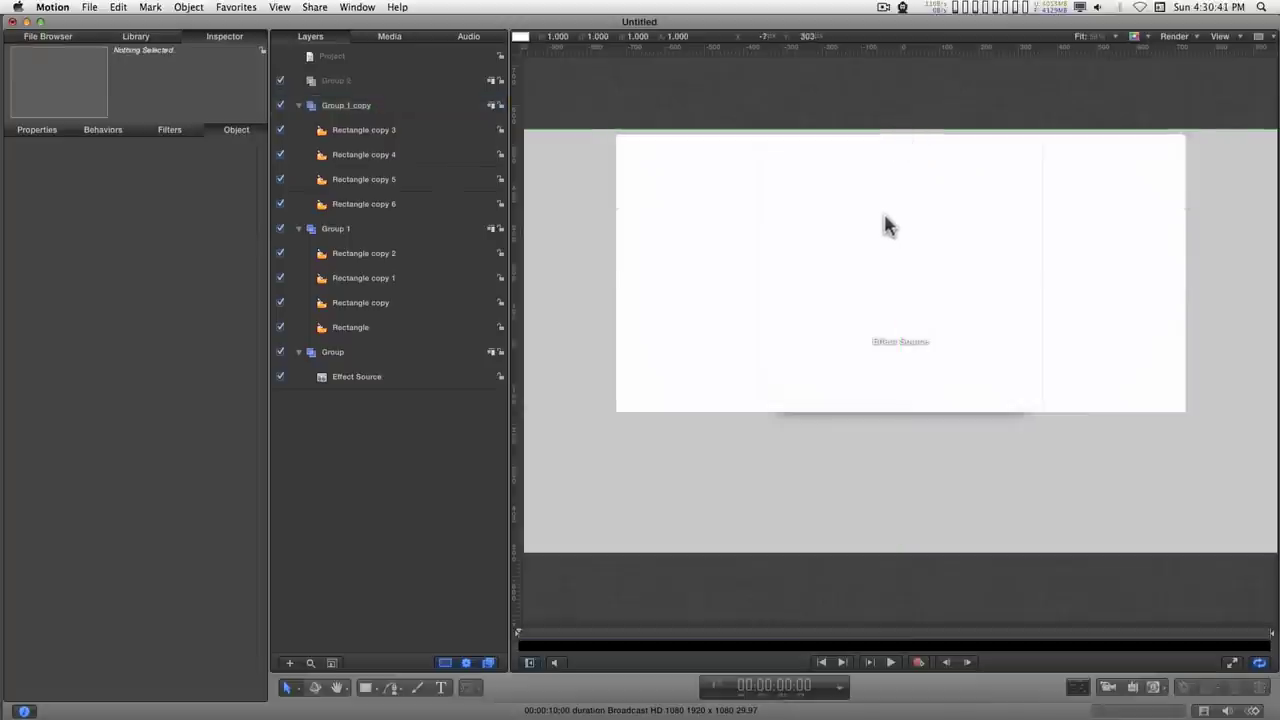
click(344, 106)
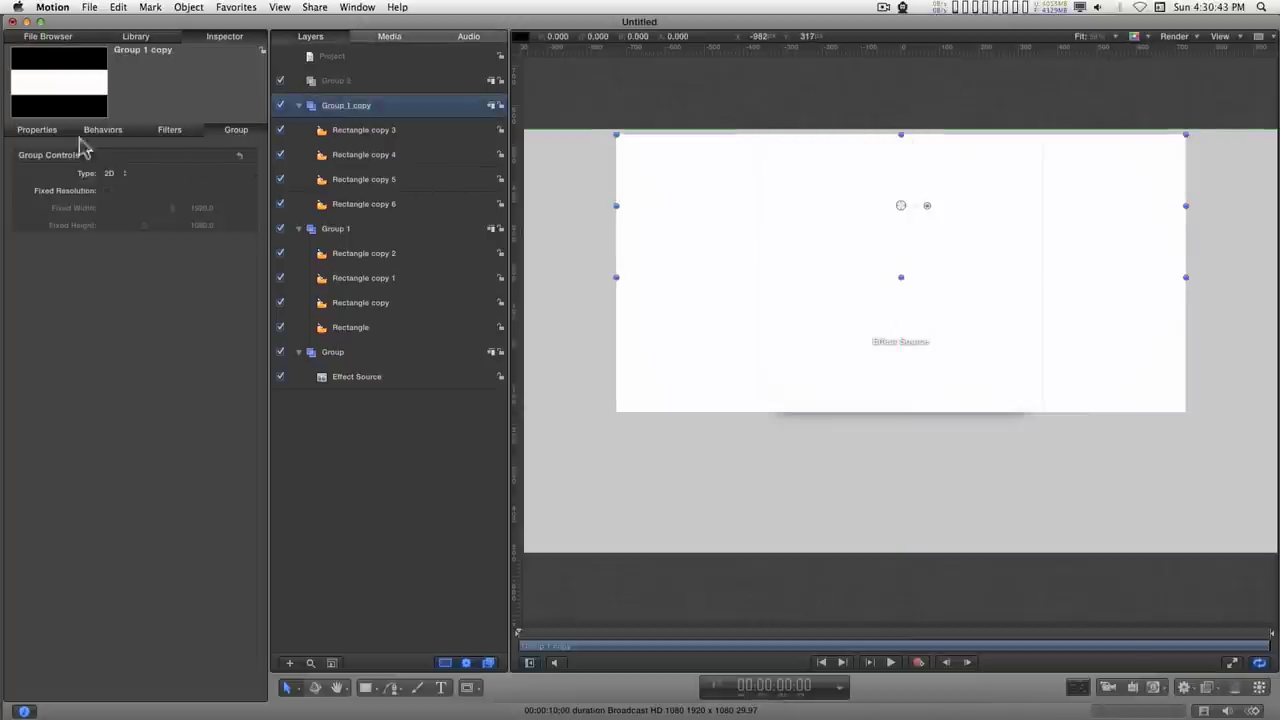
click(40, 131)
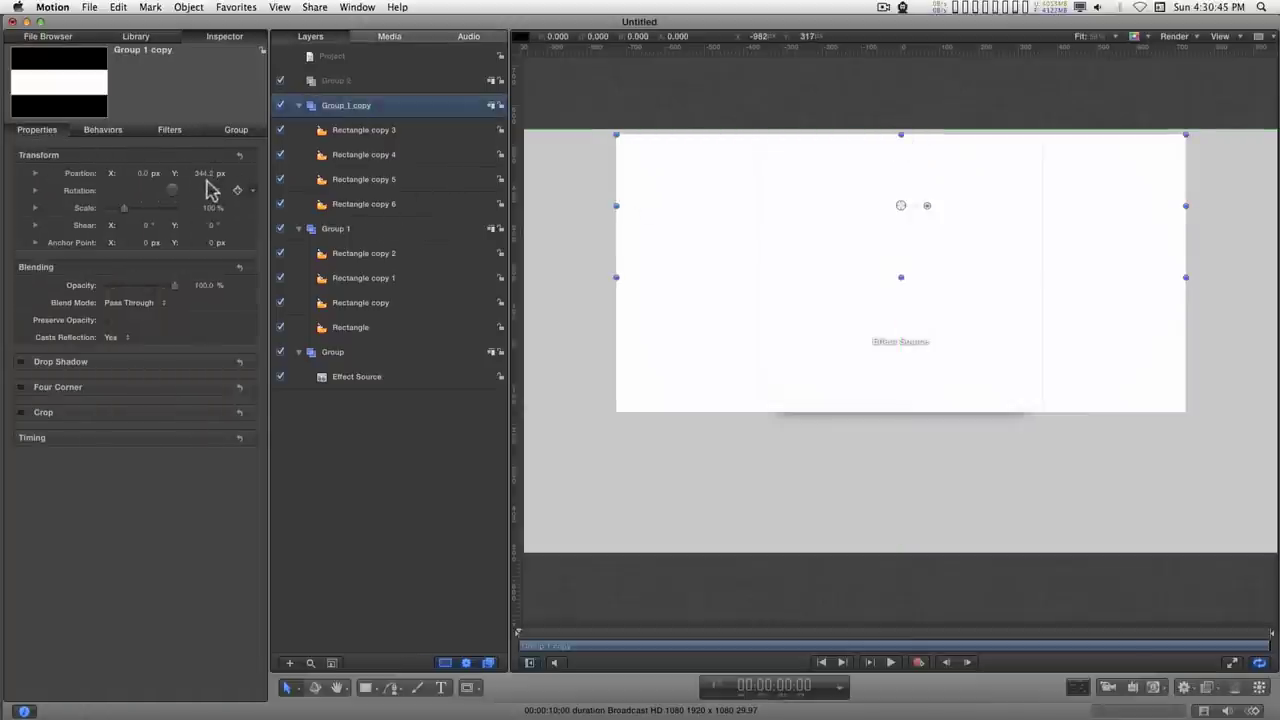
drag(205, 174, 224, 174)
click(203, 173)
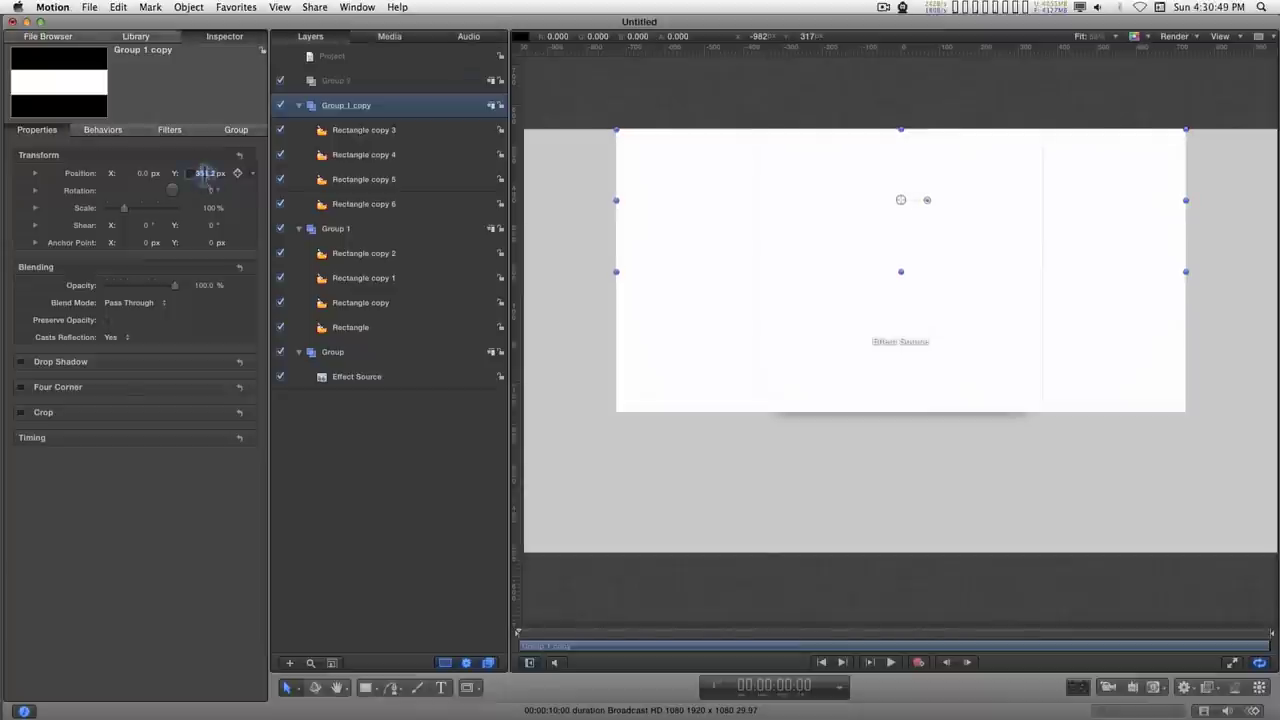
key(BackSpace)
text(360)
key(Return)
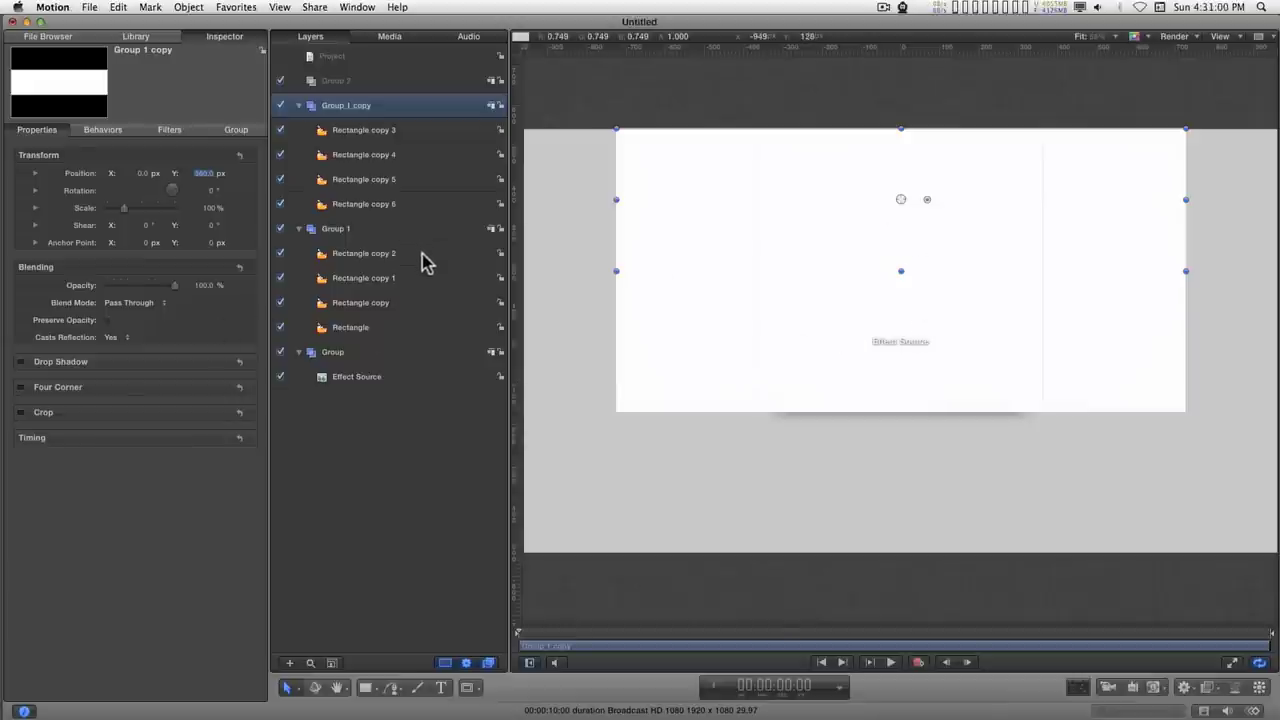
- Duplicate the strip again and move the new copy below the centre strip to Y -360
key(super+d)
click(40, 131)
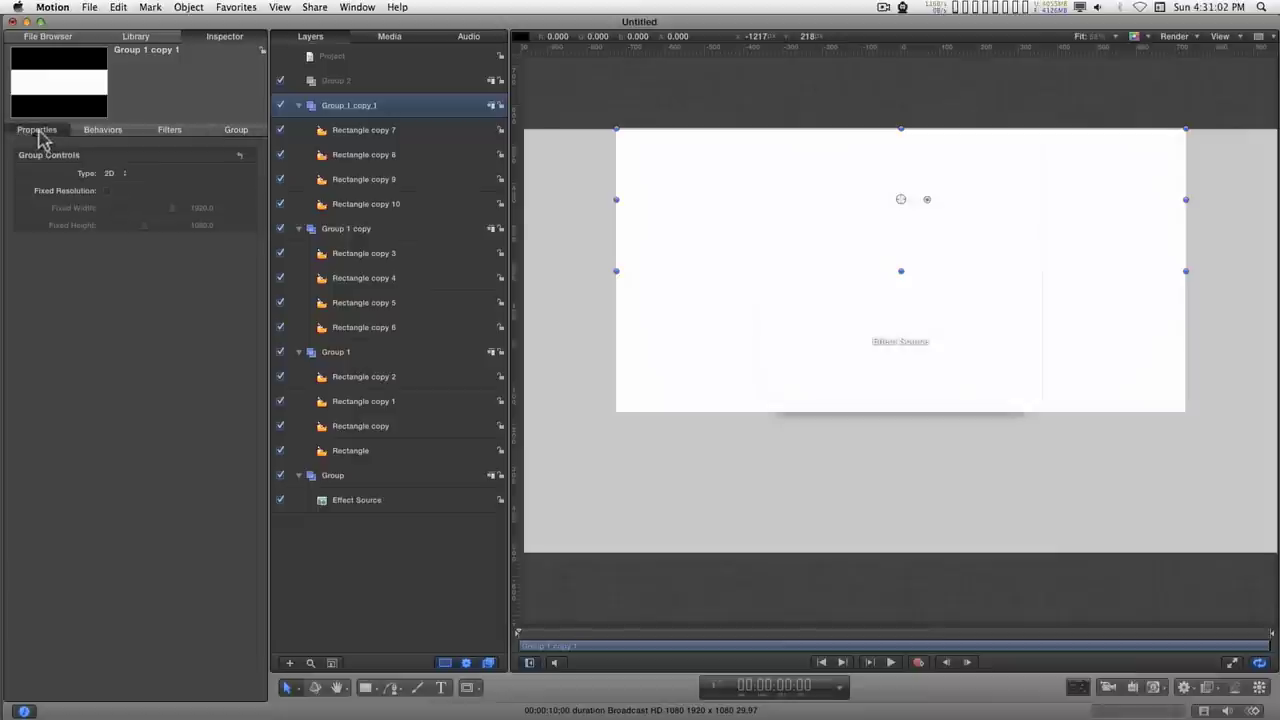
drag(205, 178, 163, 178)
click(200, 173)
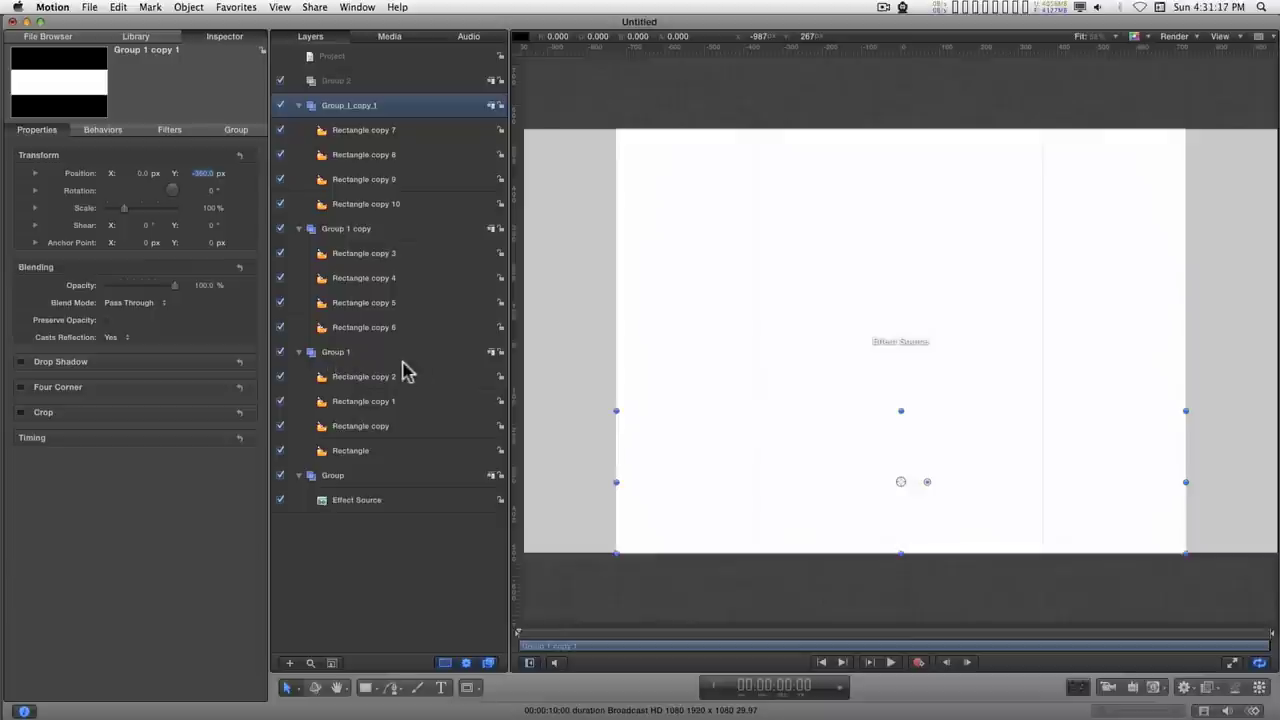
click(360, 500)
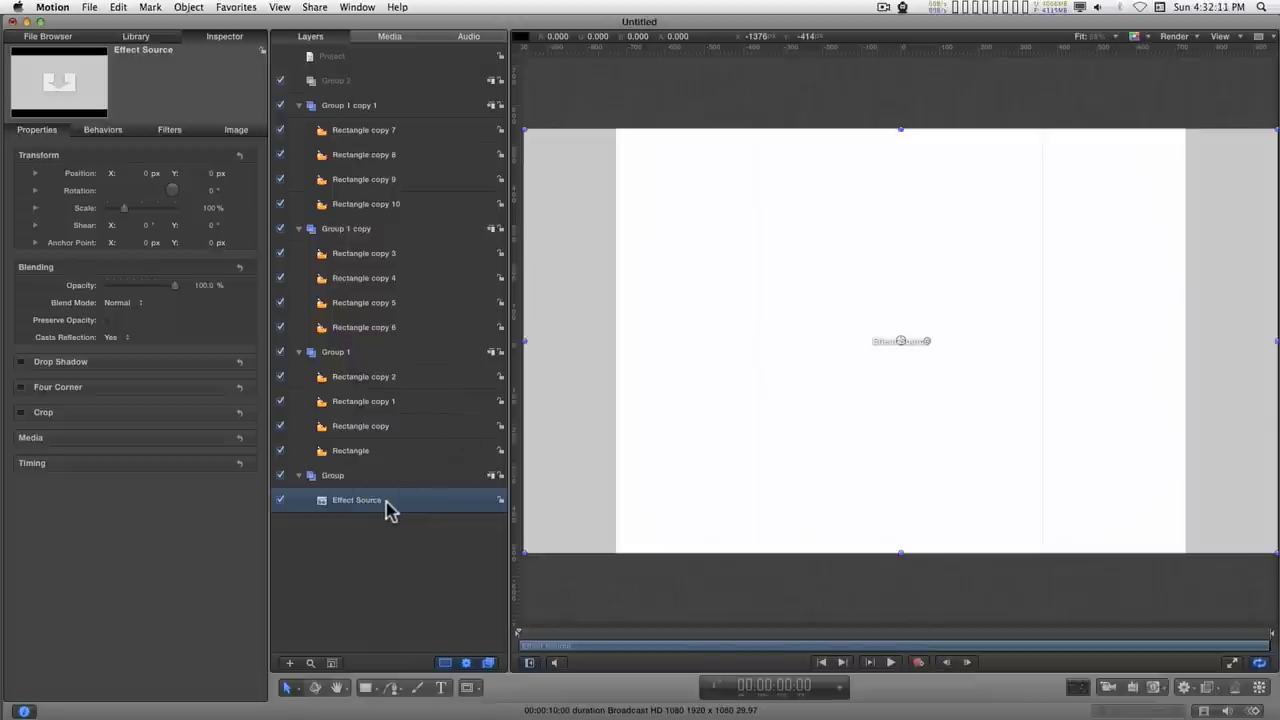
- Hide the duplicate strips and rename Group 1 copy to 'tops'
click(281, 105)
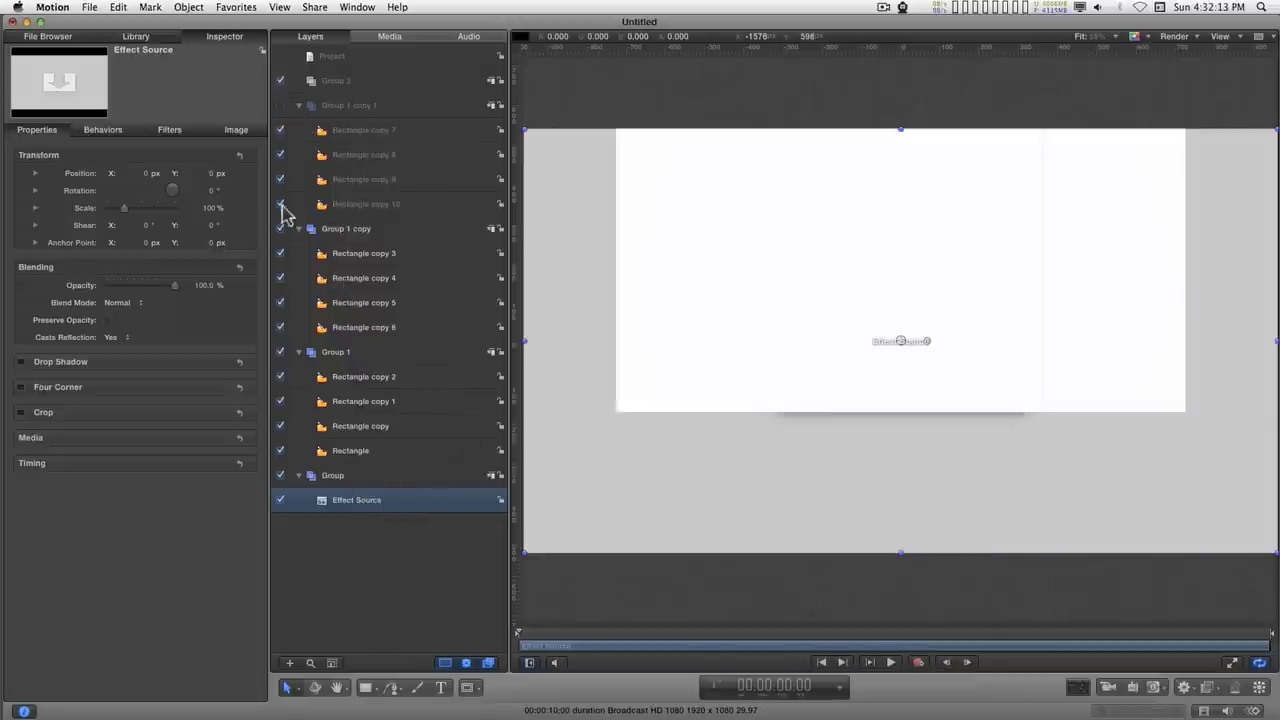
click(281, 228)
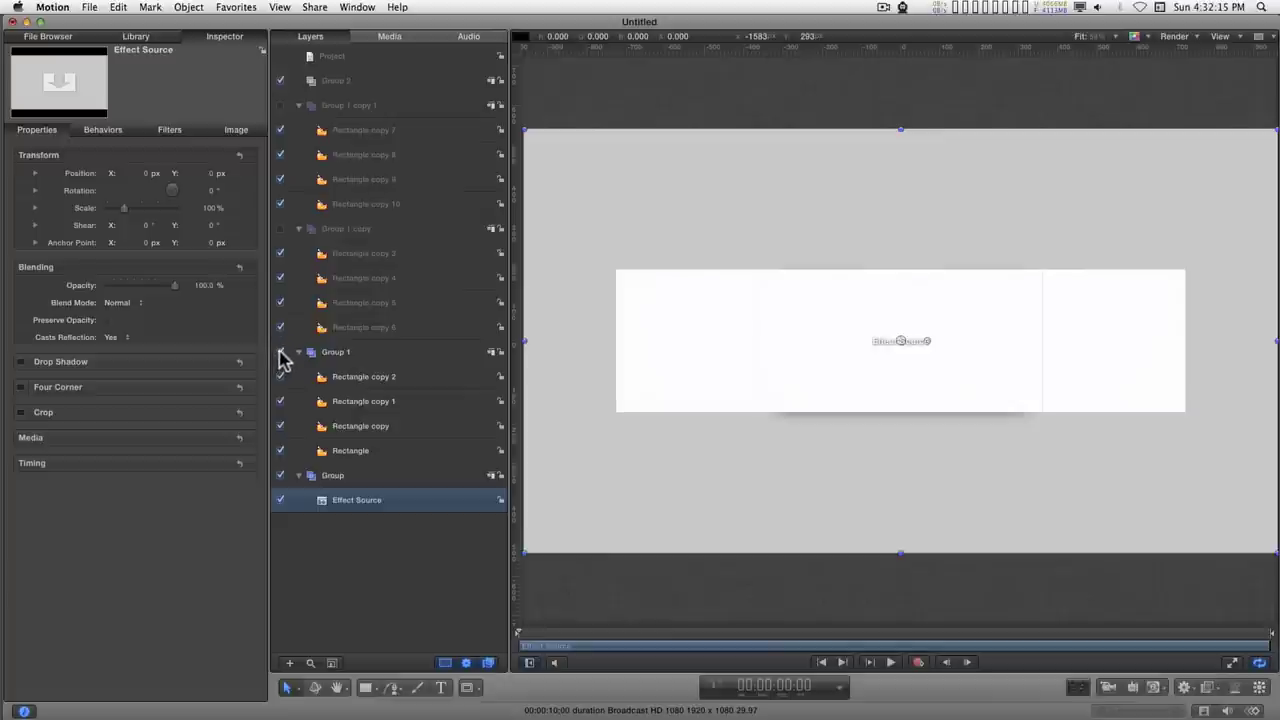
click(280, 229)
click(280, 229)
click(312, 232)
click(400, 229)
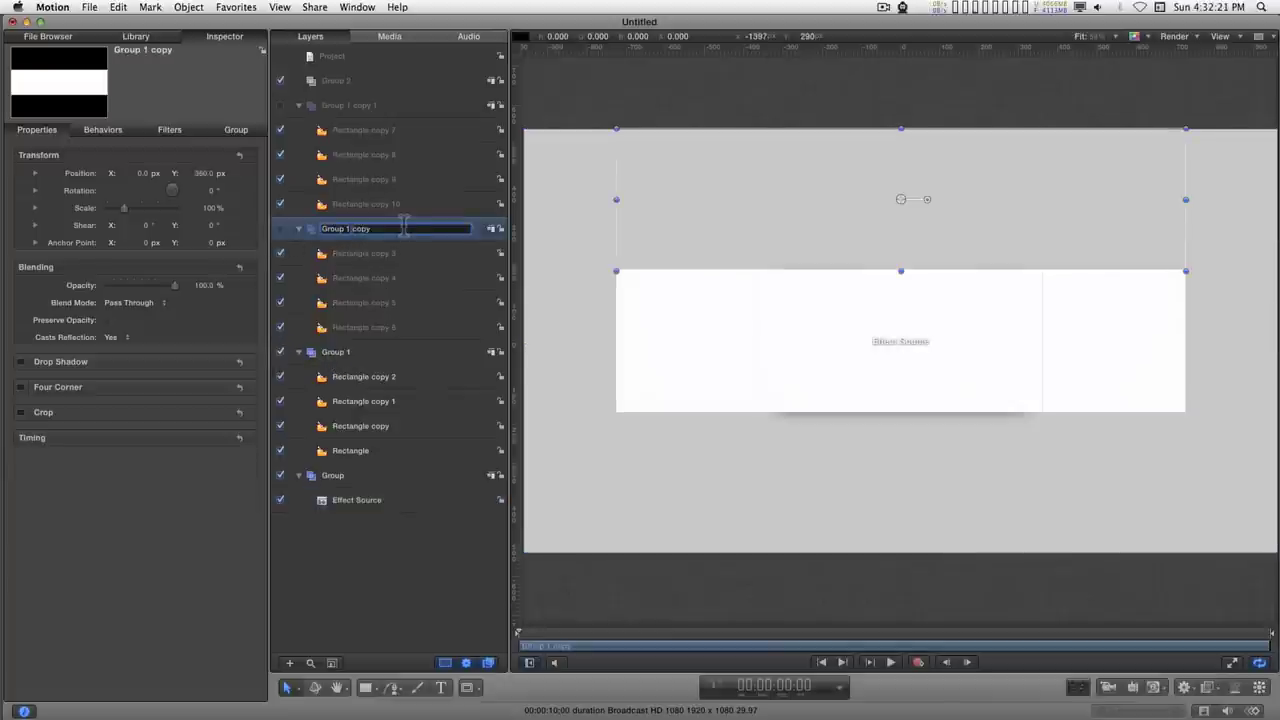
text(tops)
key(Return)
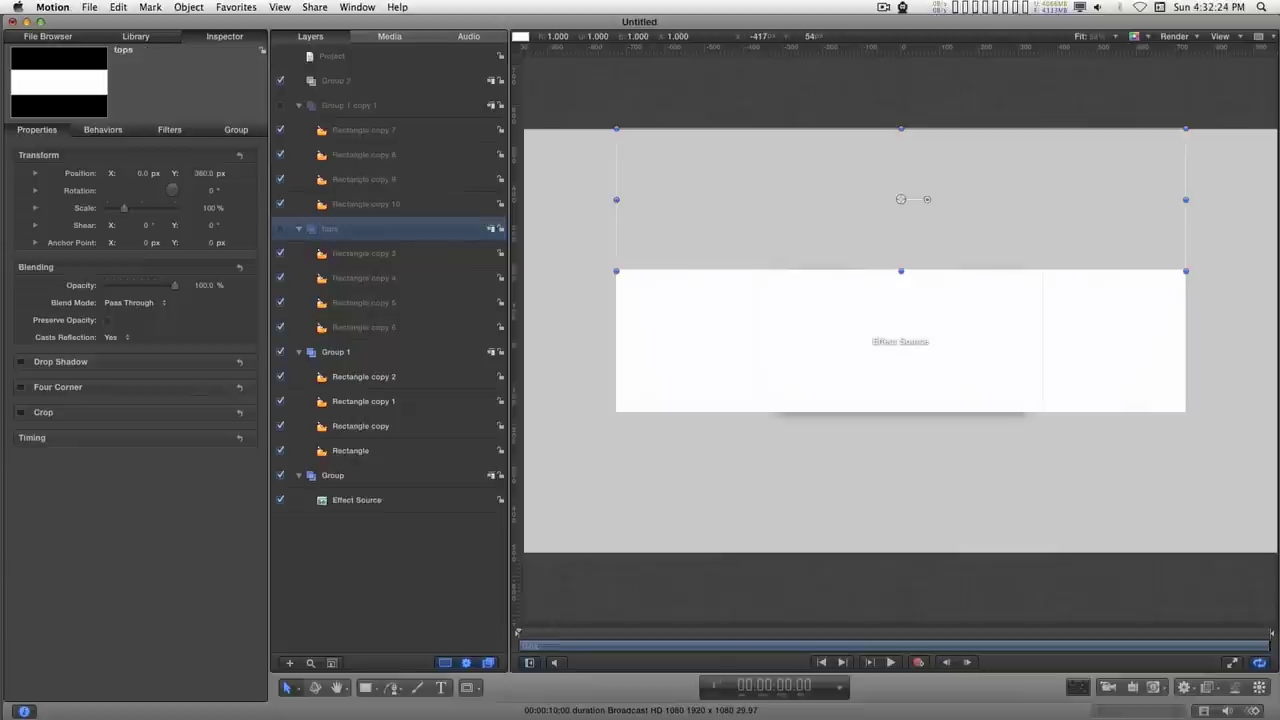
- Rename Group 1 copy 1 to 'bottoms' and Group 1 to 'faces'
double_click(342, 106)
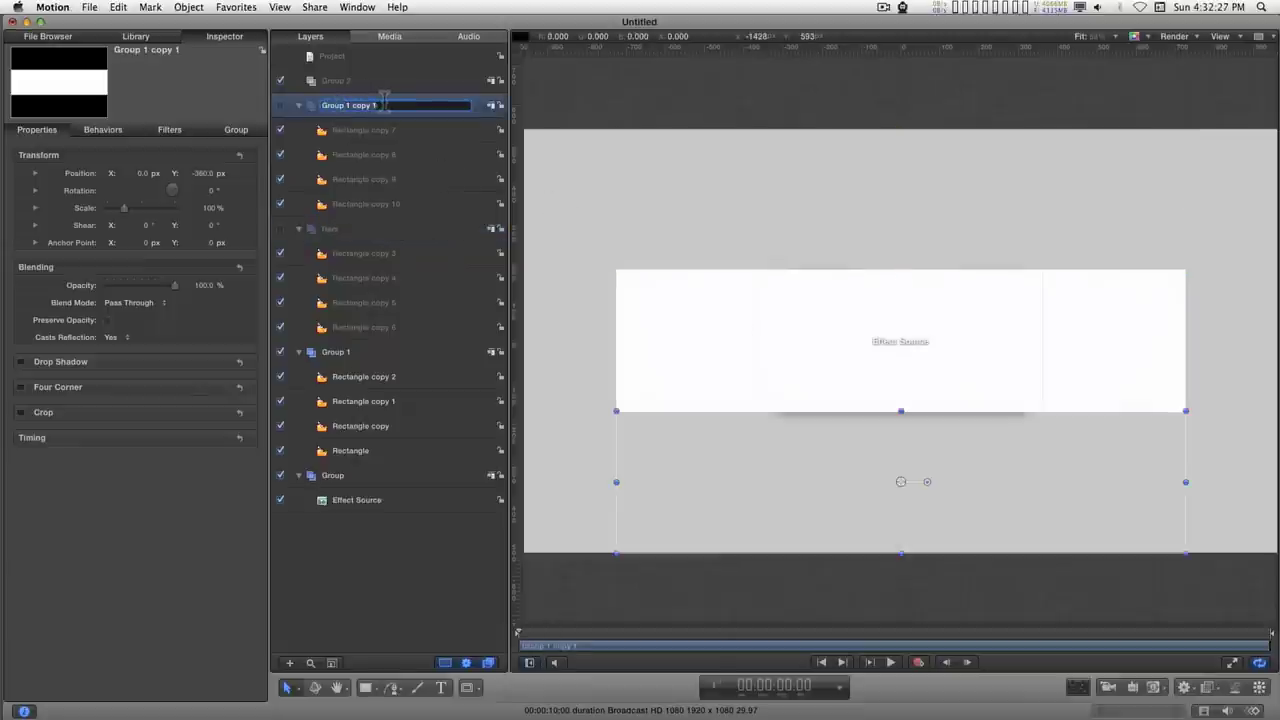
text(bottoms)
key(Return)
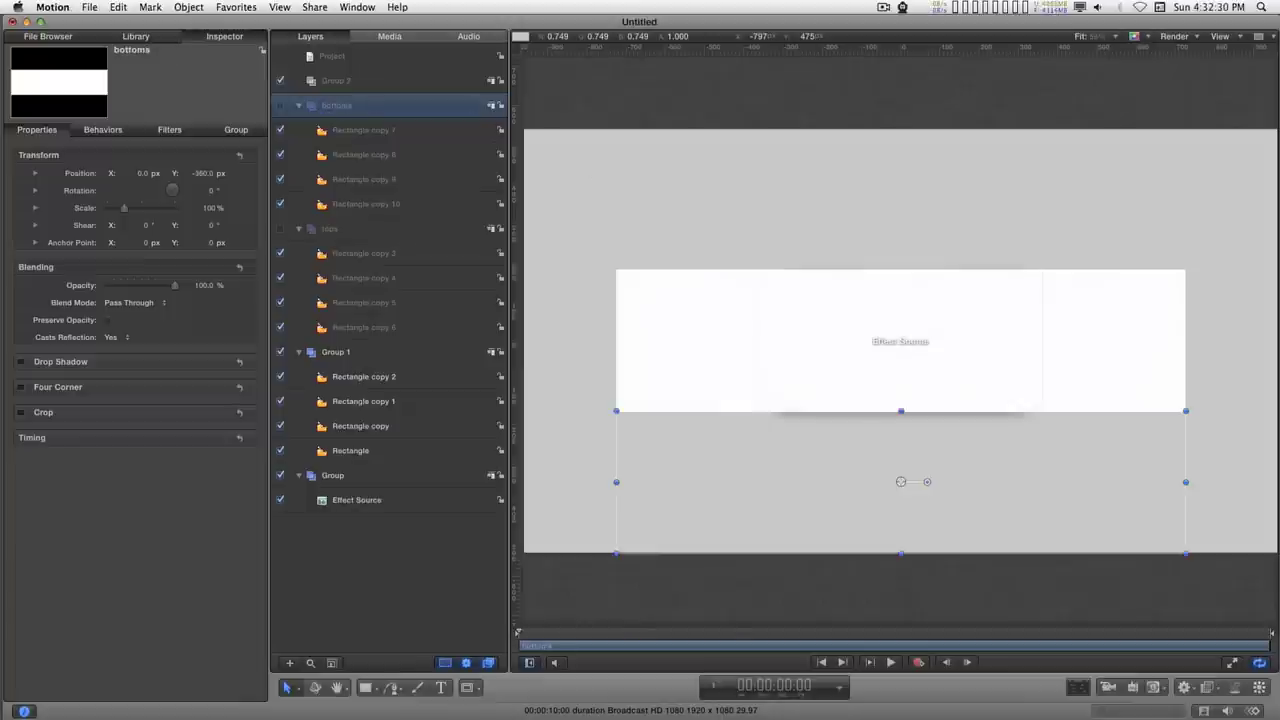
double_click(334, 354)
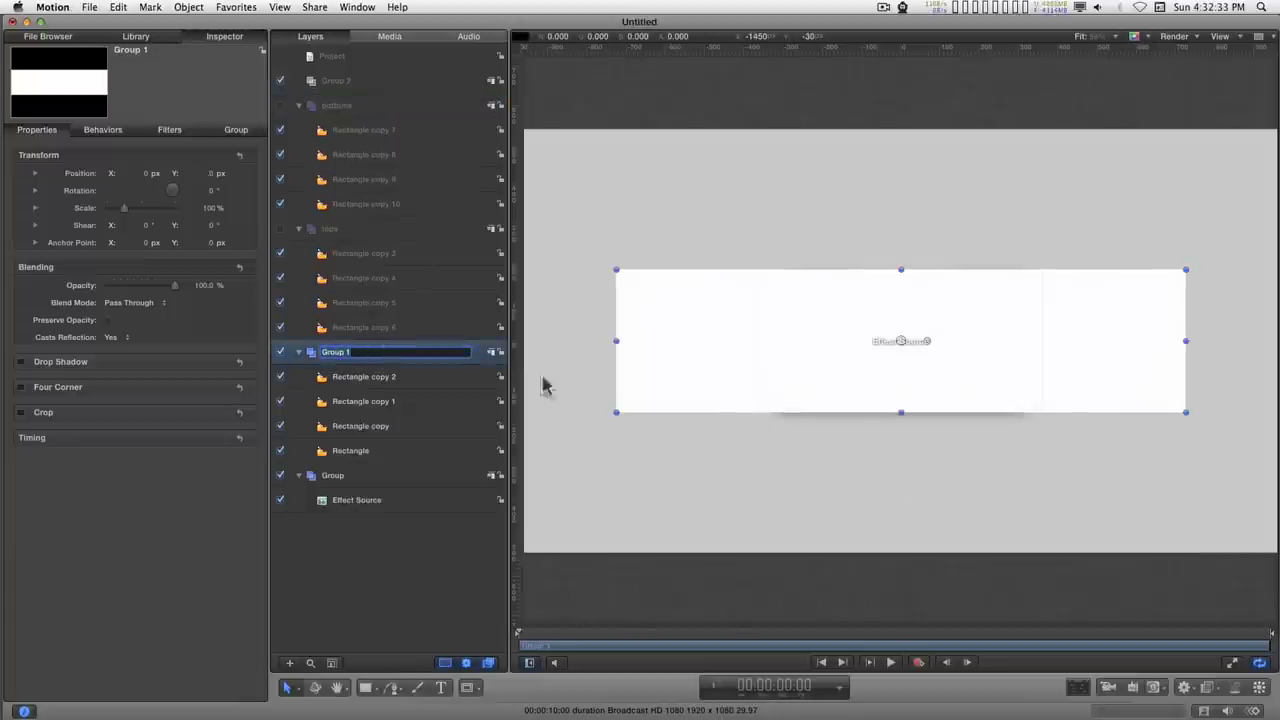
text(v)
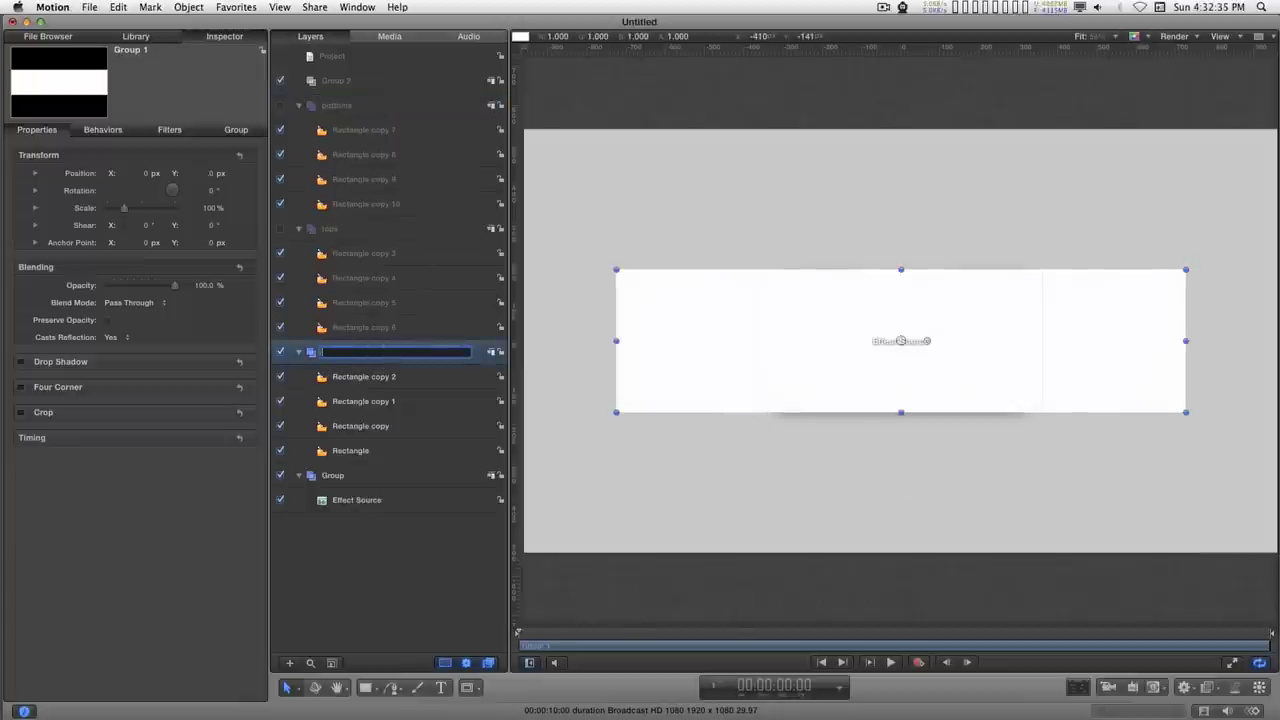
text(faces)
key(Return)
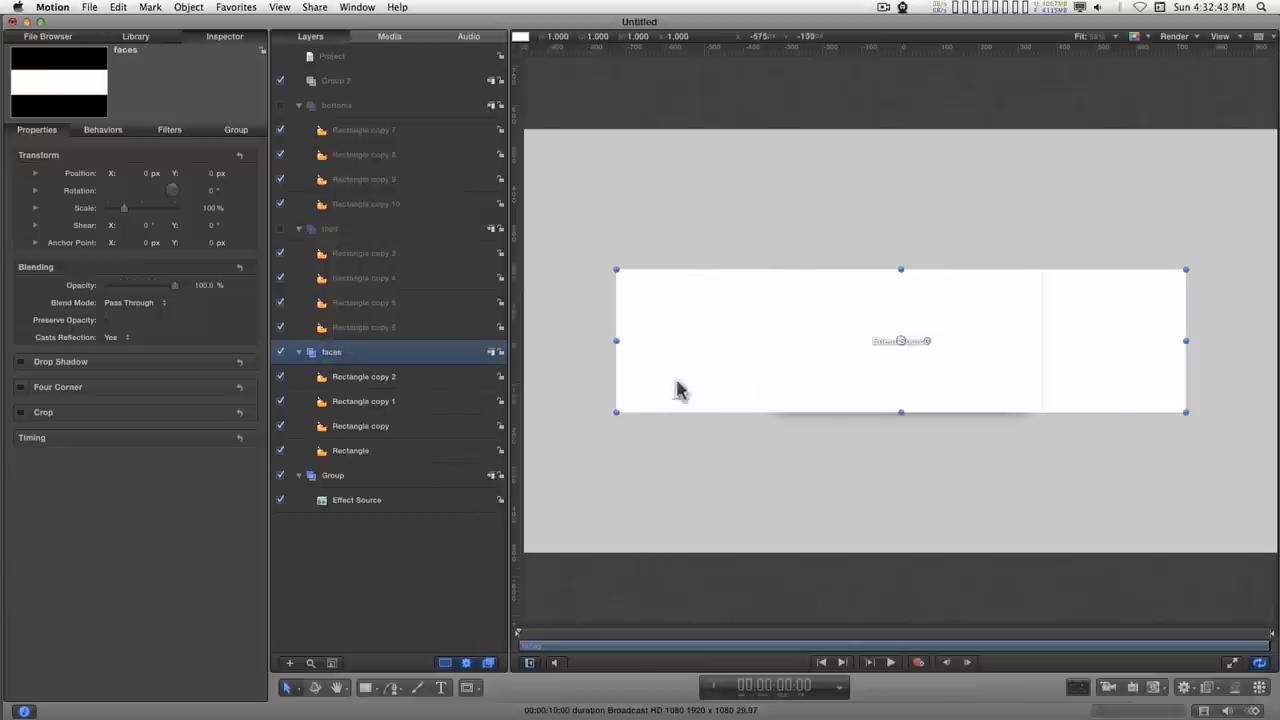
- Make three clone layers of the Effect Source with K
click(372, 510)
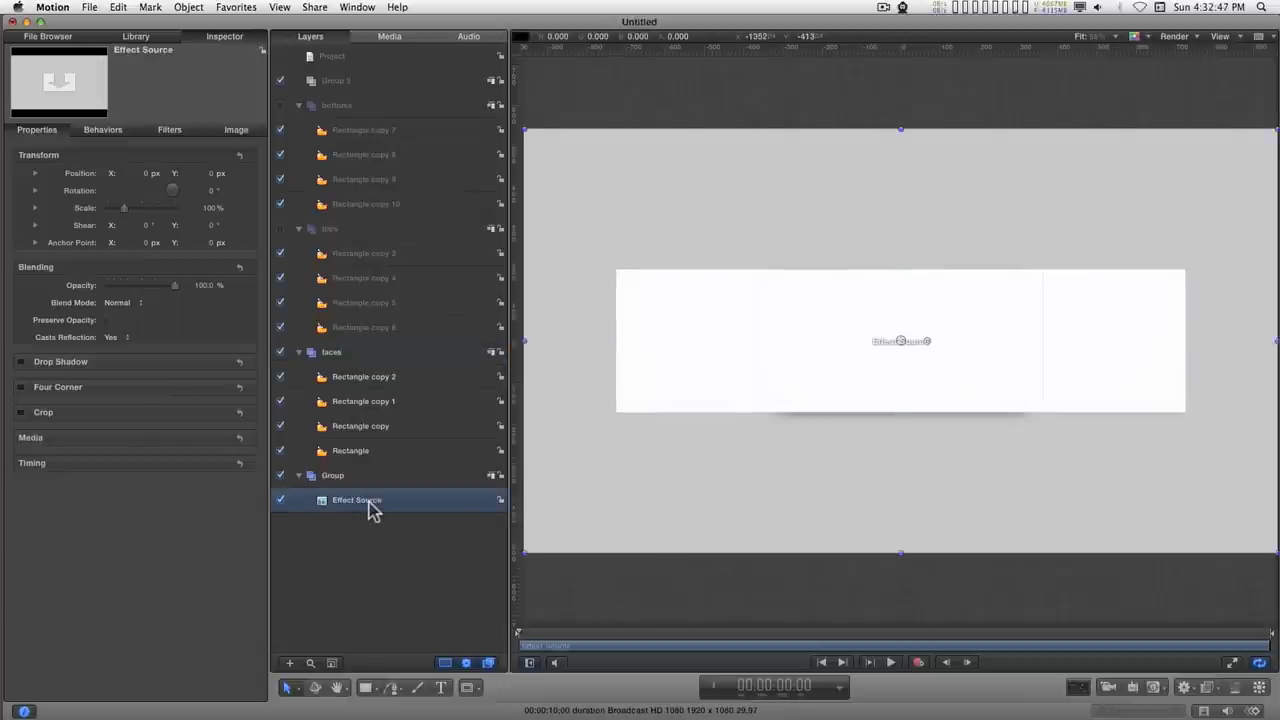
key(k)
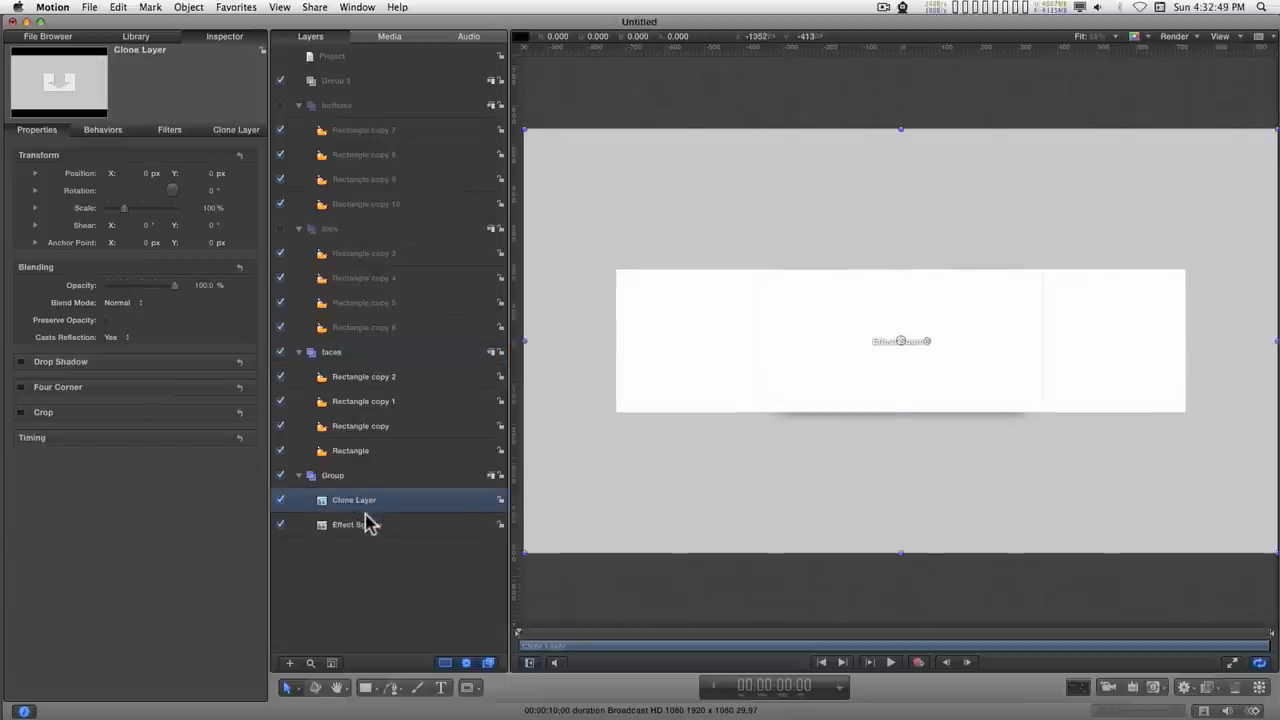
click(363, 529)
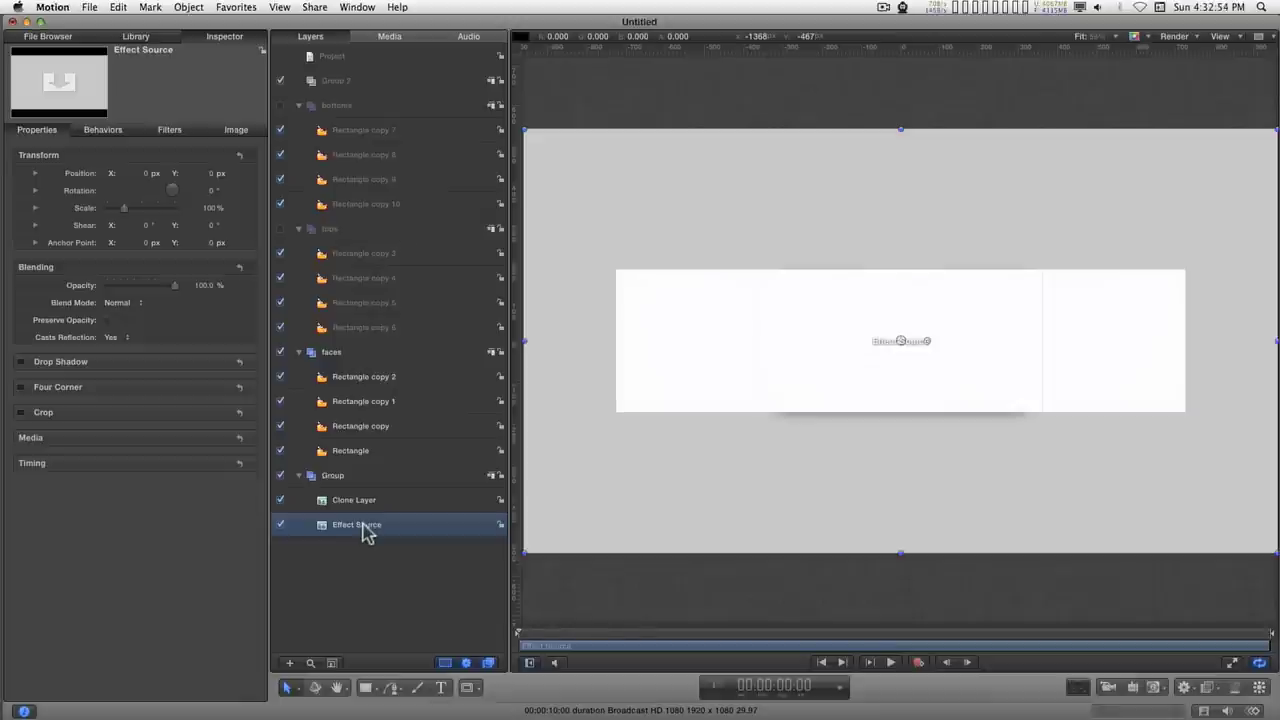
key(k)
click(362, 554)
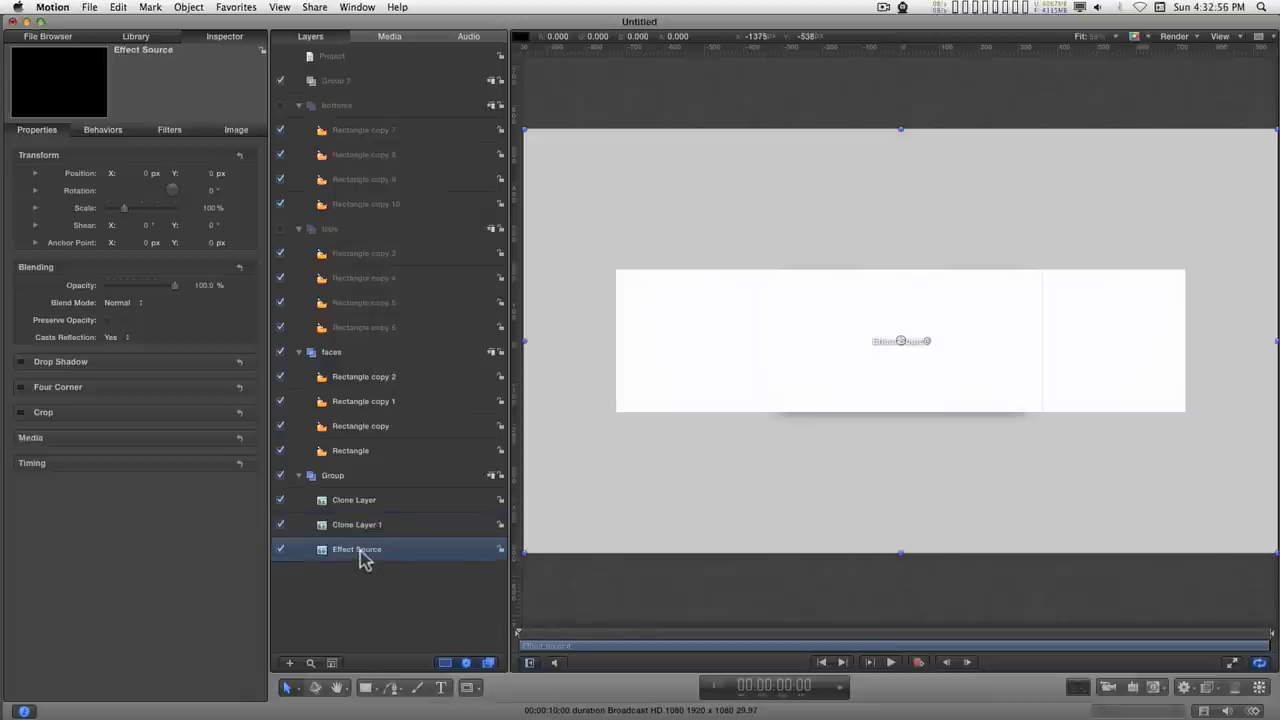
key(k)
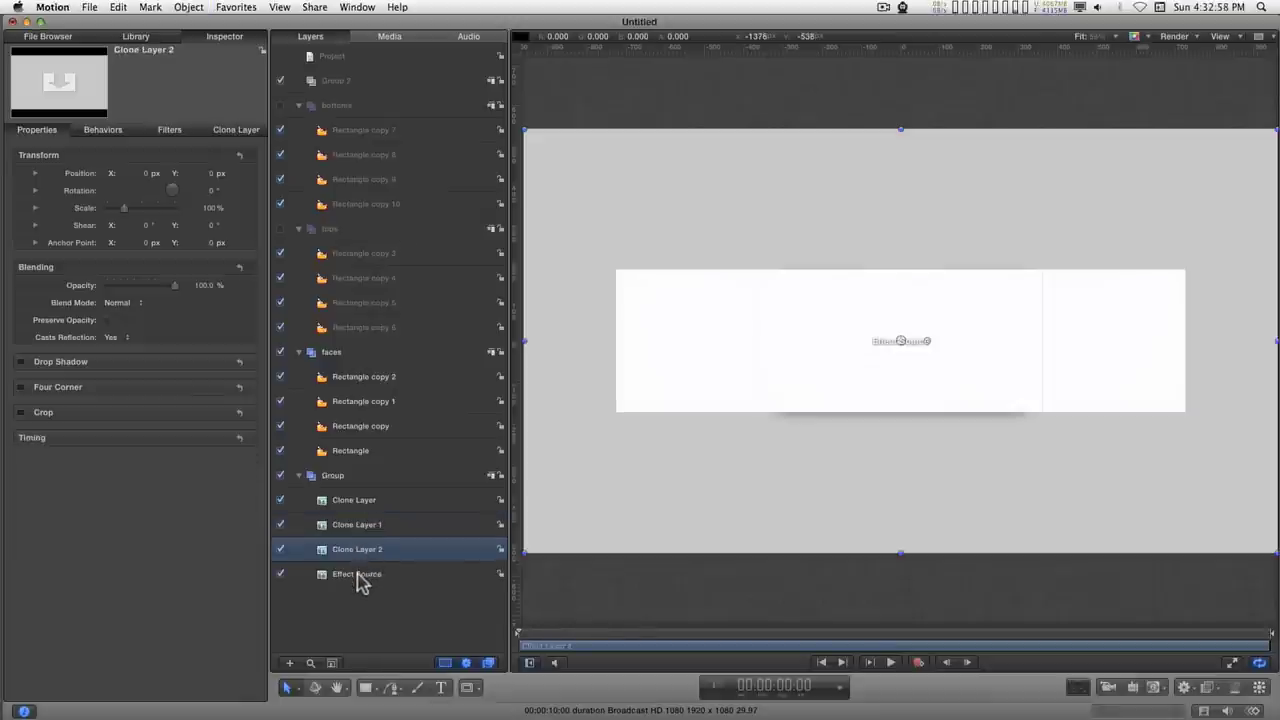
click(359, 576)
- Move the three clone layers into Group 2 and hide the original Effect Source
click(363, 502)
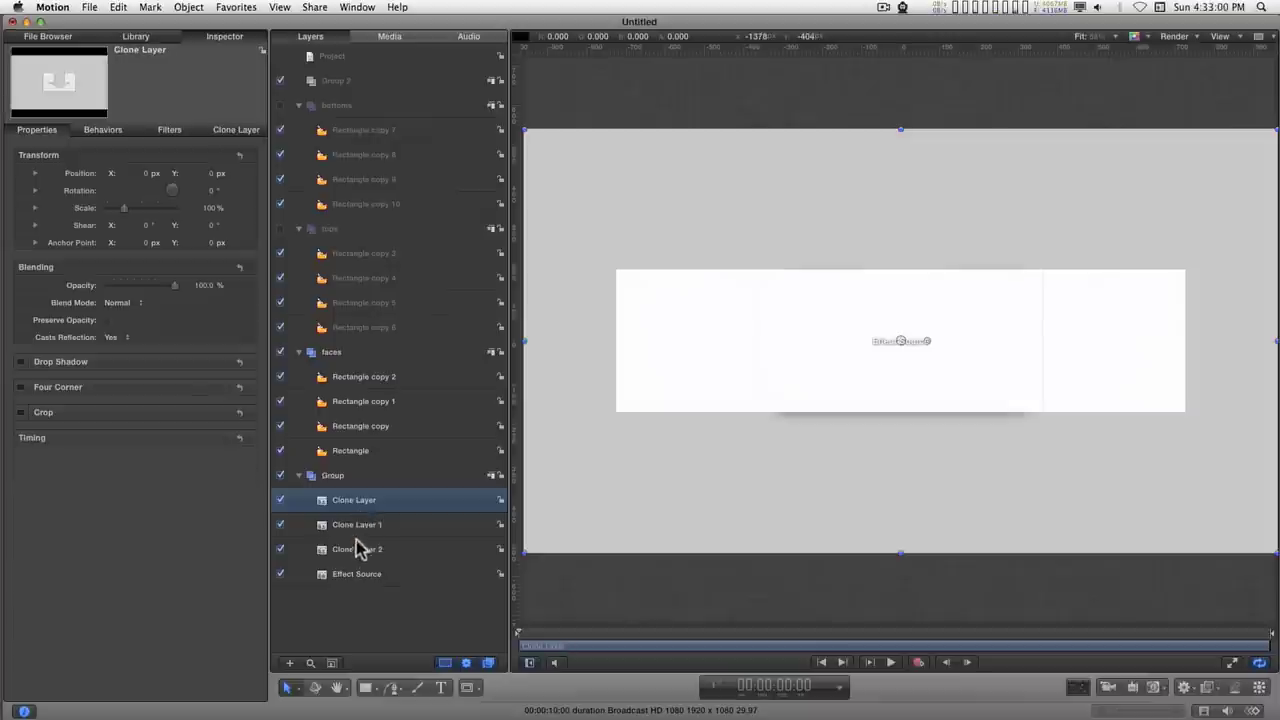
click(354, 550)
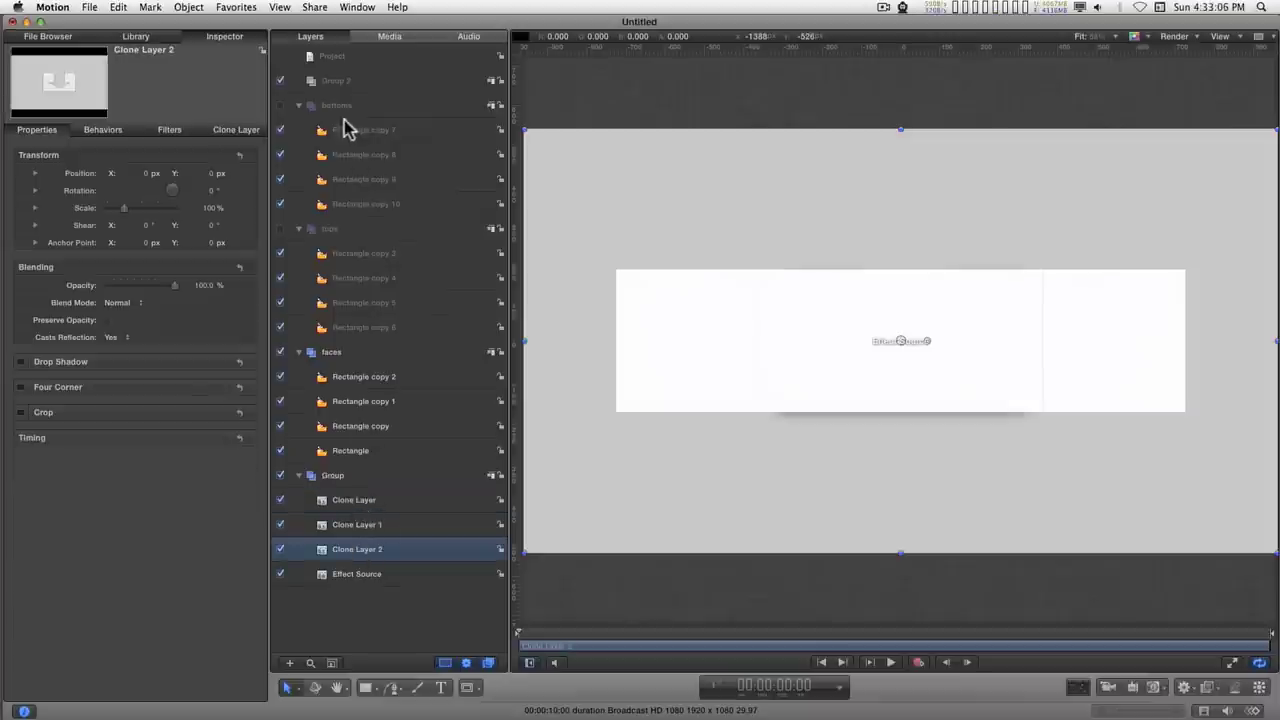
shift+click(358, 502)
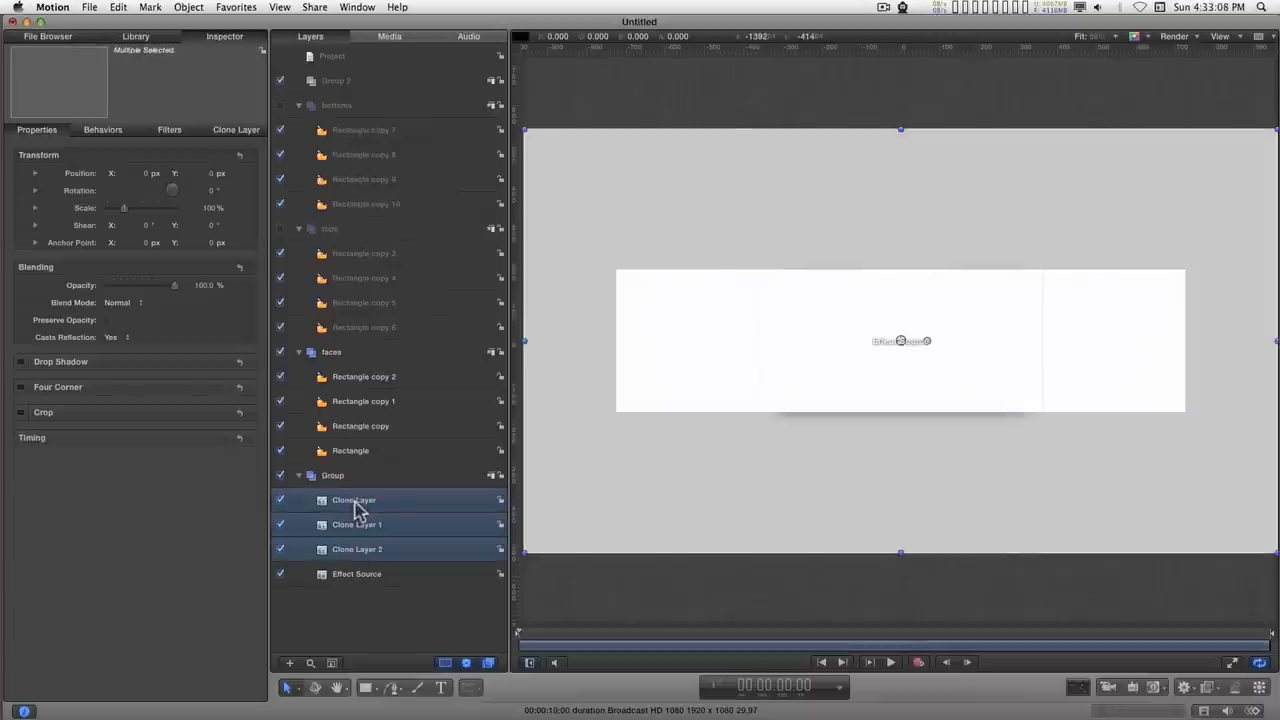
mouse_move(358, 510)
mouse_down()
mouse_move(314, 126)
mouse_move(343, 88)
mouse_up()
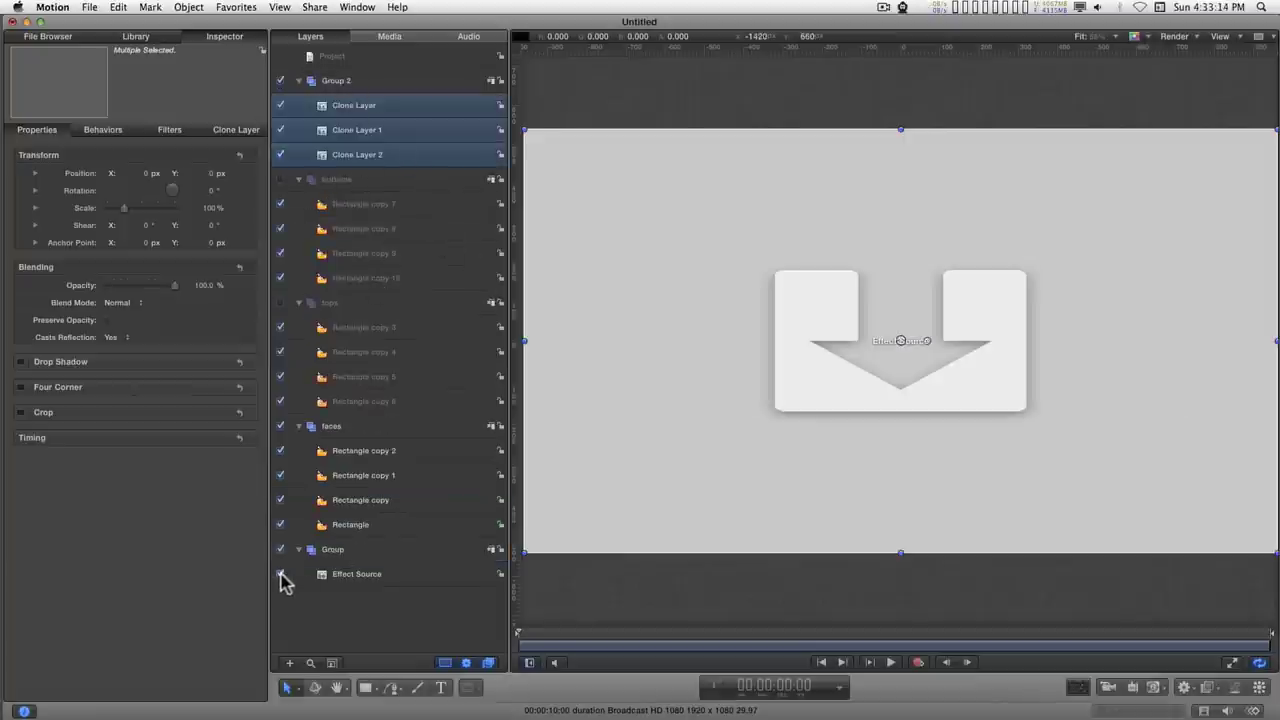
click(280, 574)
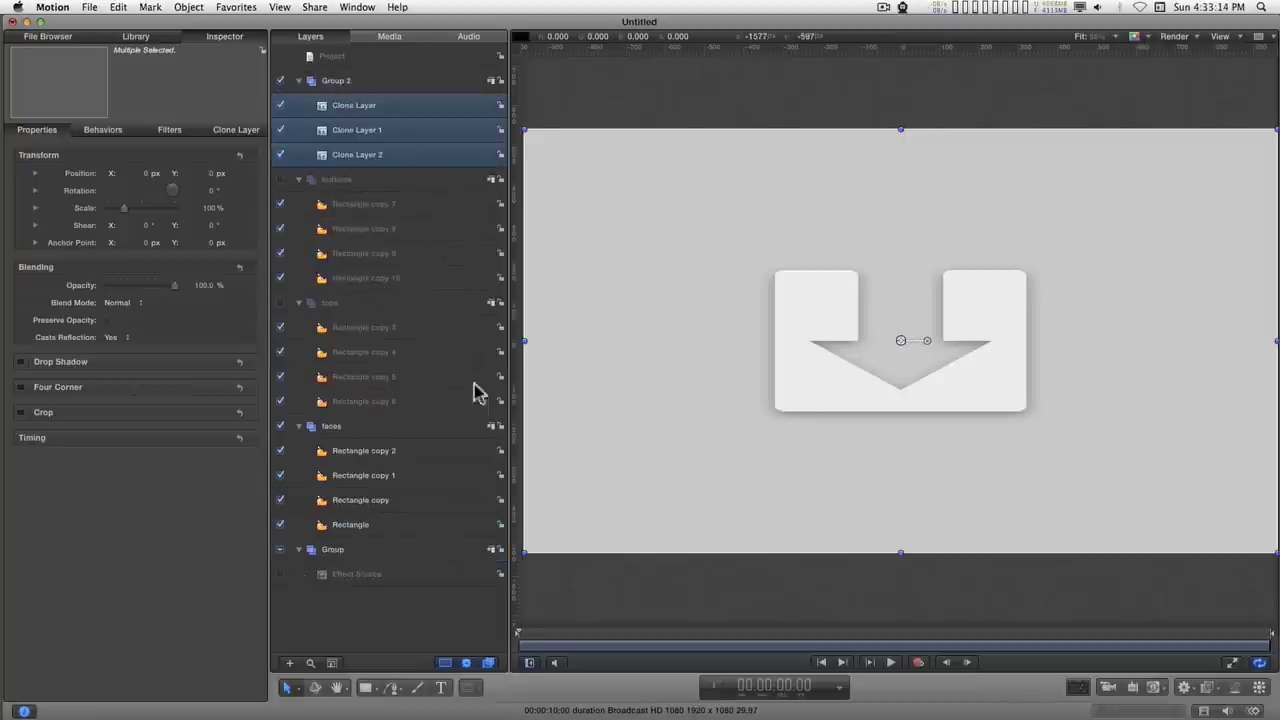
- Move Rectangle copy 2, Rectangle copy 3 and Rectangle copy 7 into Group 2
click(357, 522)
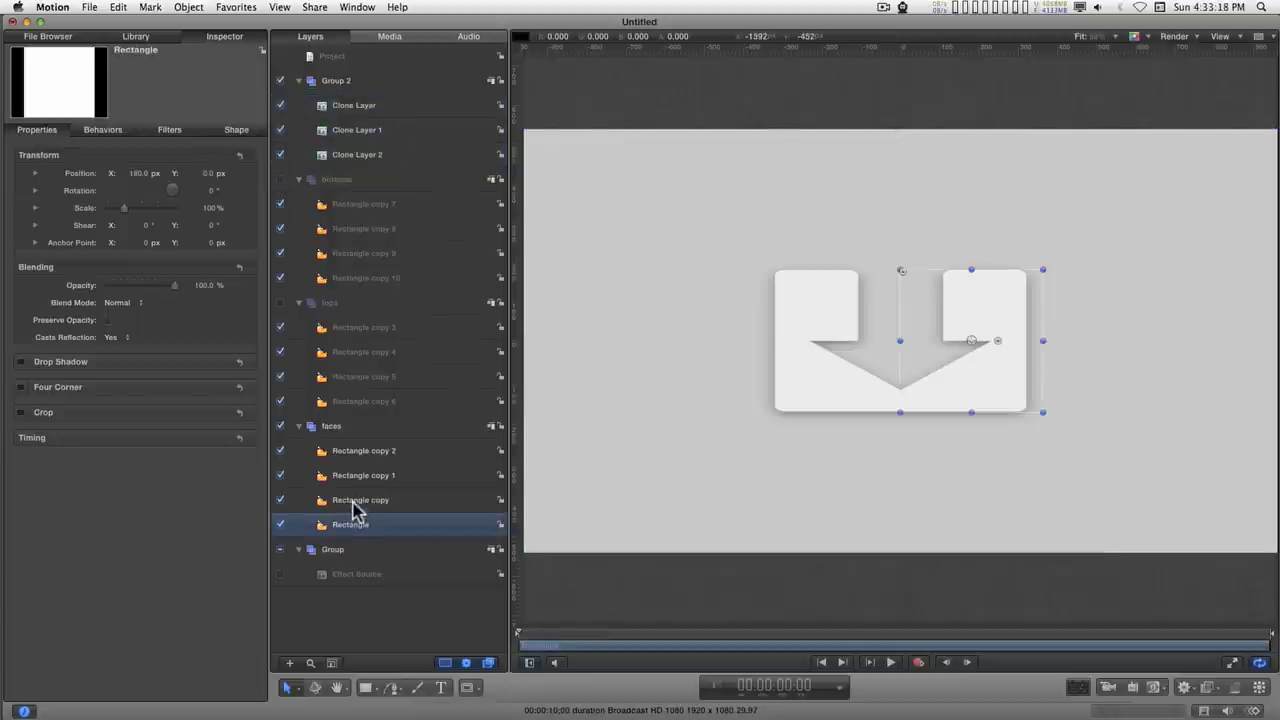
click(357, 505)
click(358, 478)
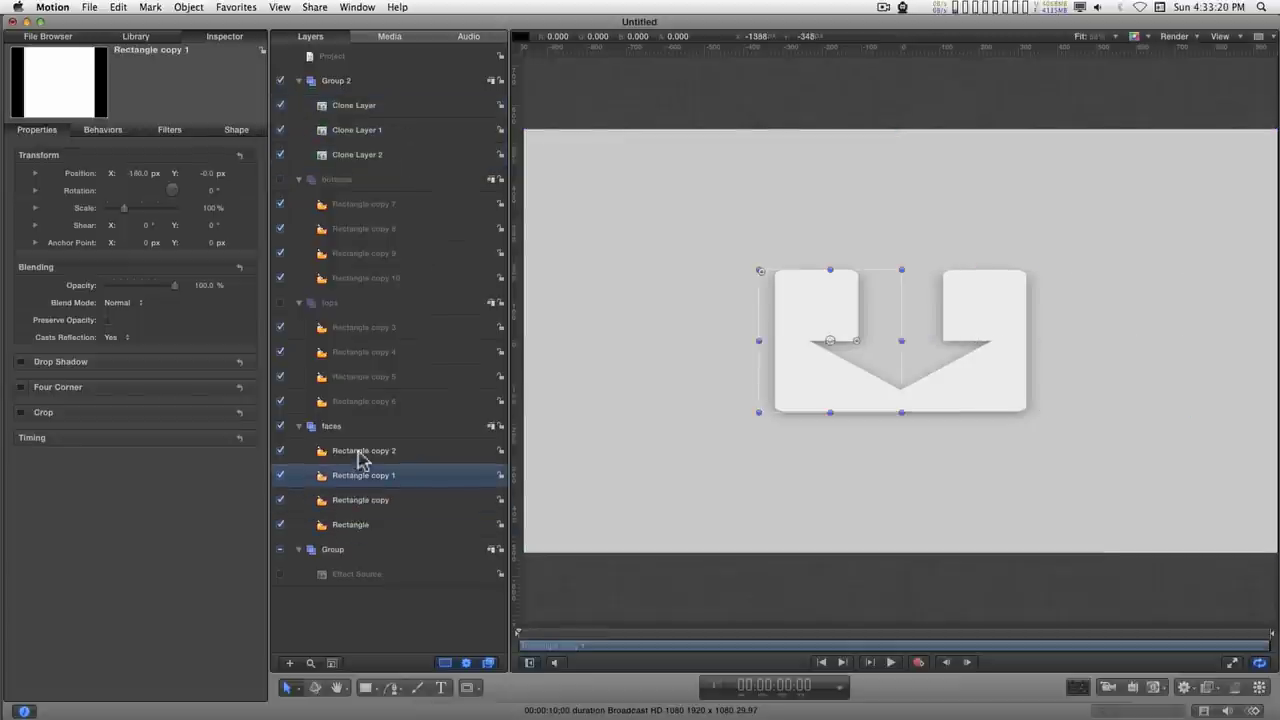
click(362, 455)
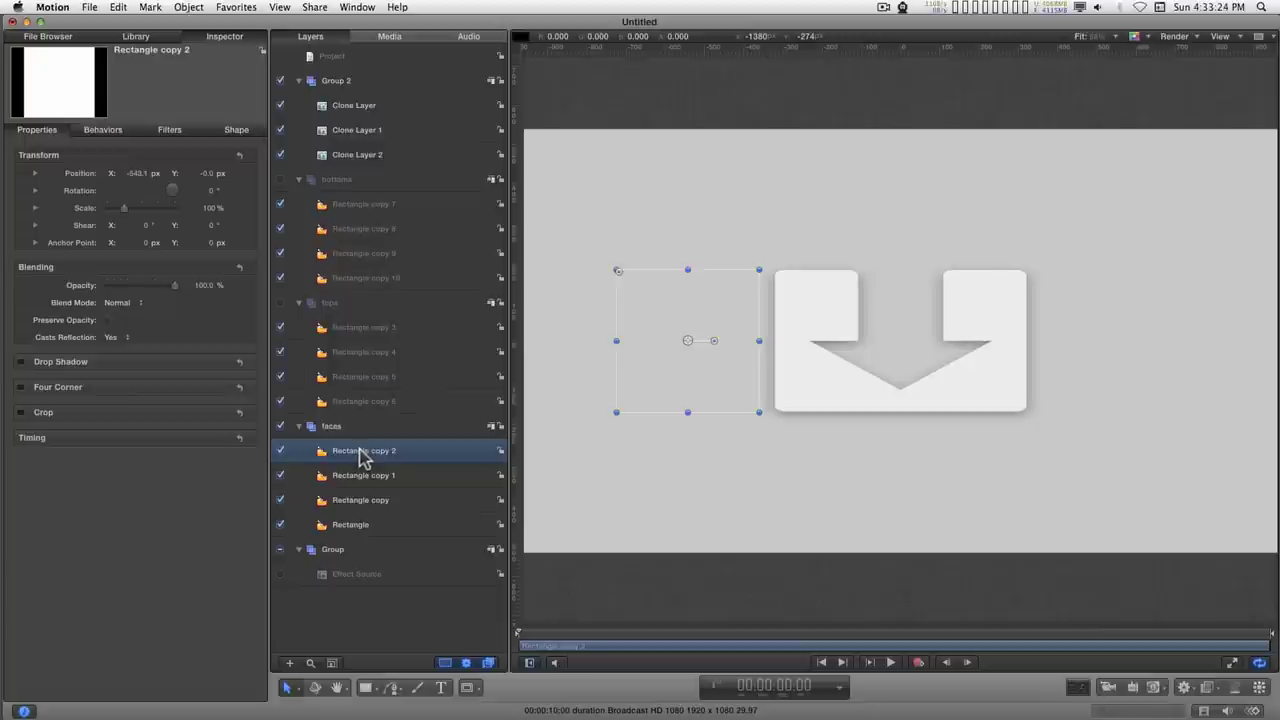
drag(362, 455, 348, 95)
click(352, 358)
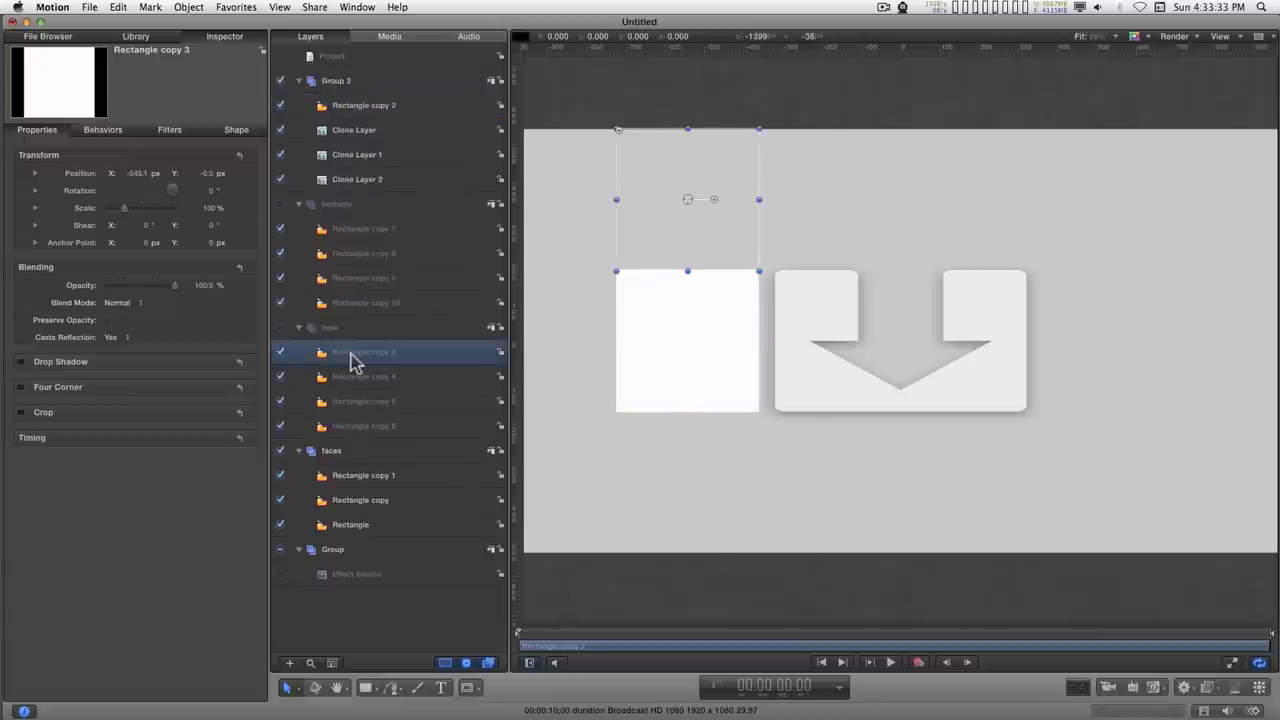
drag(352, 362, 342, 92)
click(361, 255)
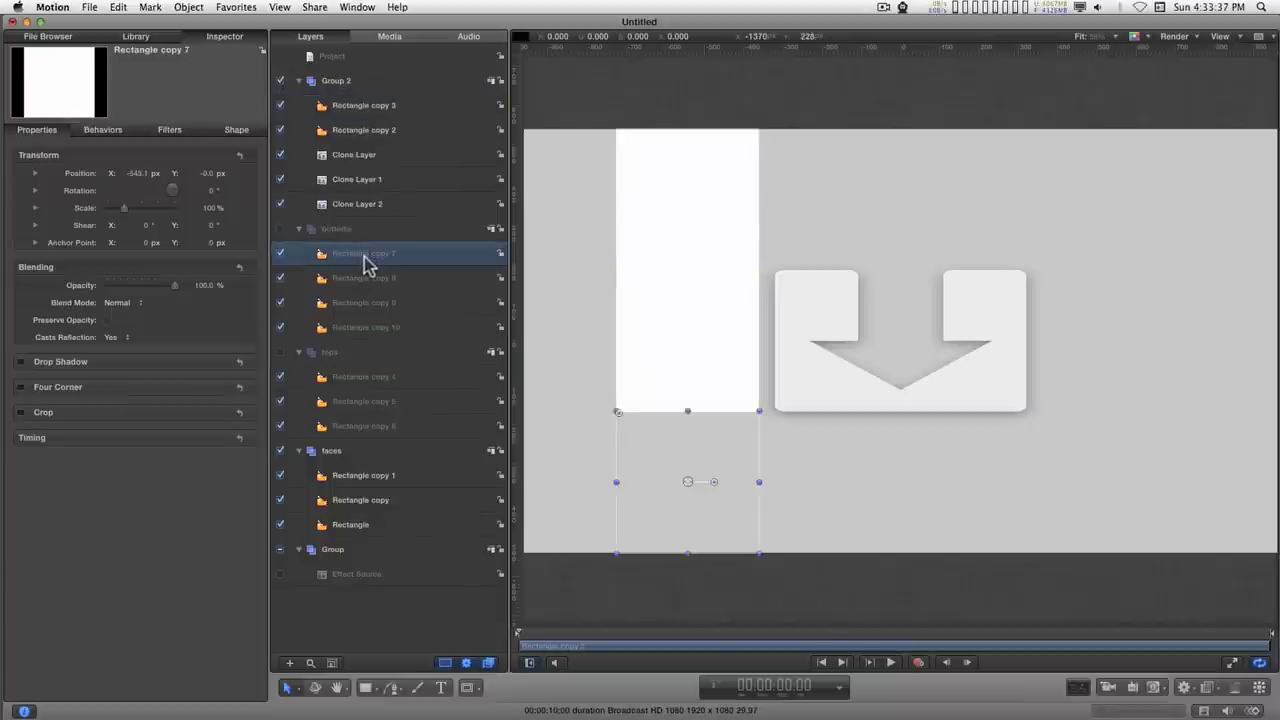
drag(361, 255, 336, 90)
- Make Rectangle copy 2 a mask of Clone Layer 1
click(358, 186)
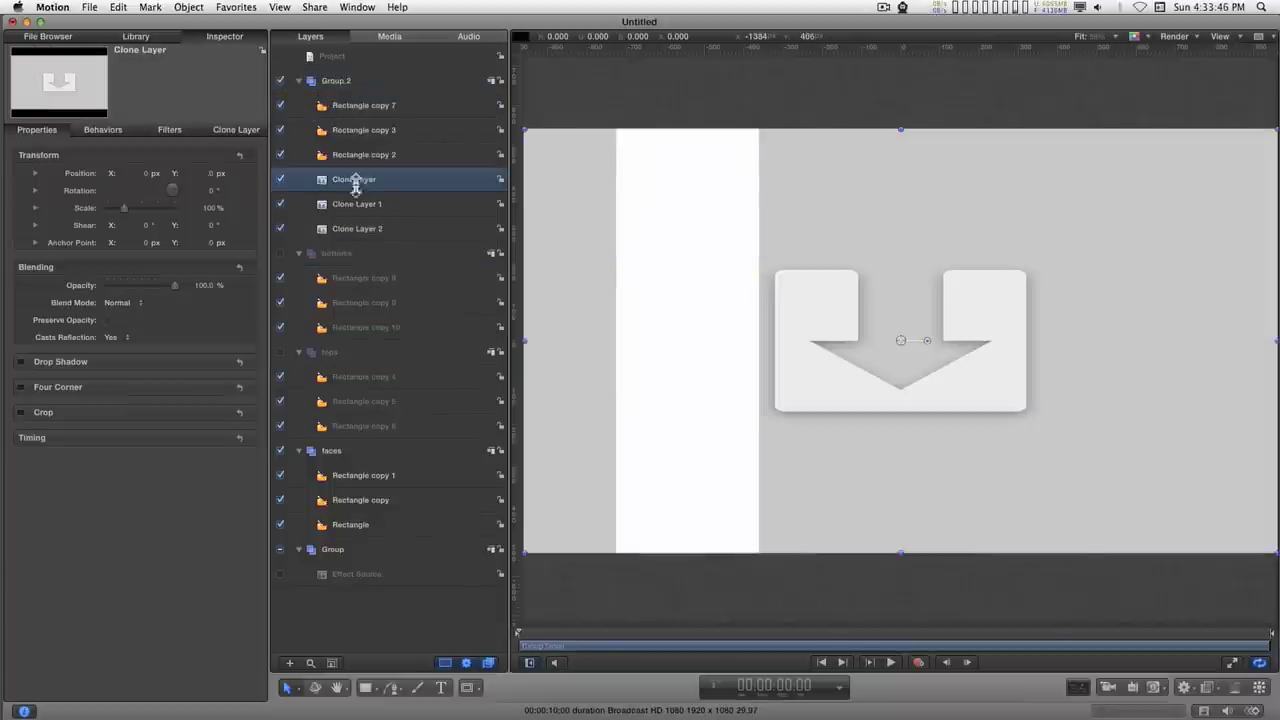
click(357, 160)
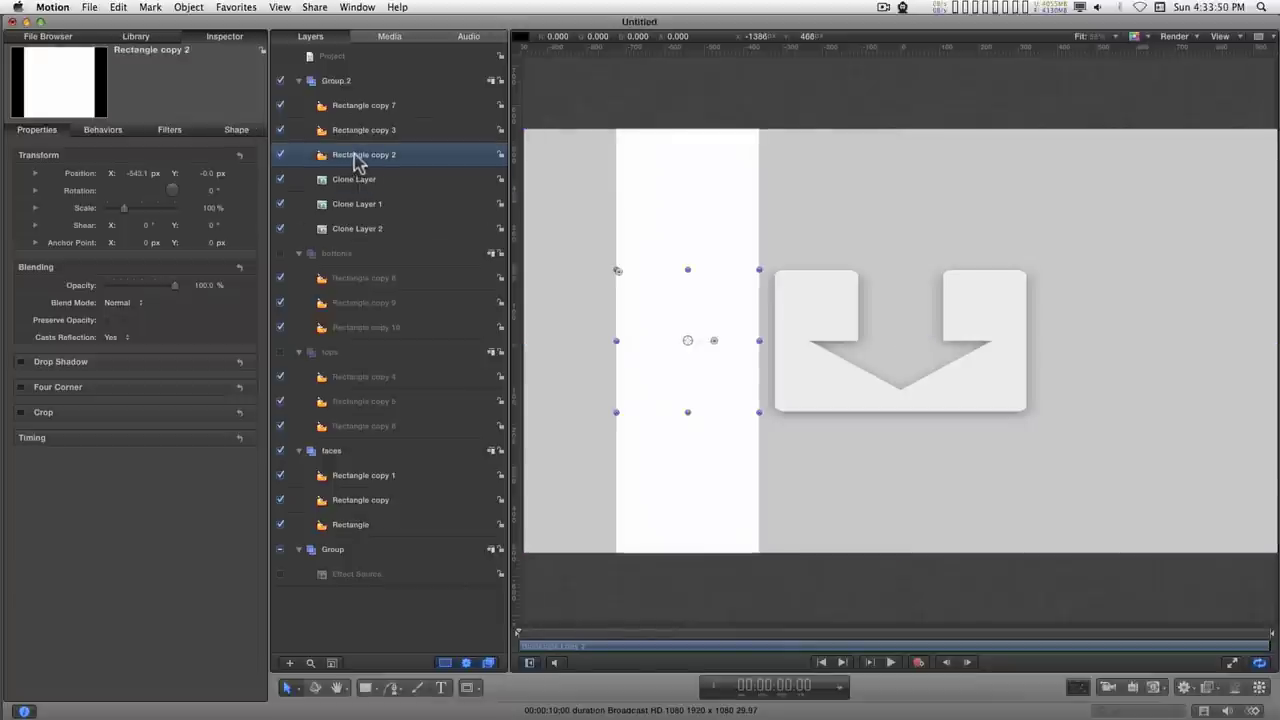
mouse_move(358, 163)
mouse_down()
mouse_move(384, 177)
mouse_move(360, 207)
mouse_up()
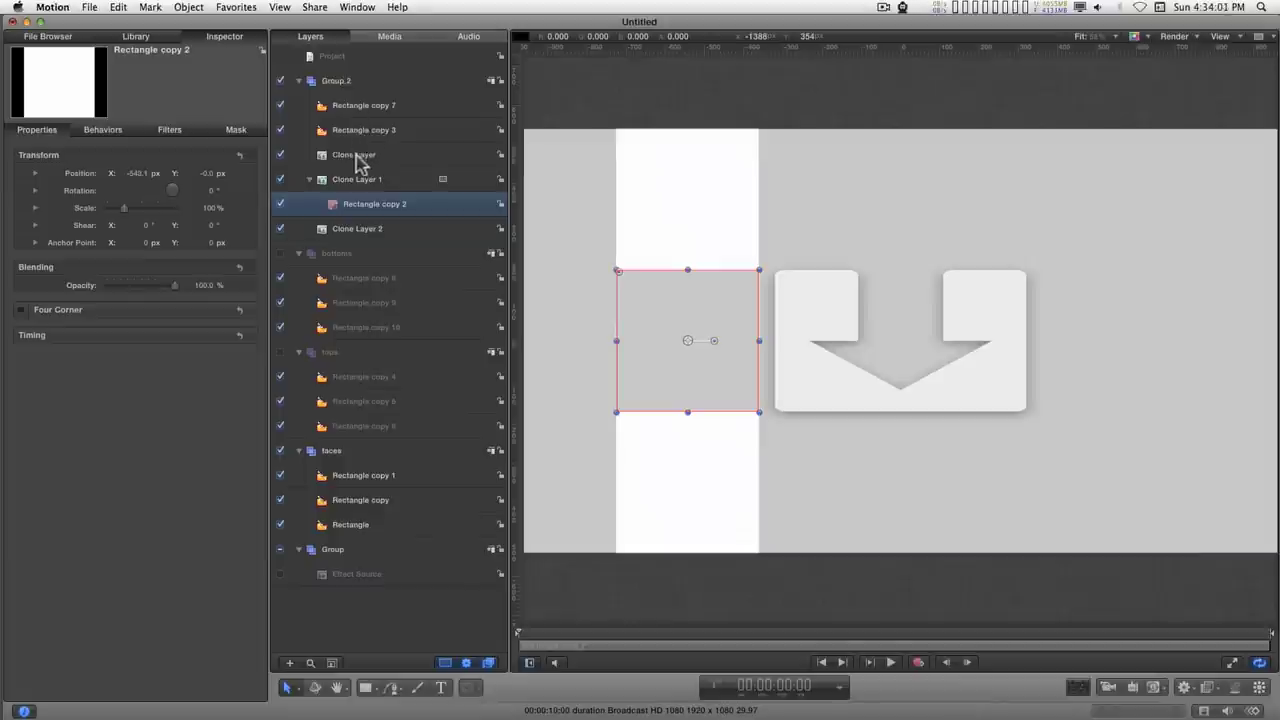
- Make Rectangle copy 3 a mask of Clone Layer and pair Rectangle copy 7 with Clone Layer 2
click(355, 131)
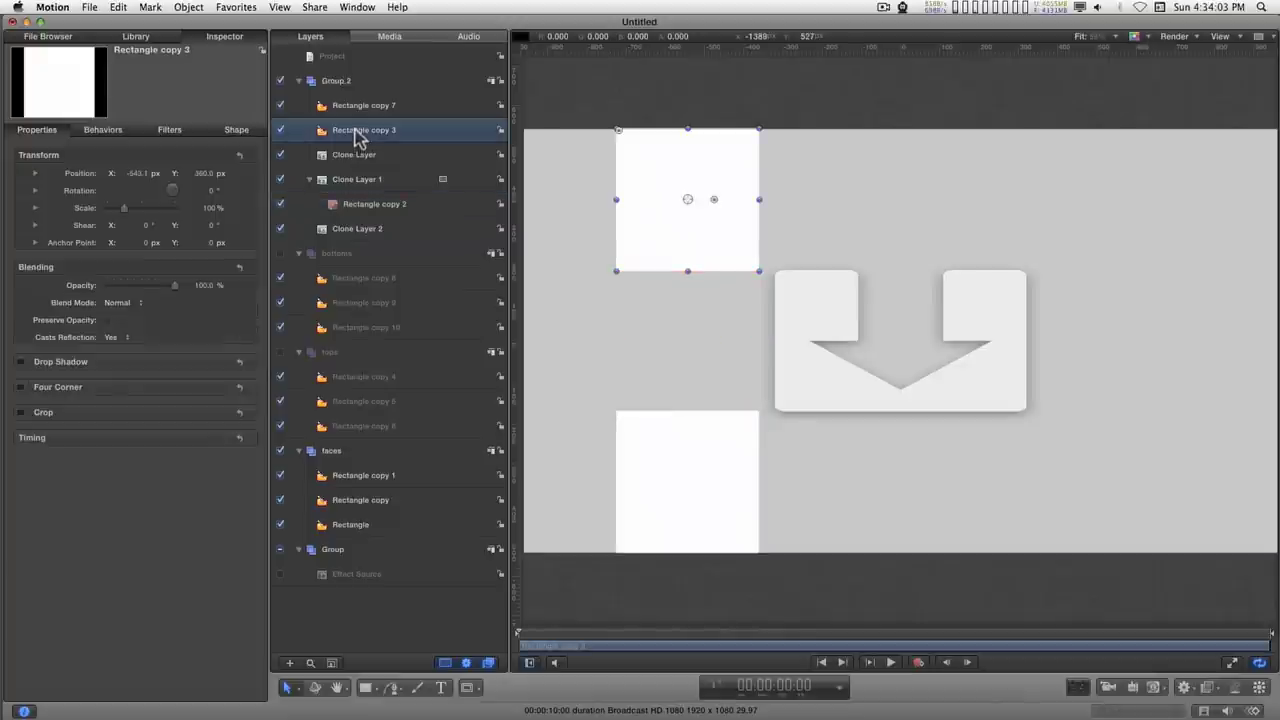
drag(357, 136, 371, 234)
click(353, 110)
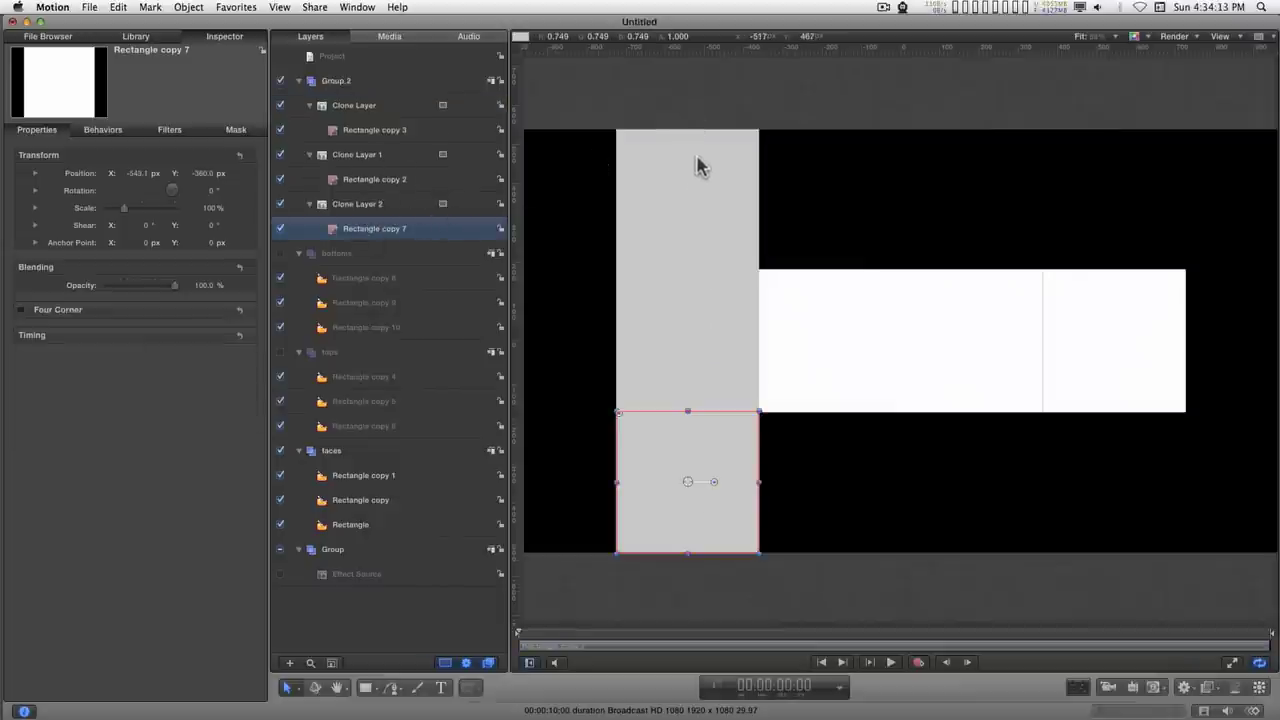
click(354, 206)
- Rename the three masked clones to bottom, face and top
click(378, 206)
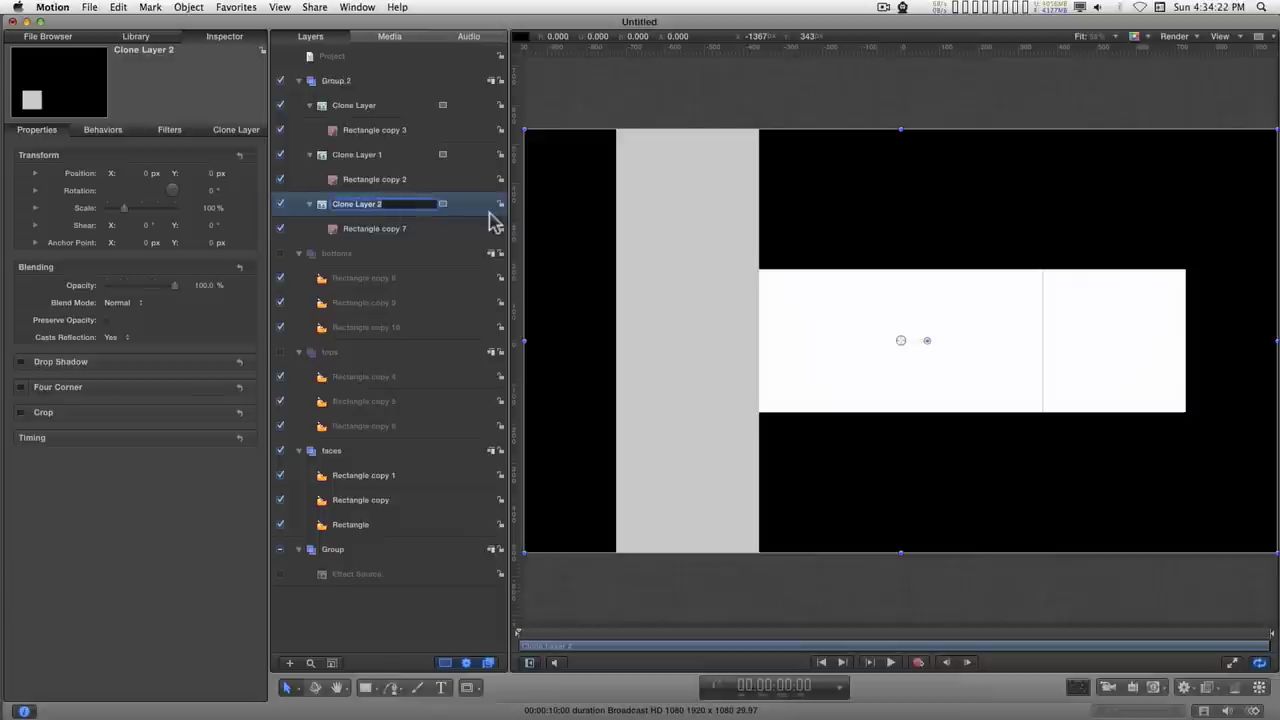
text(bottom)
key(Return)
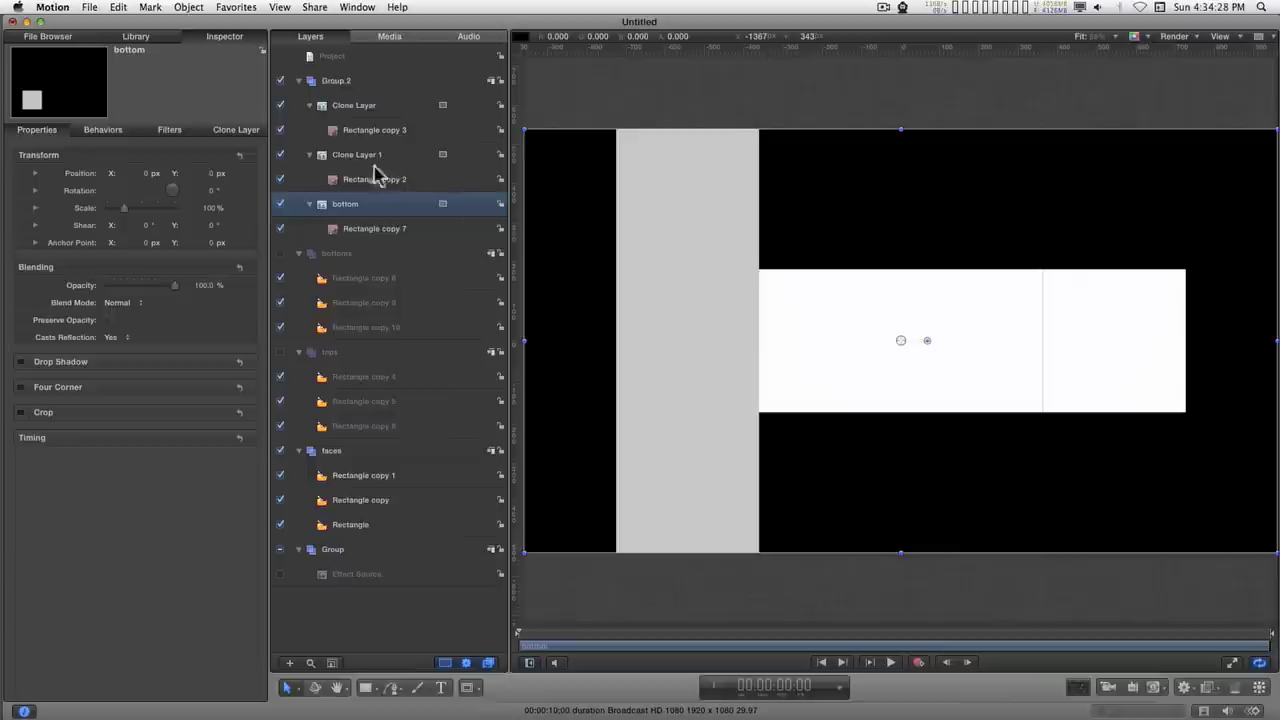
click(350, 160)
click(350, 160)
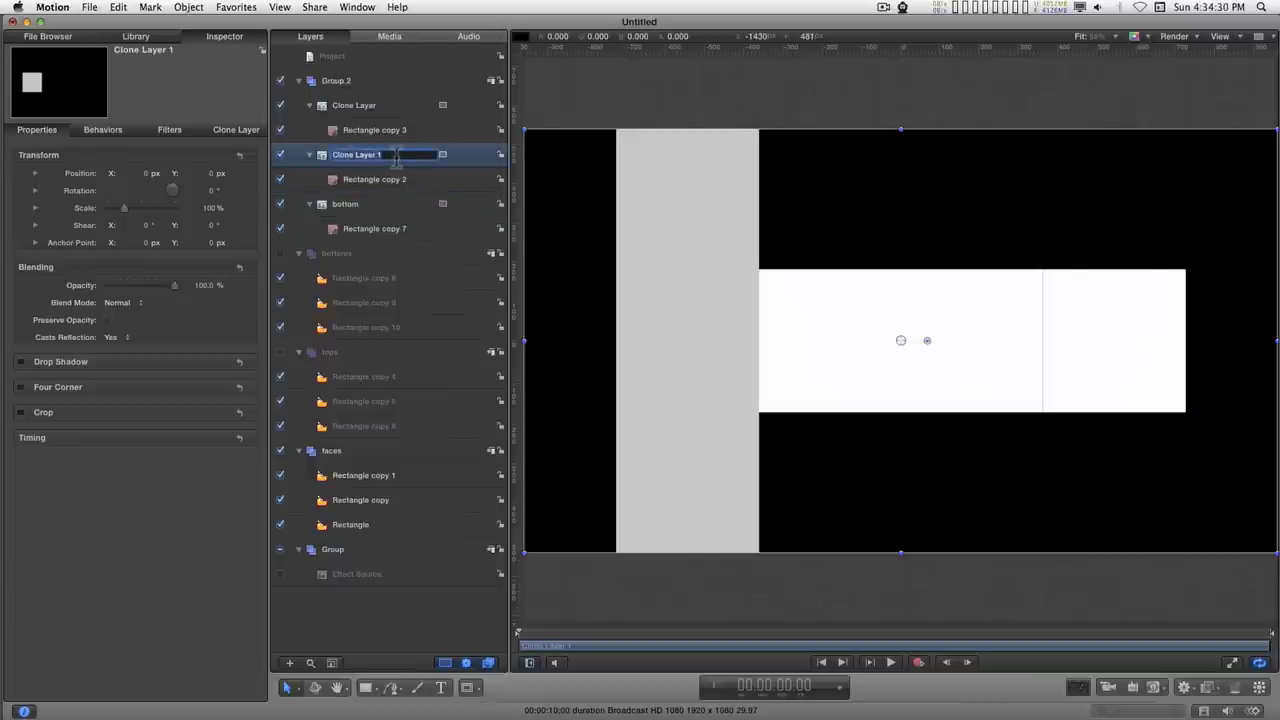
text(to)
key(Return)
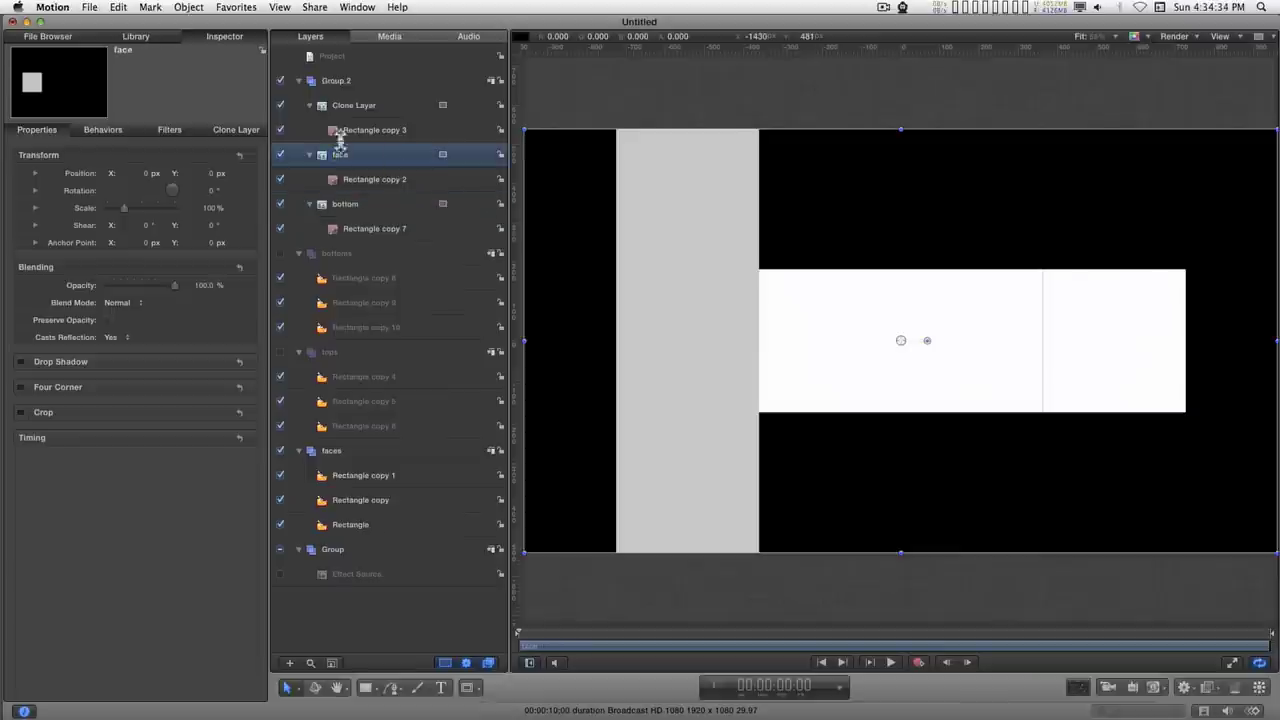
click(337, 108)
click(337, 106)
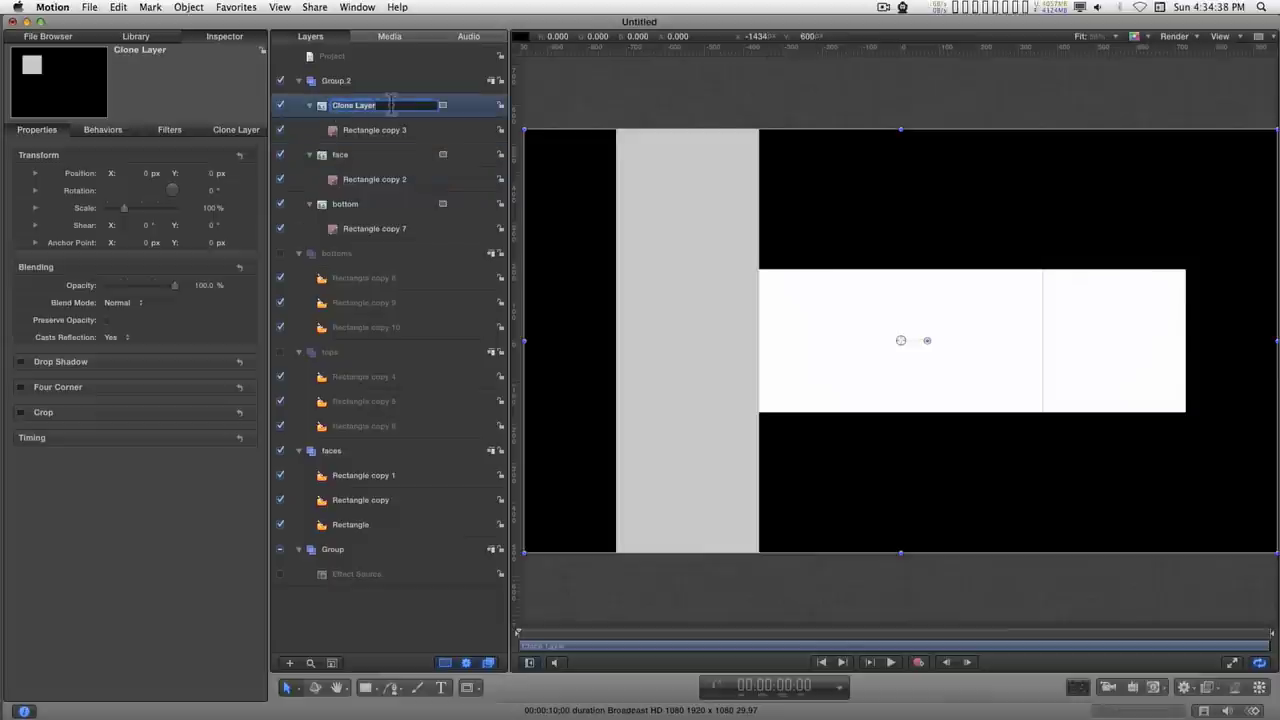
text(top)
key(Return)
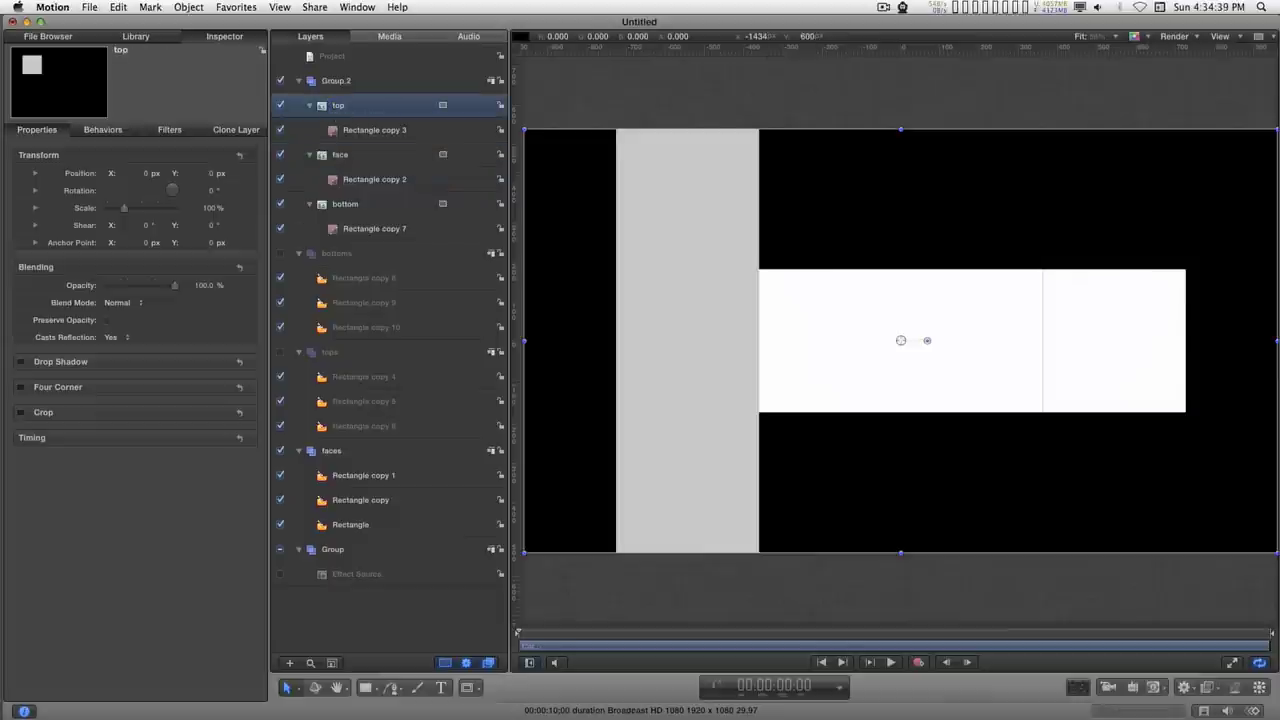
- Group the collapsed top, face and bottom clones and name the group 'back fold'
shift+click(325, 206)
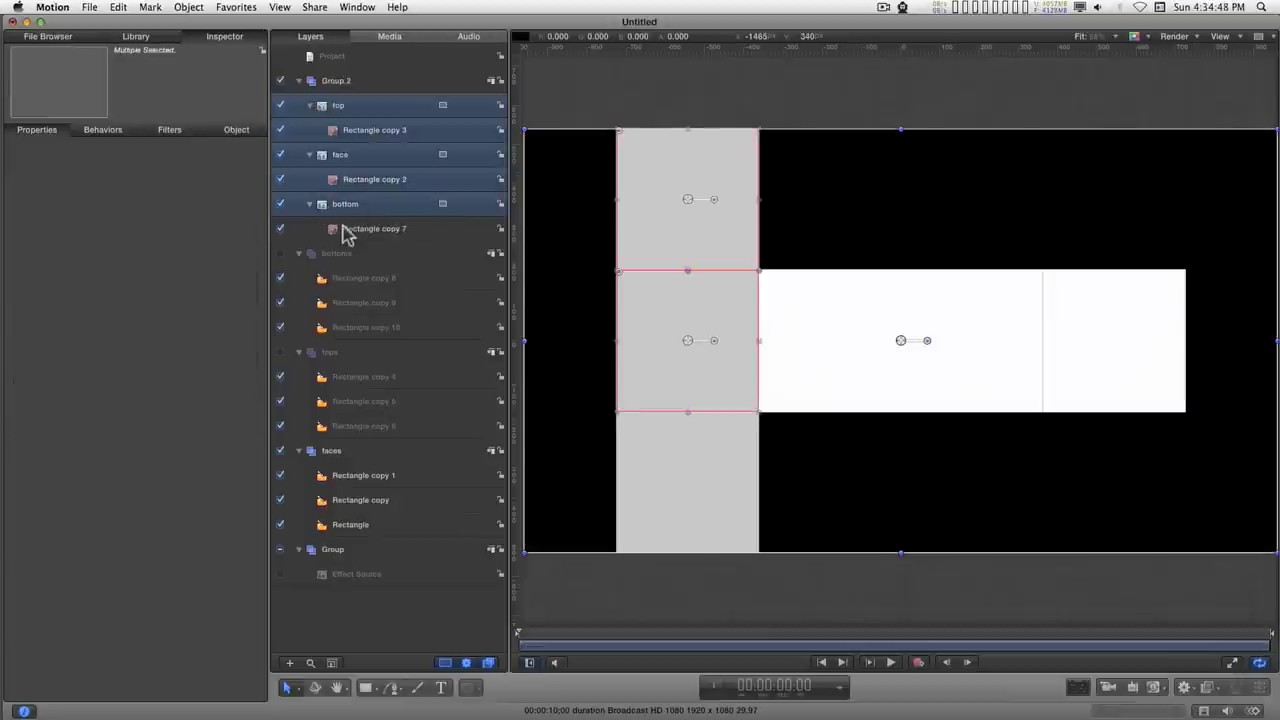
shift+click(345, 230)
click(310, 106)
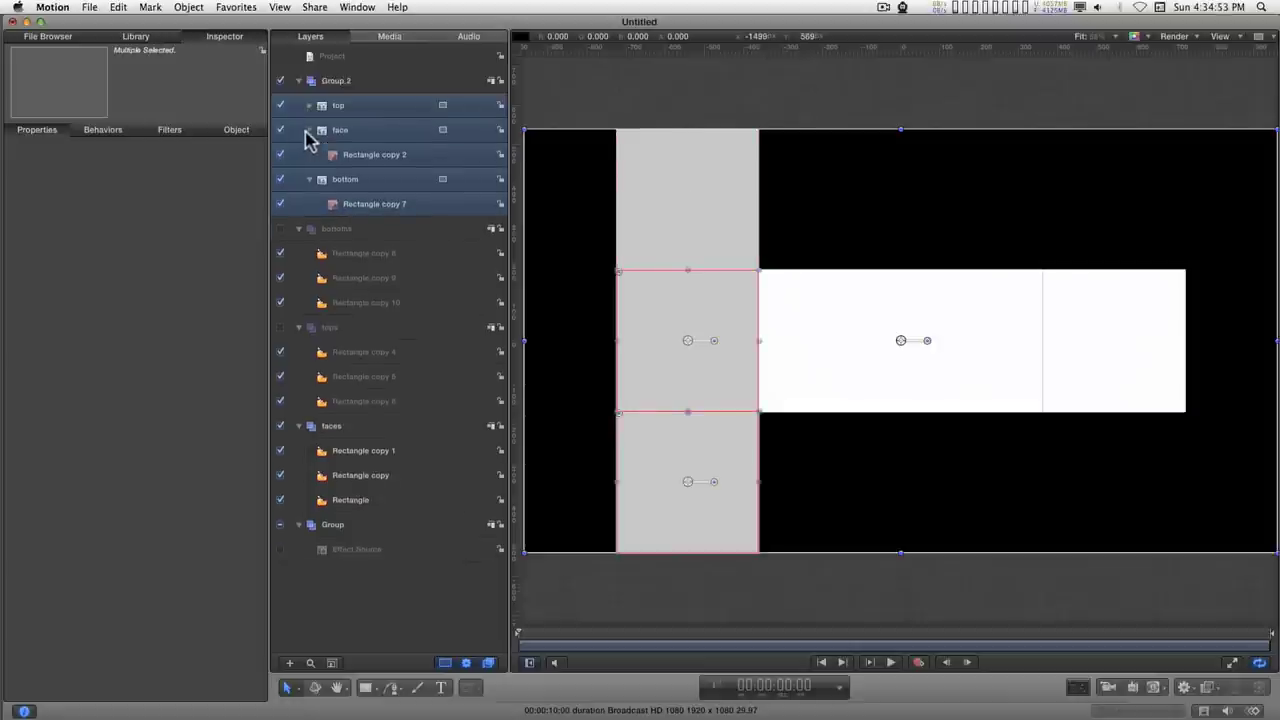
click(309, 131)
click(309, 155)
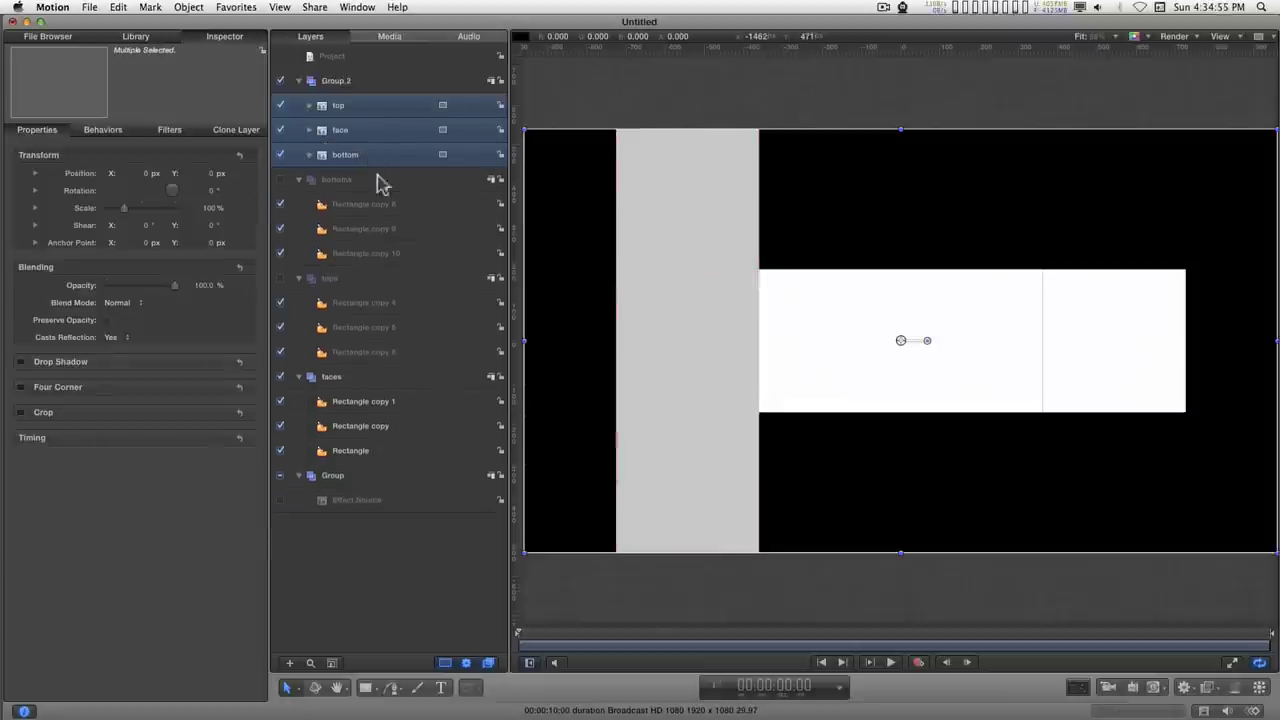
key(super+shift+g)
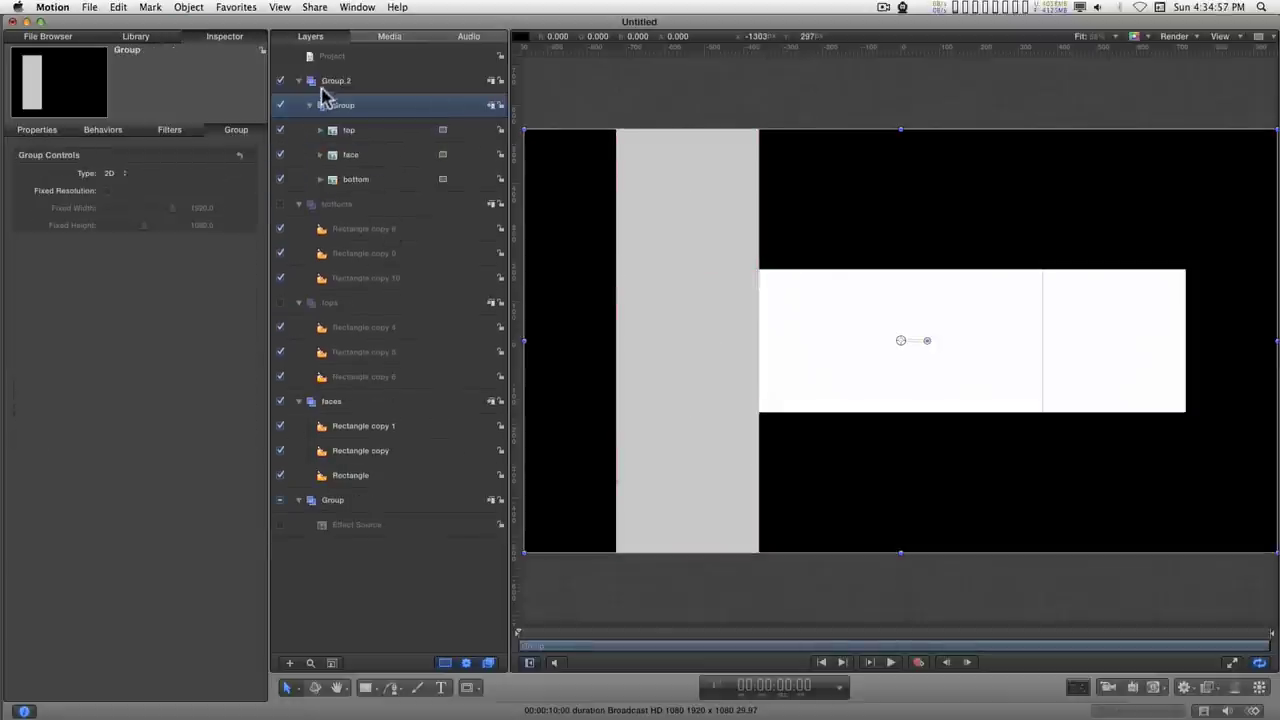
double_click(340, 105)
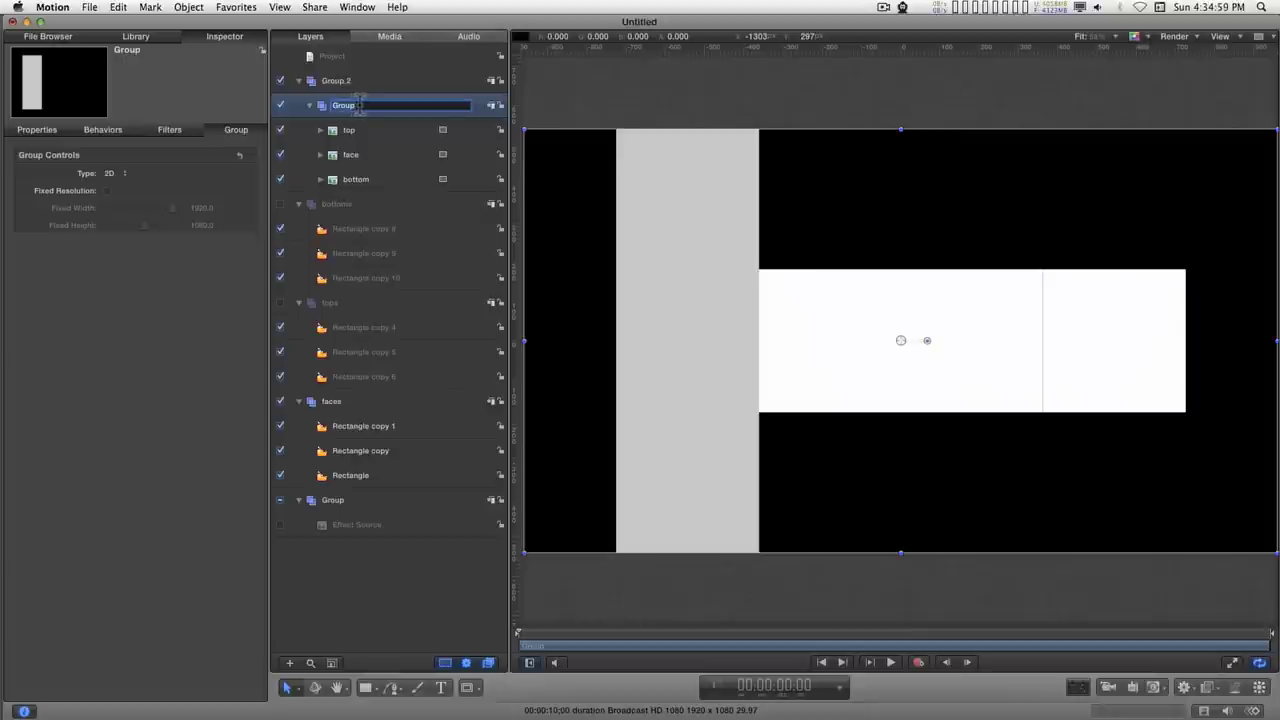
text(back fold)
key(Return)
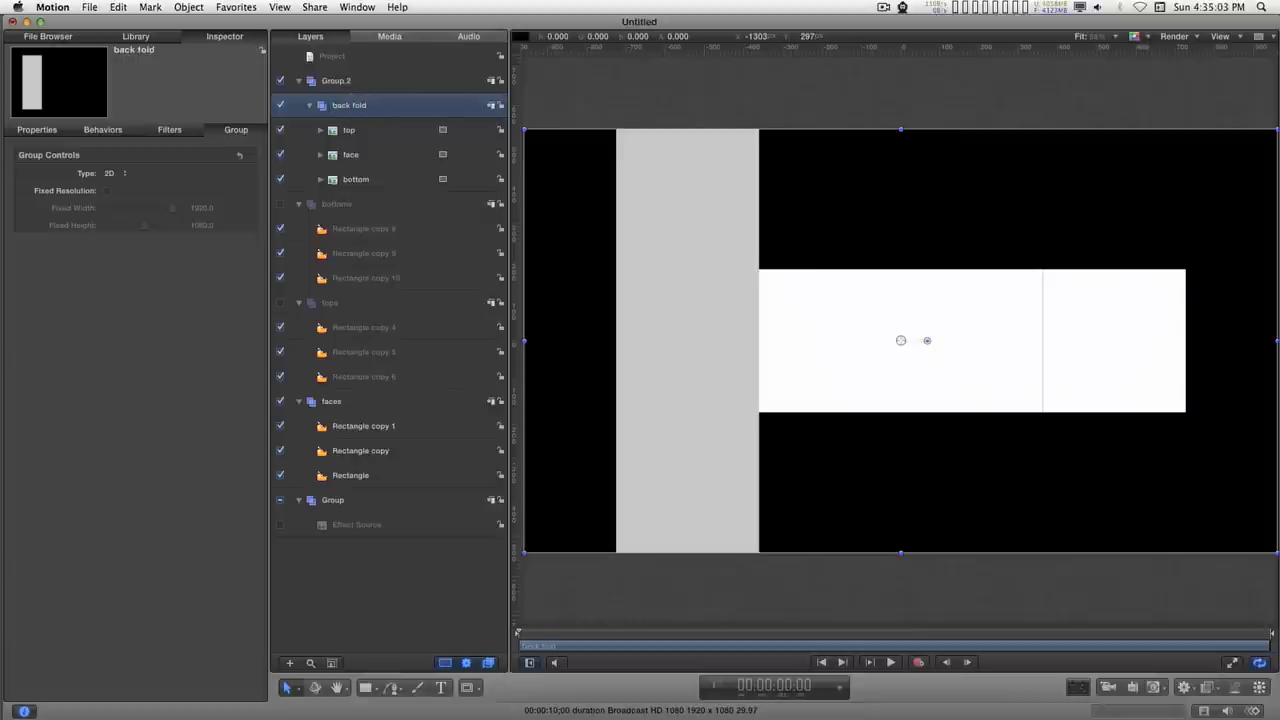
key(Down)
key(Down)
key(Down)
- Hide face and bottom, and move top's anchor point to the middle of its lower edge
click(346, 132)
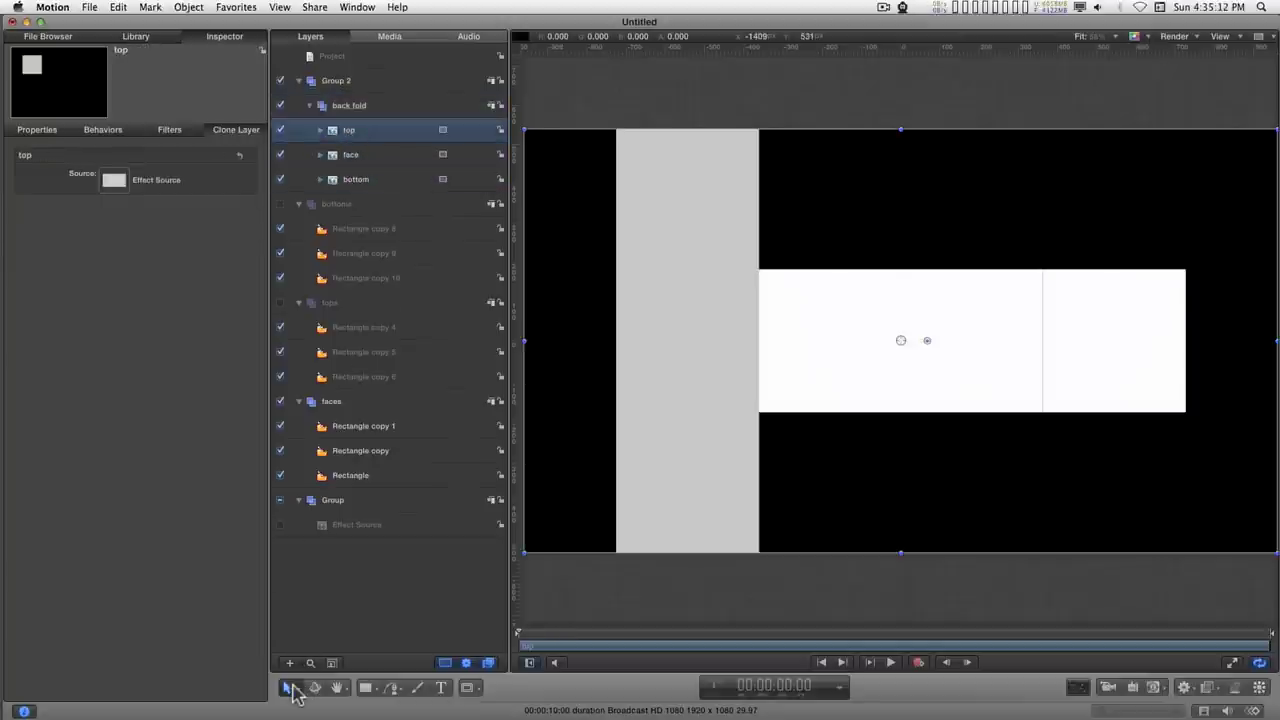
click(287, 687)
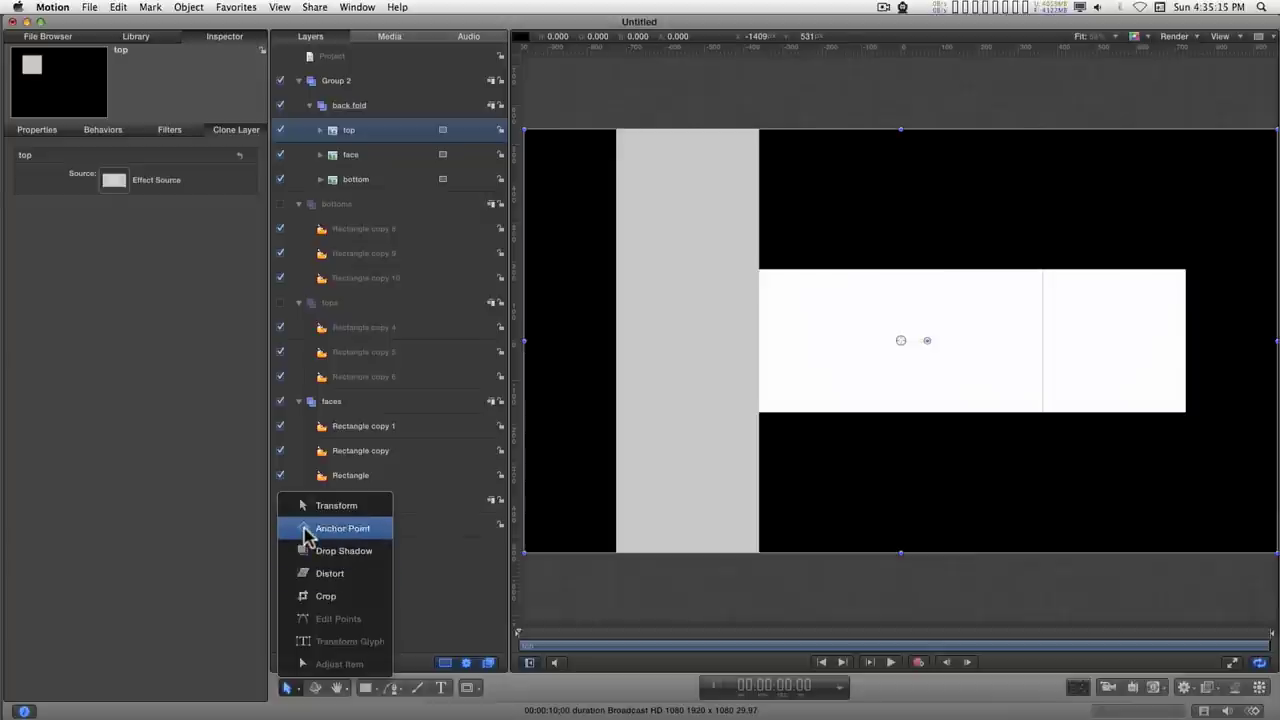
click(308, 528)
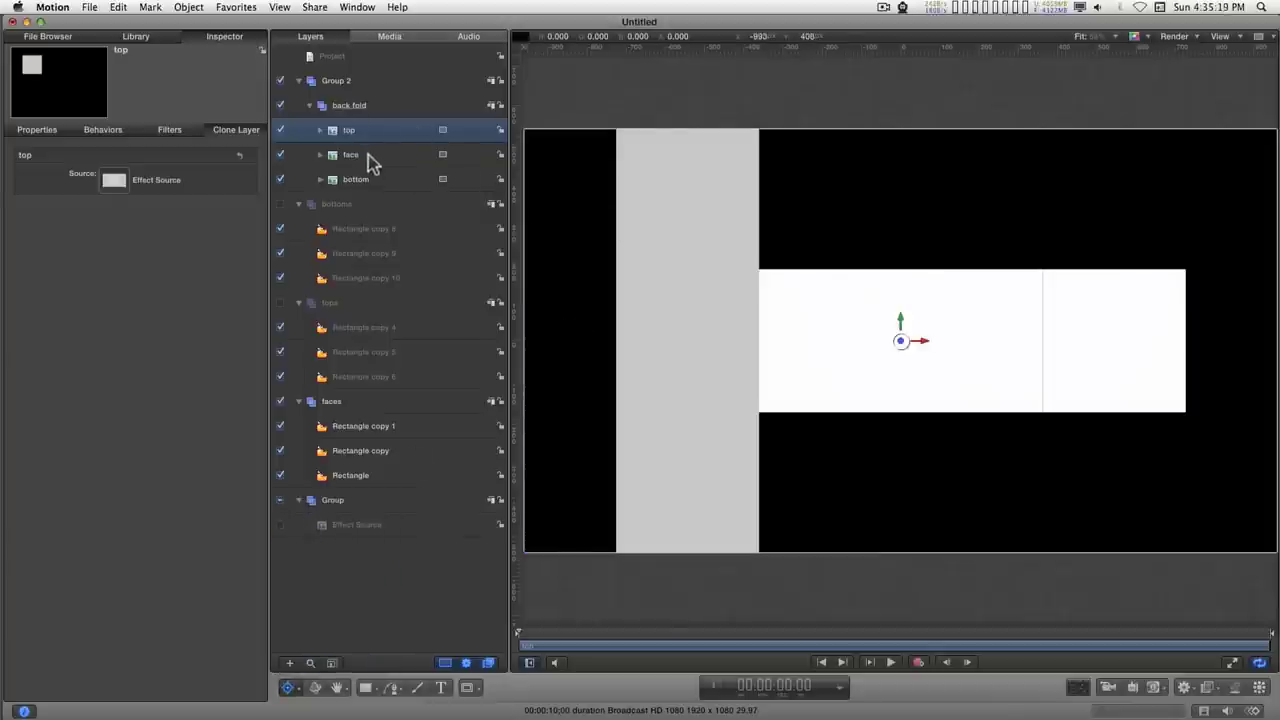
click(280, 155)
click(280, 179)
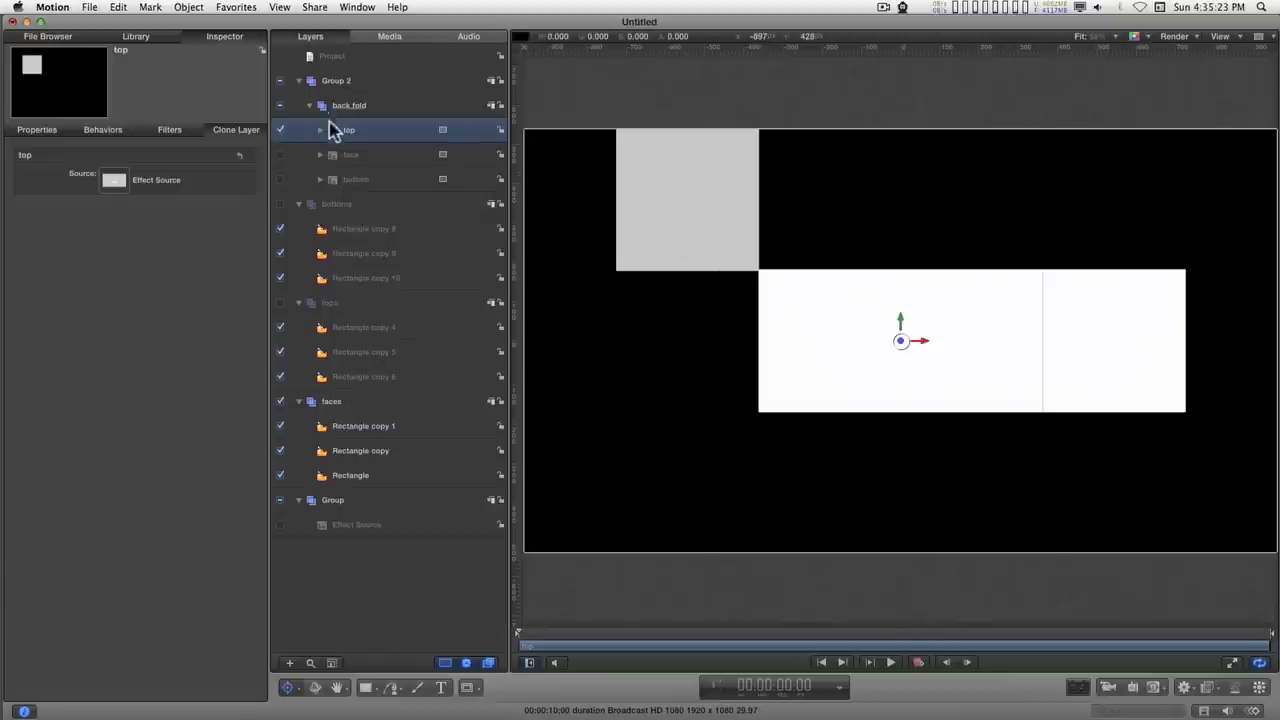
drag(906, 347, 695, 278)
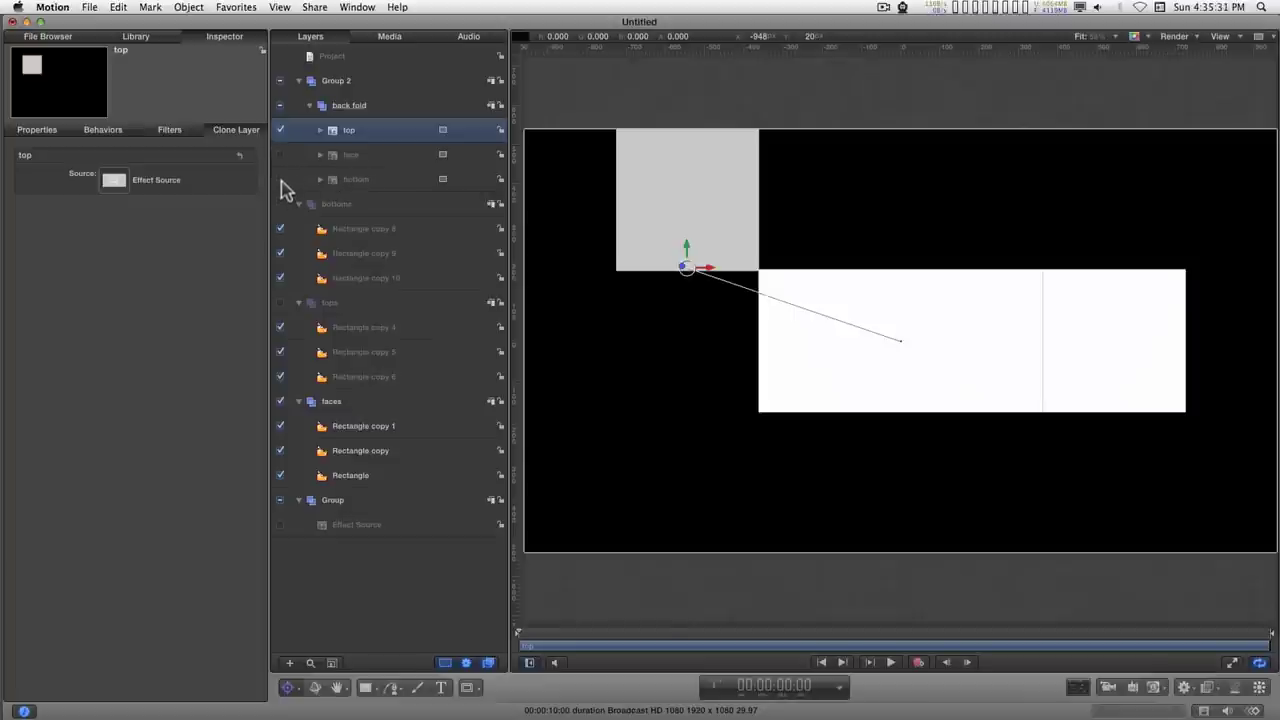
- Show bottom again and move its anchor point to the middle of its upper edge
click(280, 179)
click(352, 180)
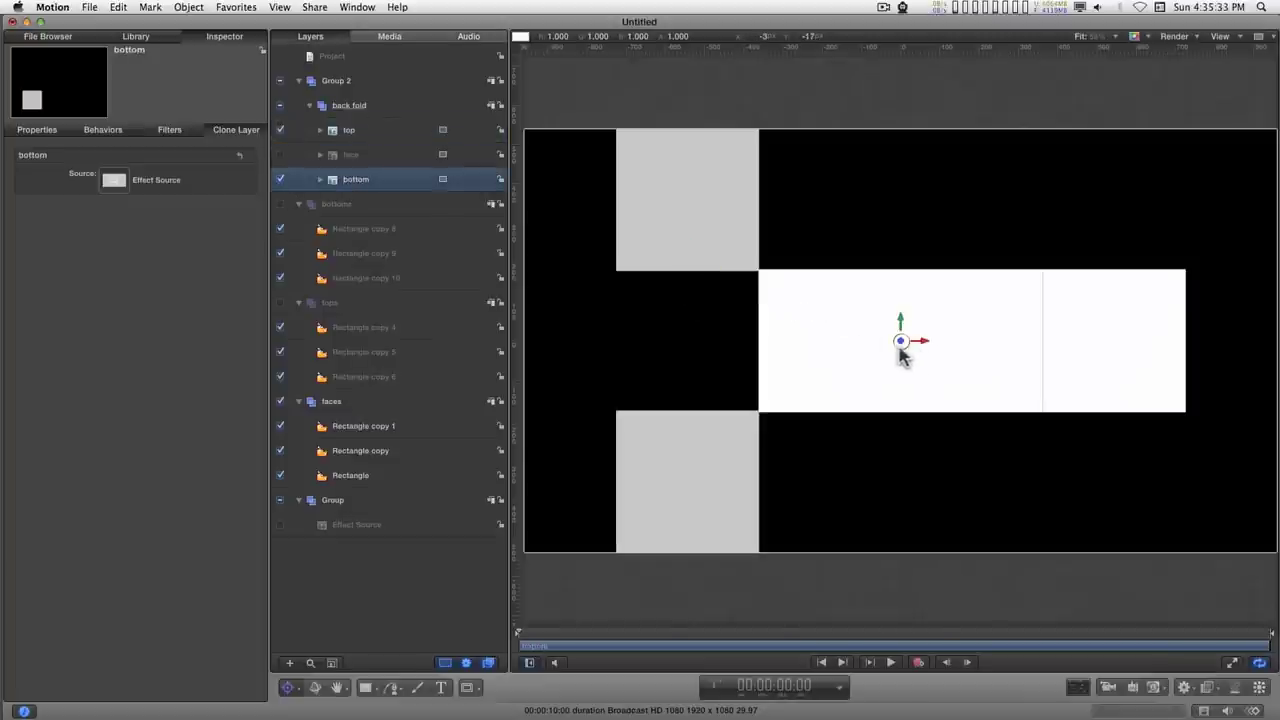
drag(901, 352, 688, 416)
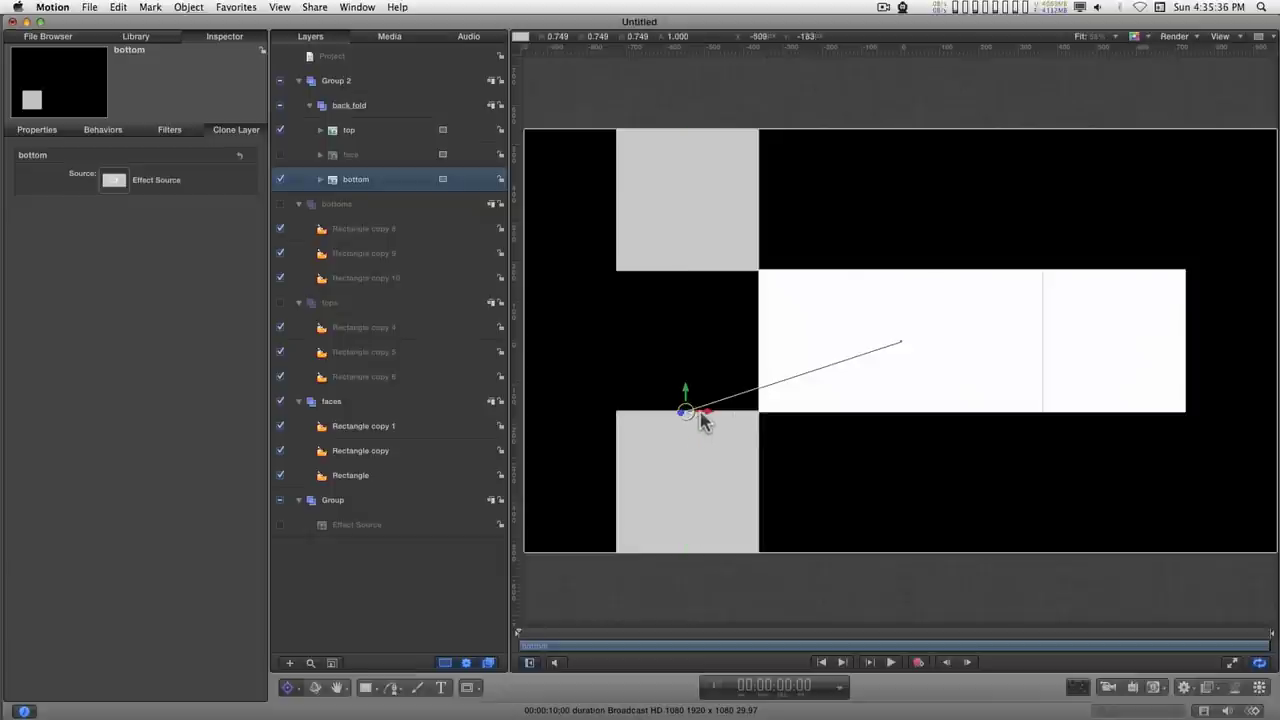
- Set the bottom layer's Position to -540, -180 in the Inspector
click(33, 134)
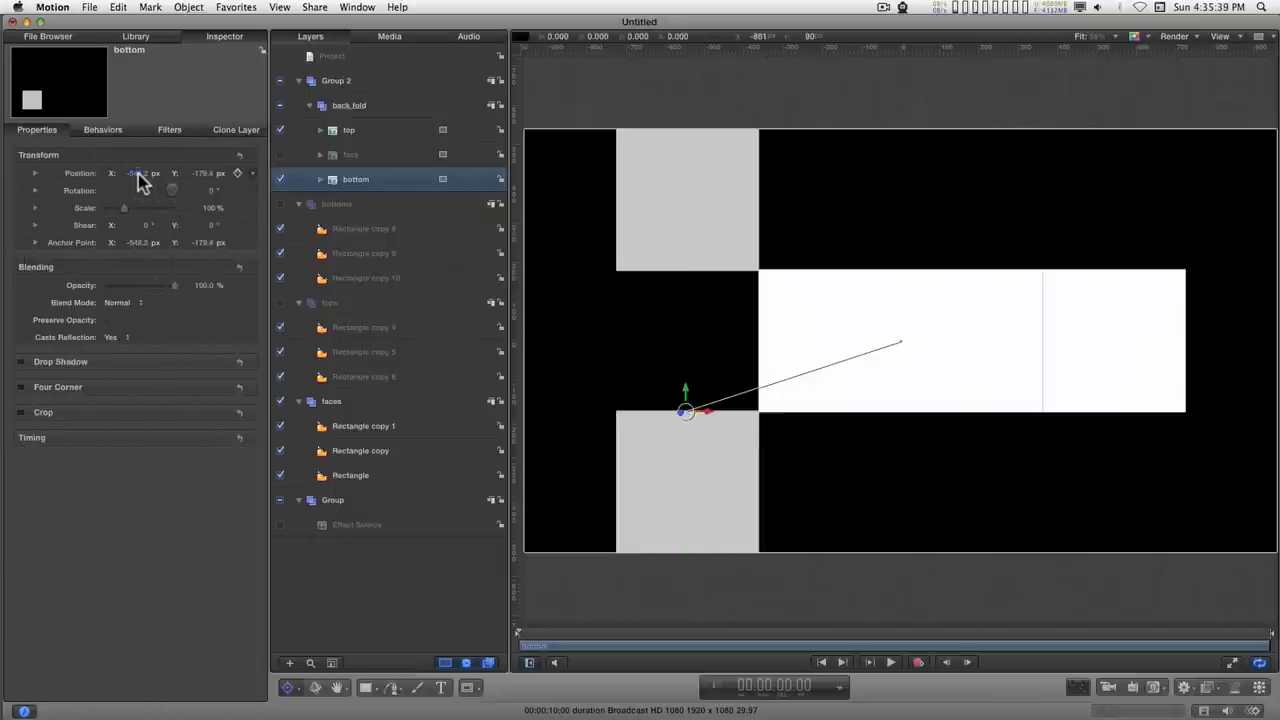
click(139, 175)
key(BackSpace)
text(-540)
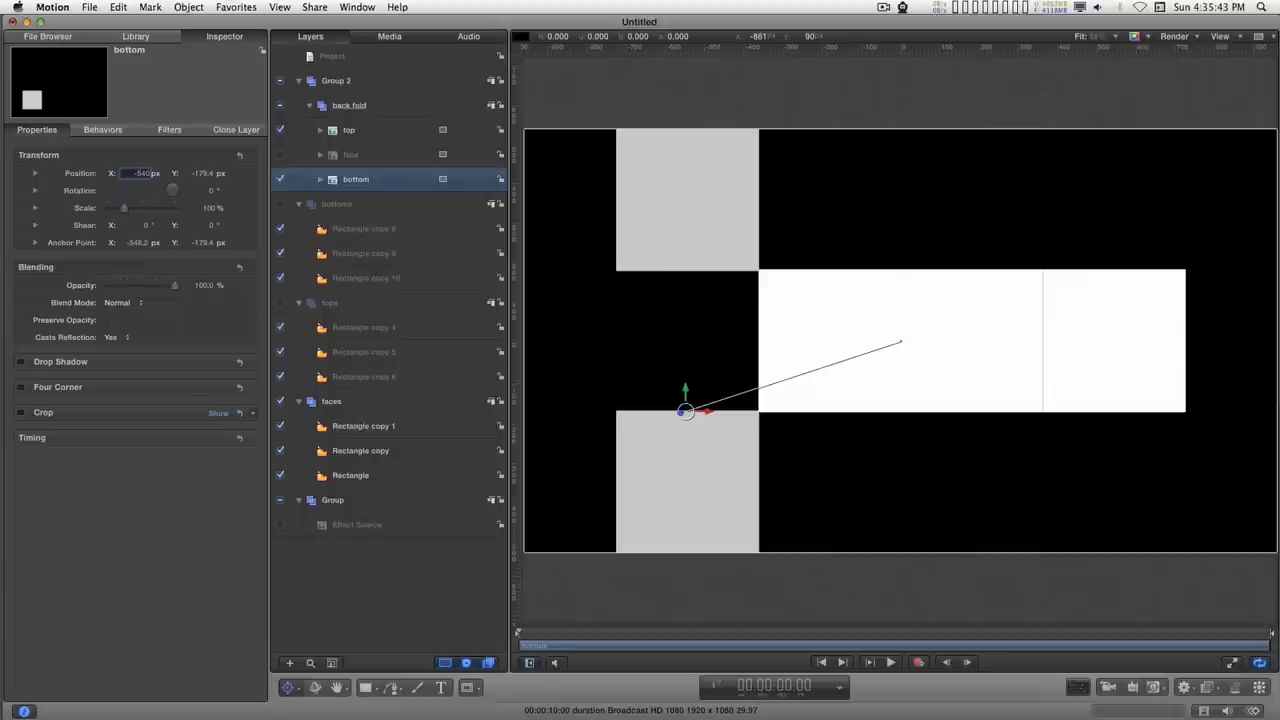
key(Tab)
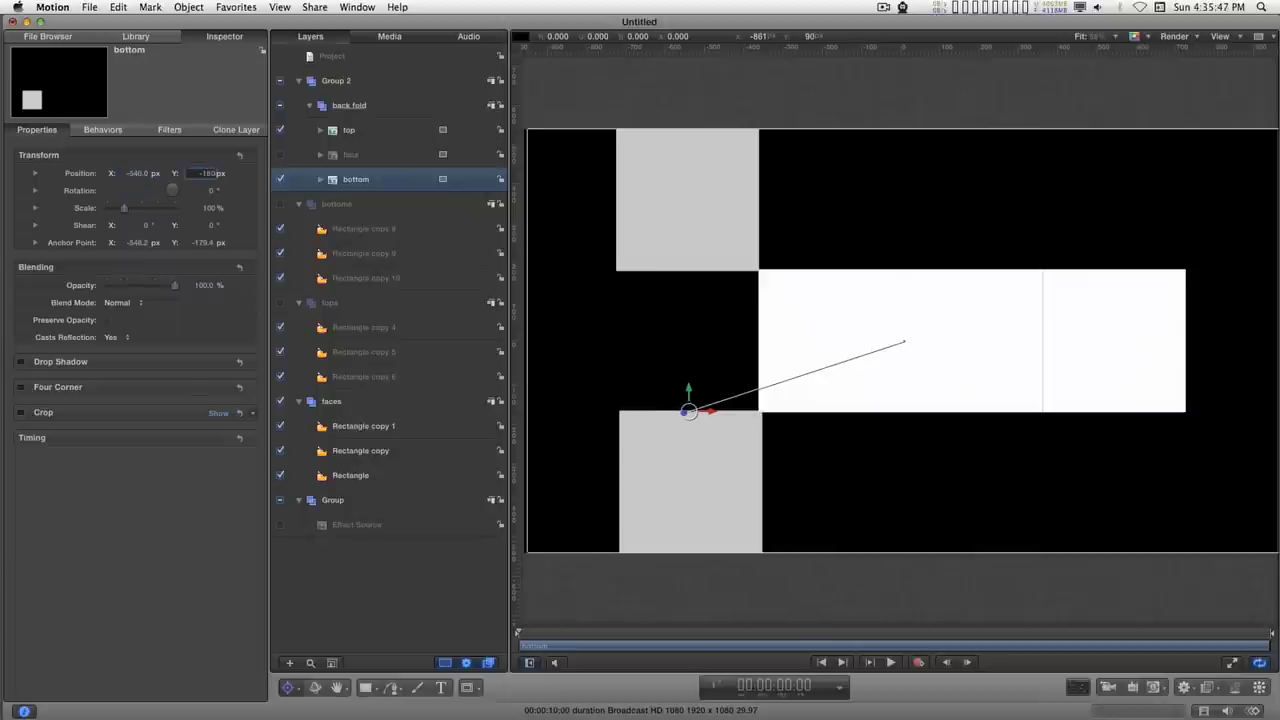
text(-180)
key(Return)
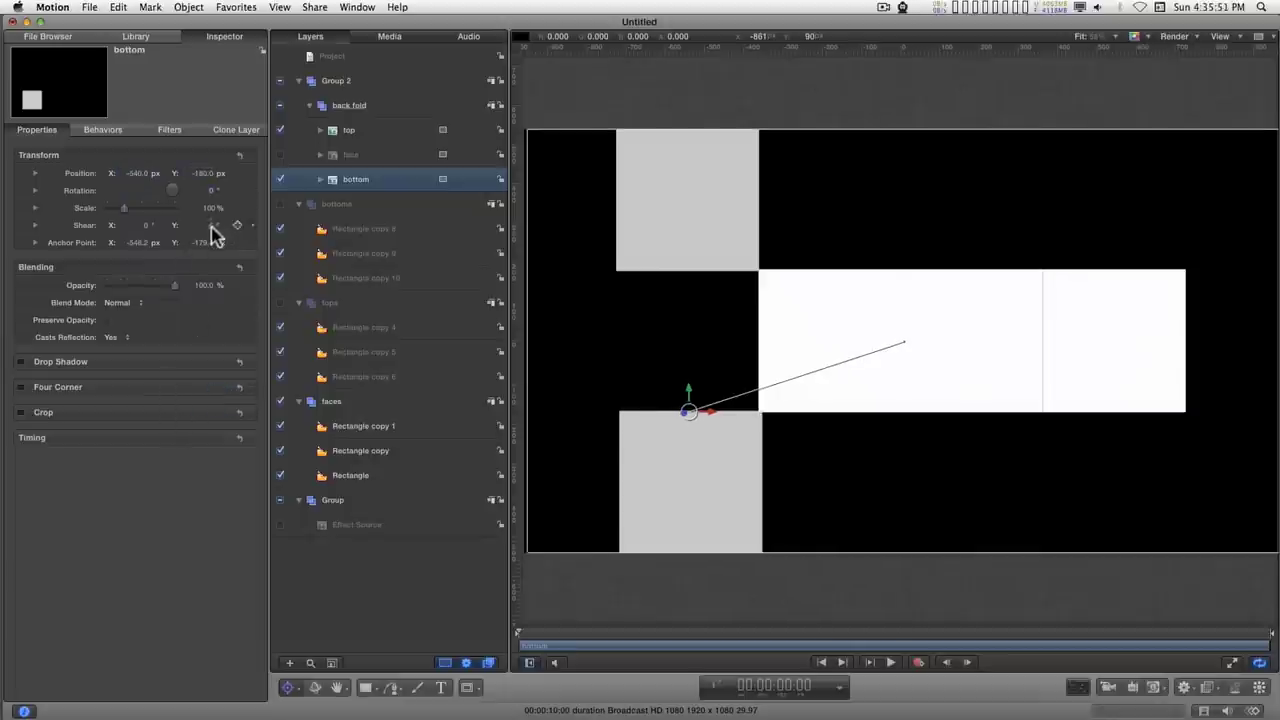
- Set bottom's Anchor Point to -540, -180, then expand Rotation and test-swing it on X
click(138, 243)
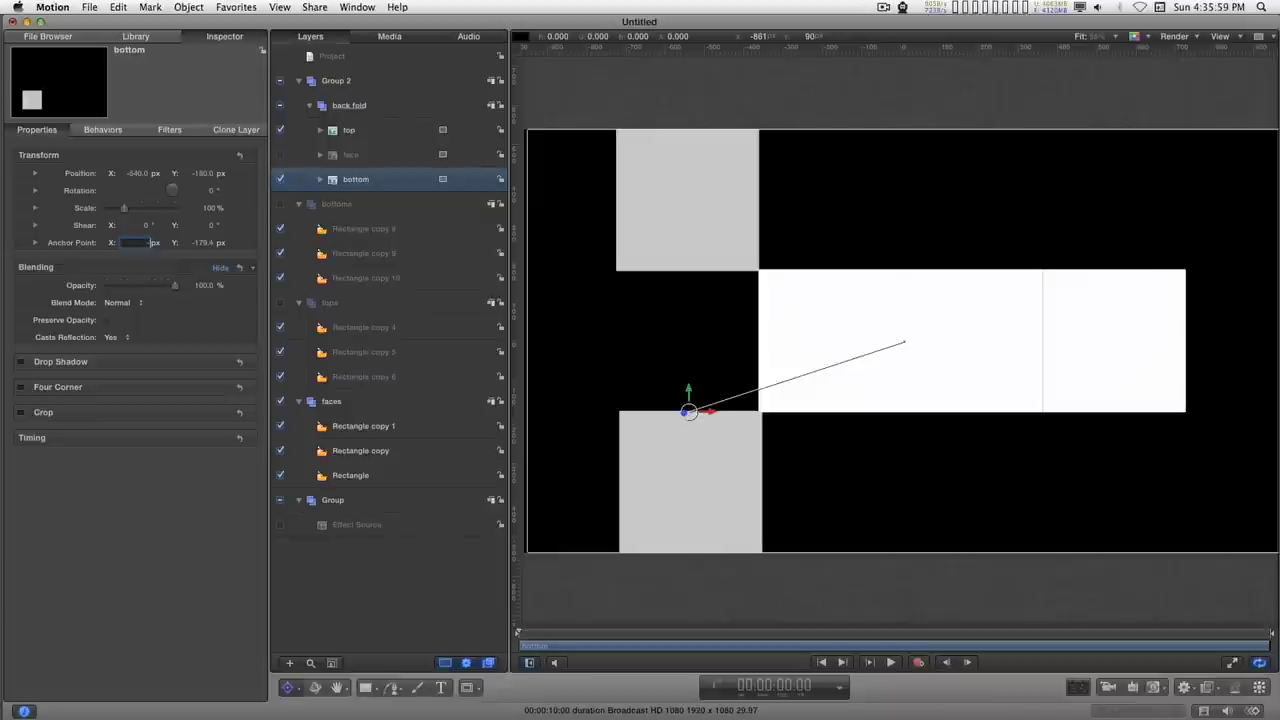
text(-540)
key(Tab)
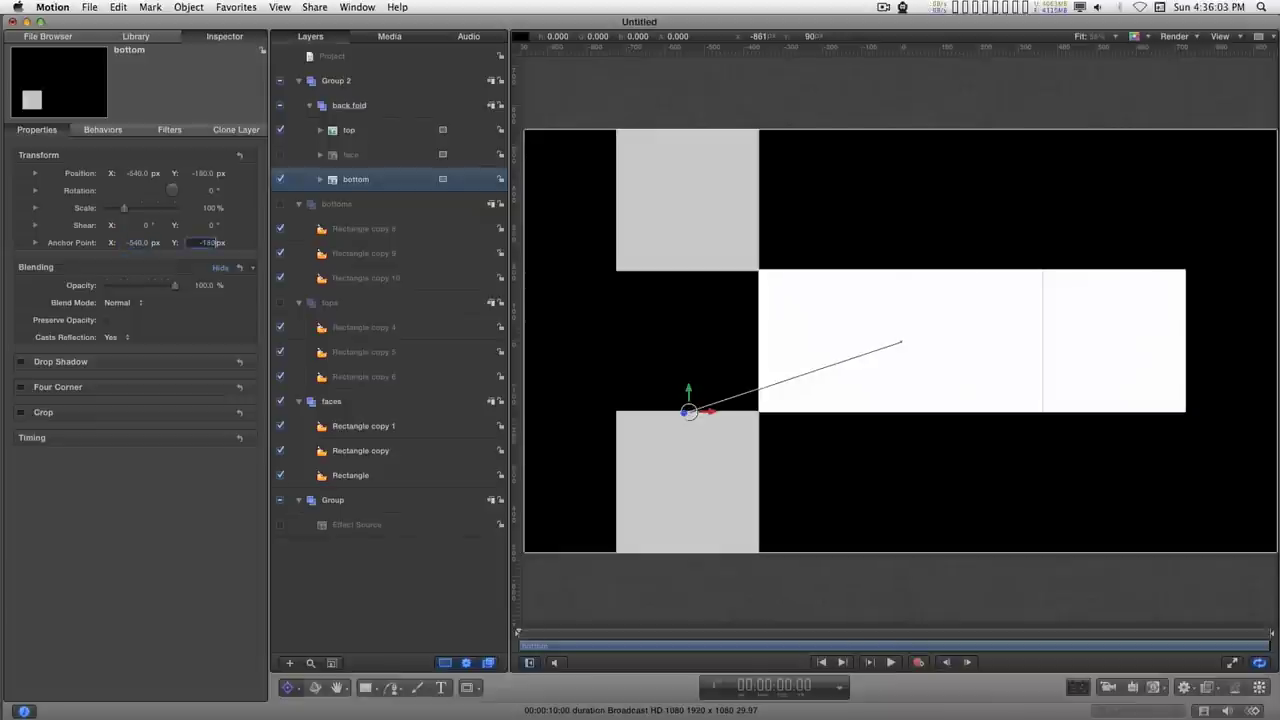
text(-180)
key(Return)
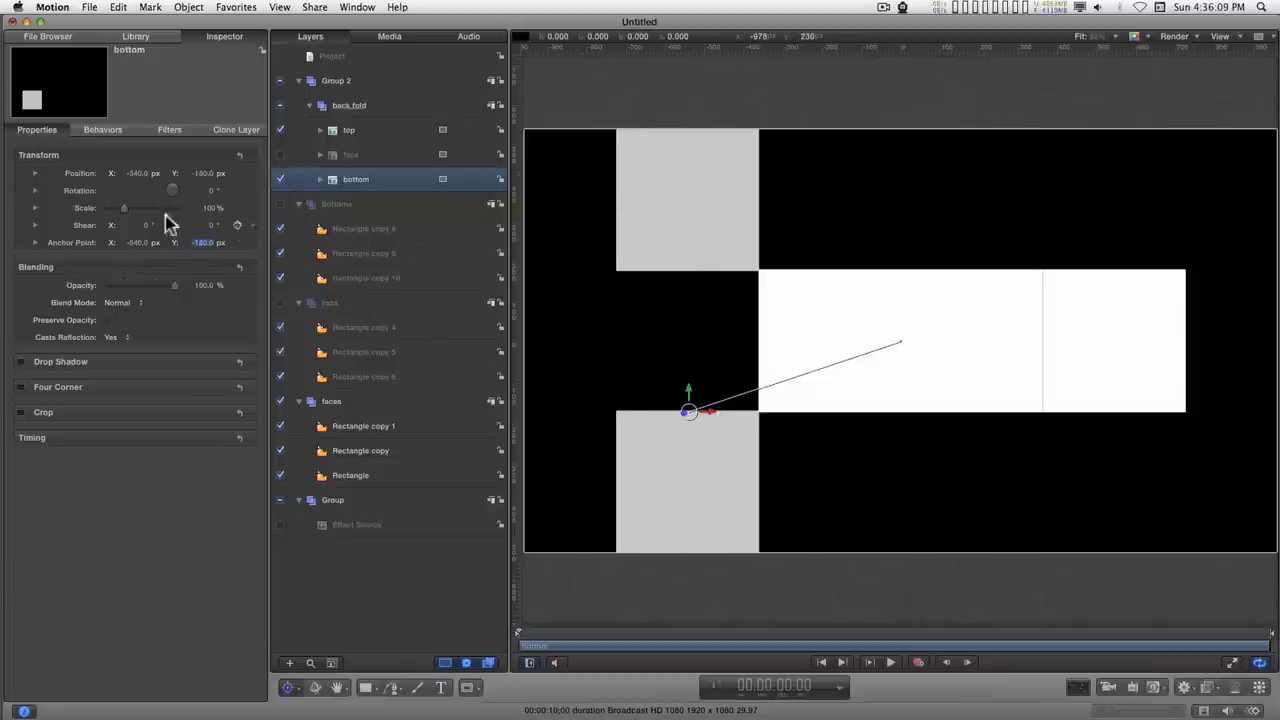
click(35, 190)
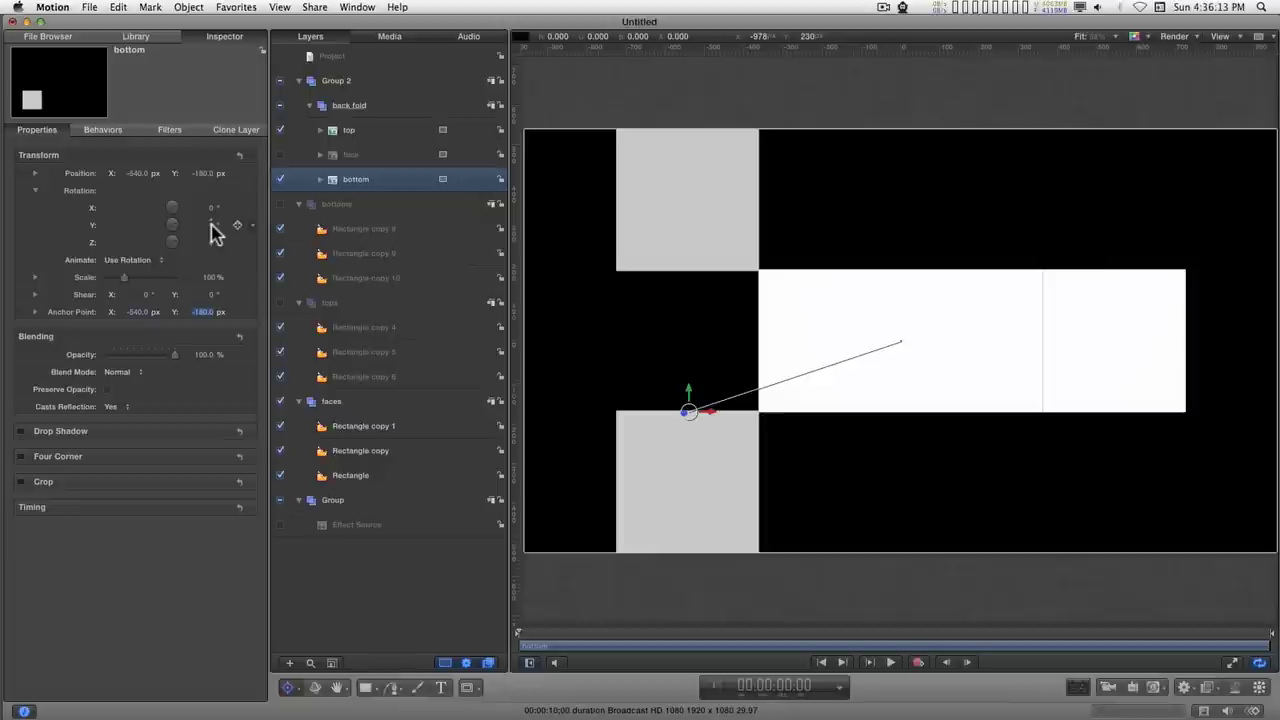
mouse_move(213, 215)
mouse_down()
mouse_move(150, 215)
mouse_move(205, 215)
mouse_up()
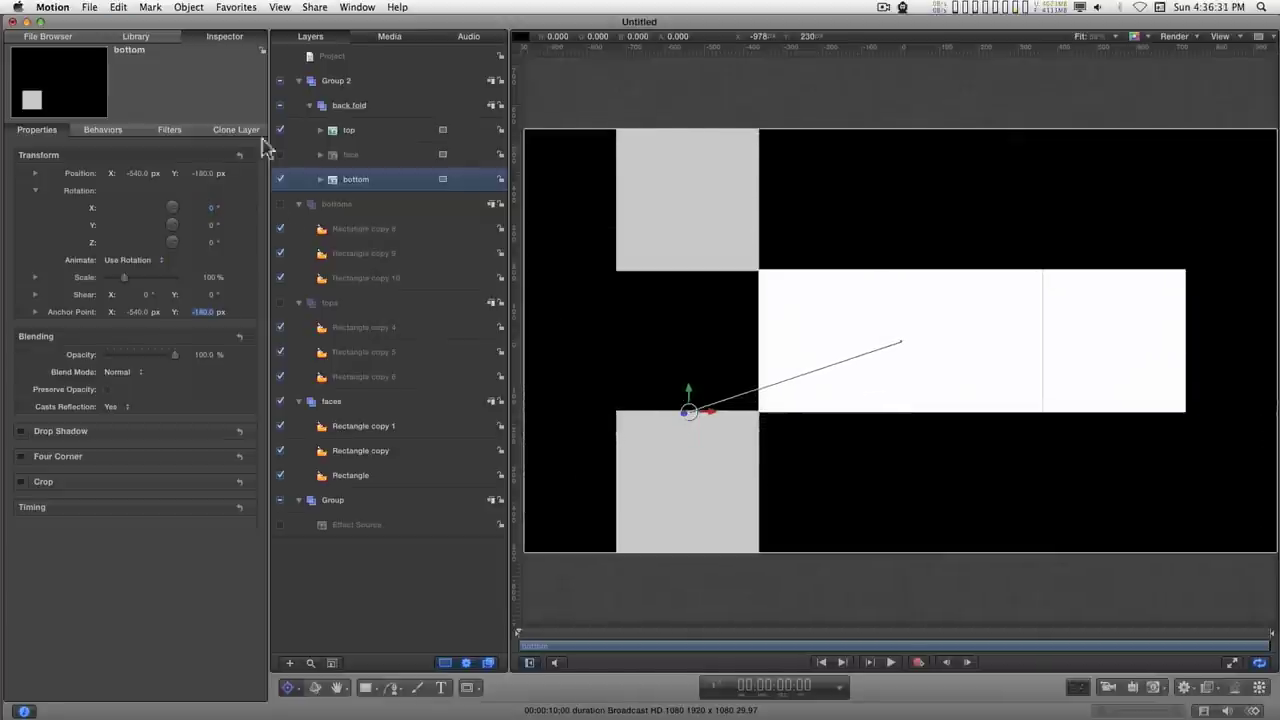
- Select the top layer and set its Position to -540, 180
click(352, 130)
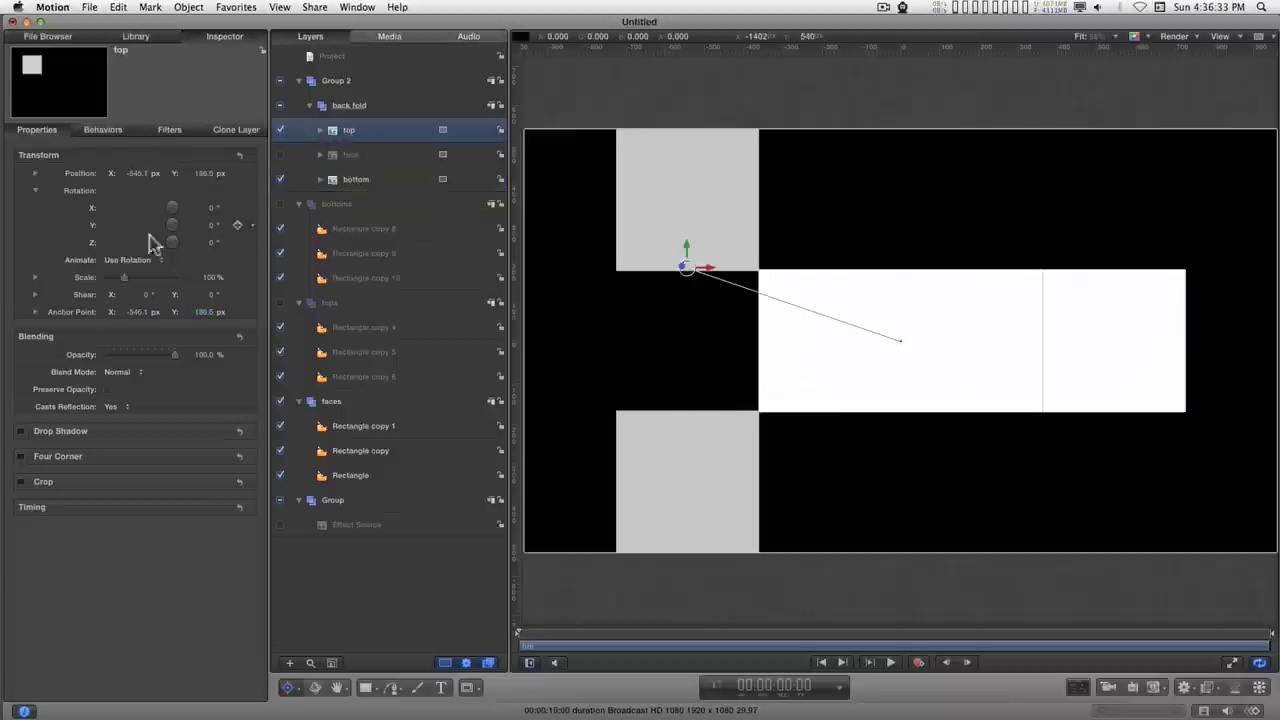
double_click(140, 173)
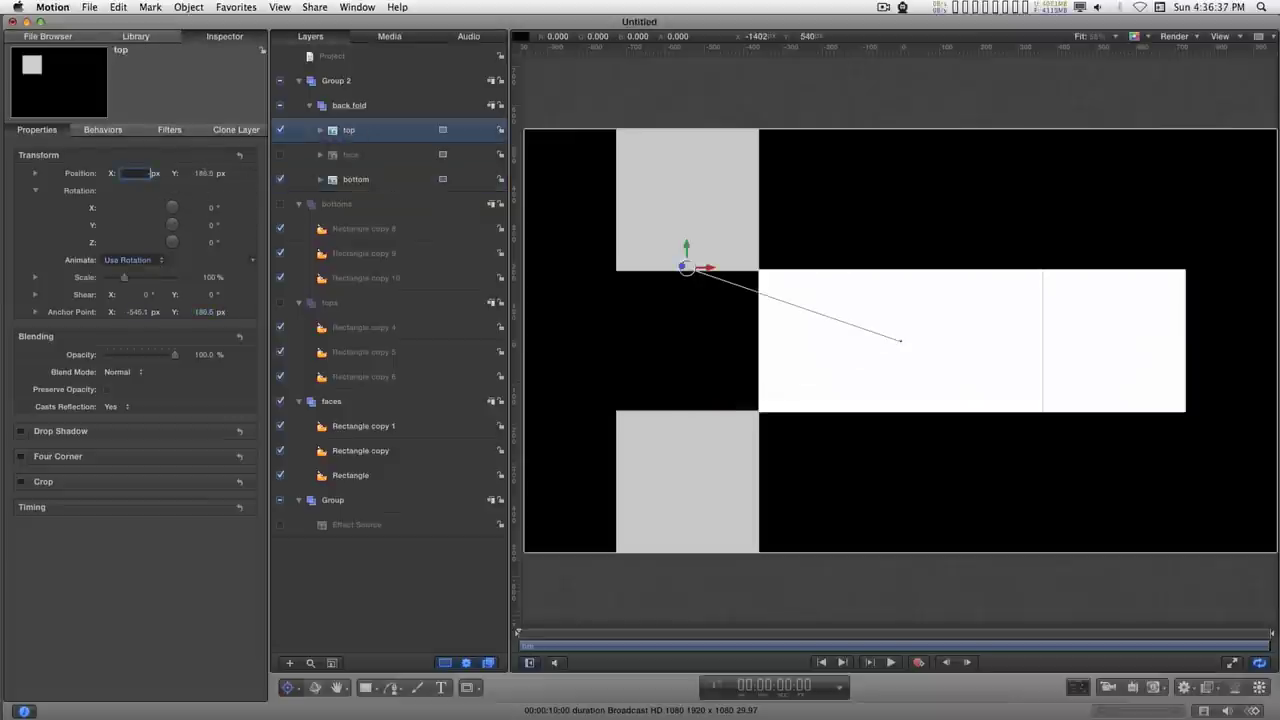
text(-540)
key(Tab)
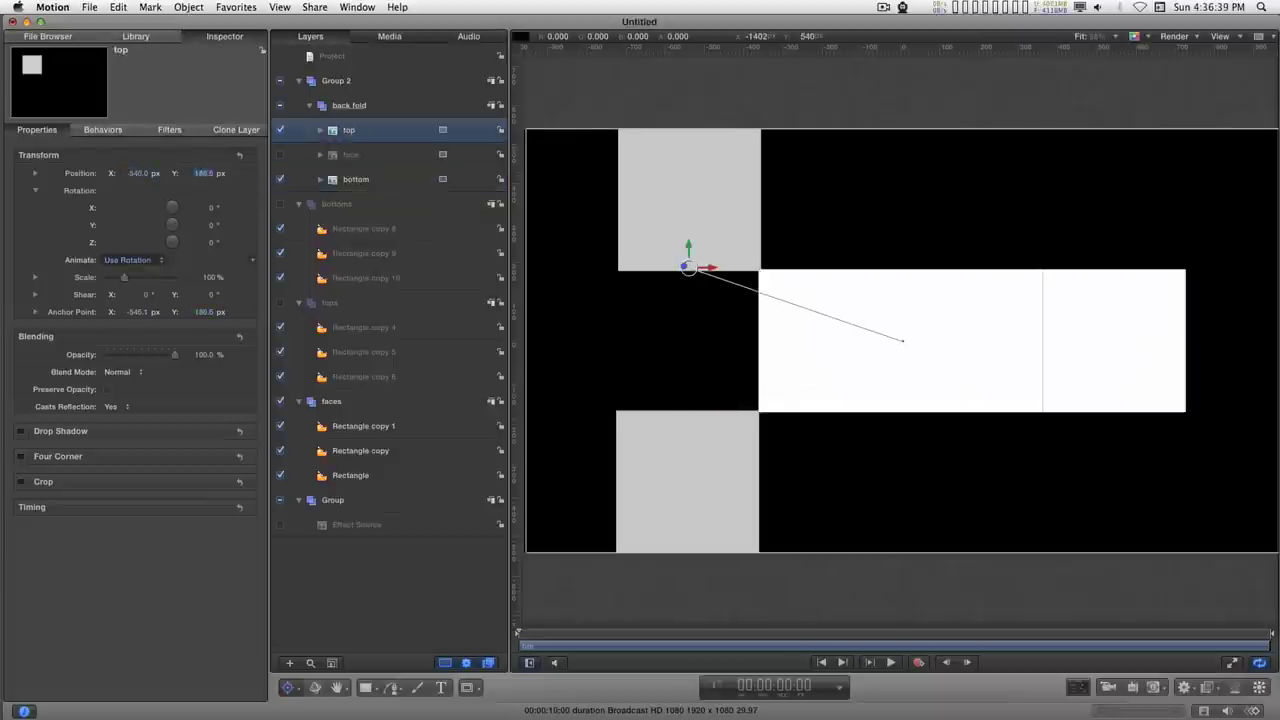
text(180)
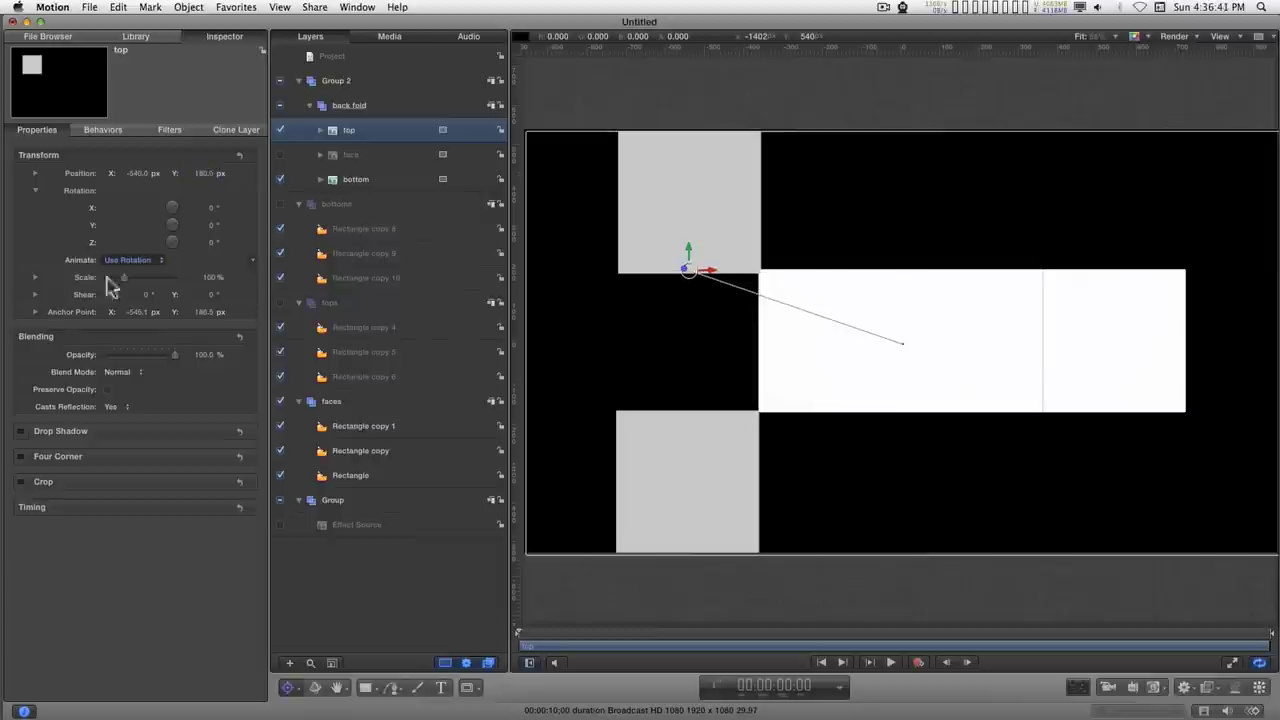
- Set the top layer's Anchor Point to -540, 180
double_click(140, 312)
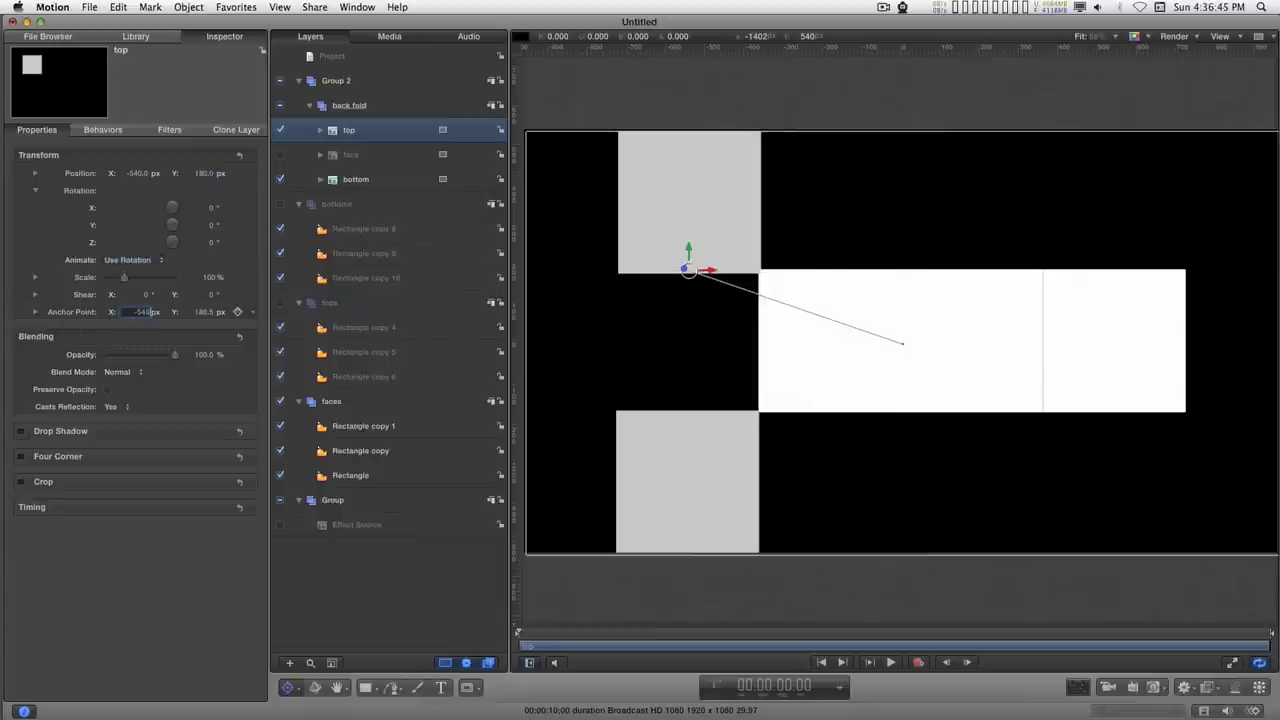
key(Tab)
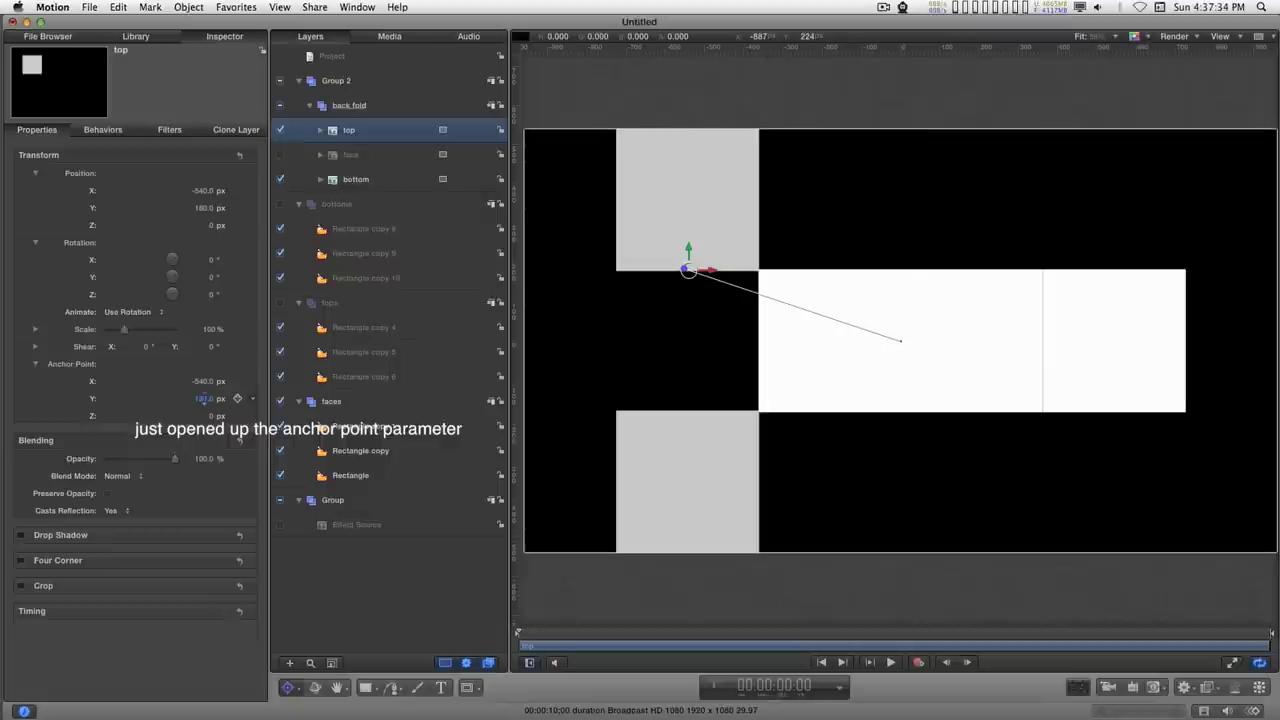
key(Return)
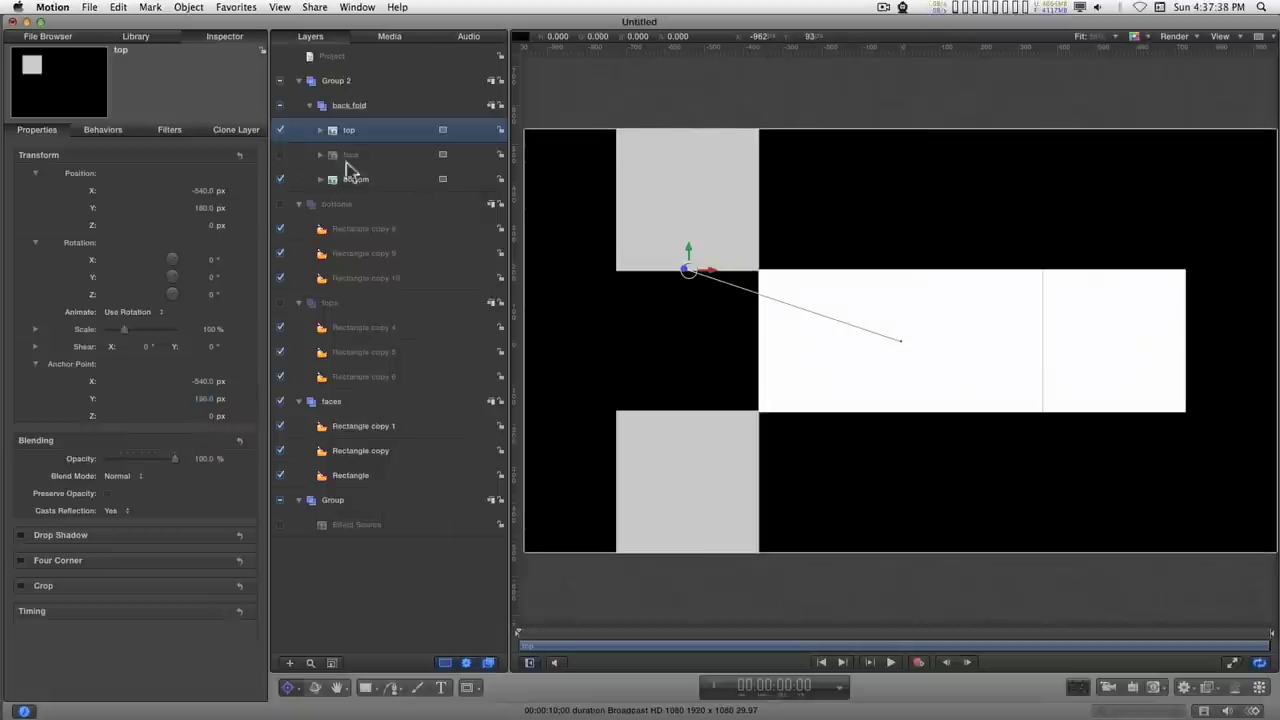
- Show face again, select back fold, and set its Position to X -360, Y 0
click(281, 155)
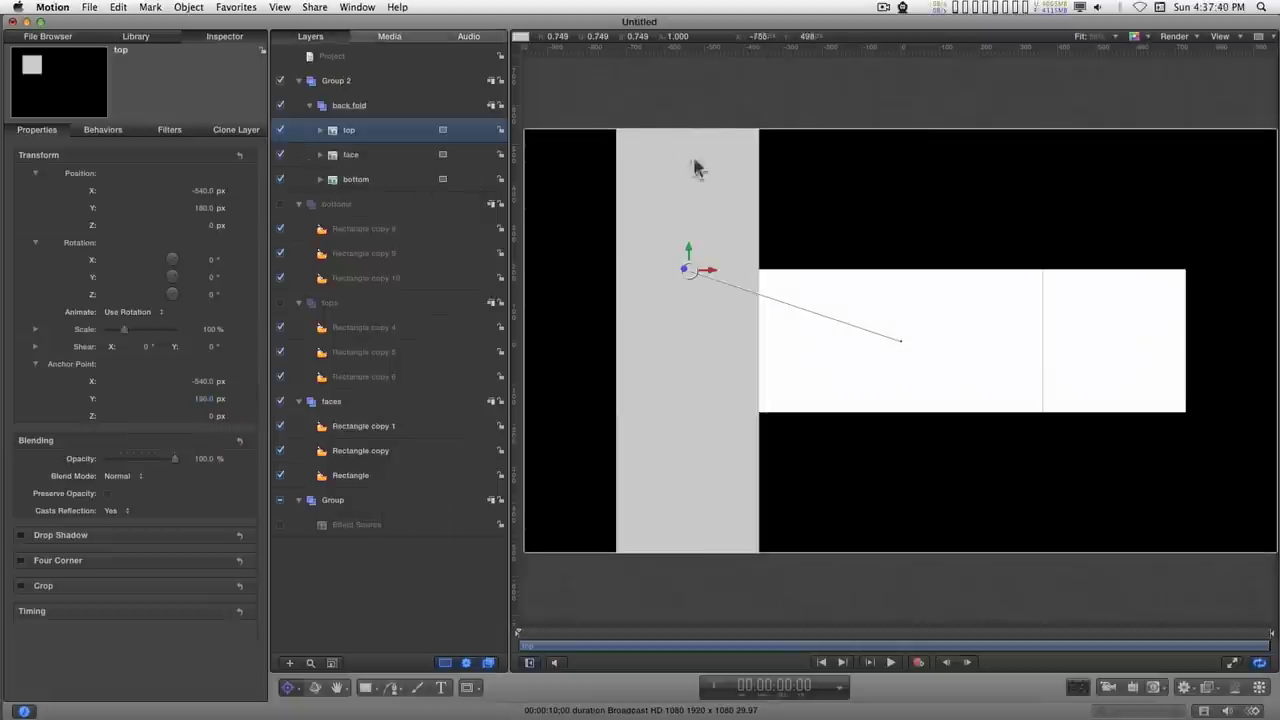
click(356, 105)
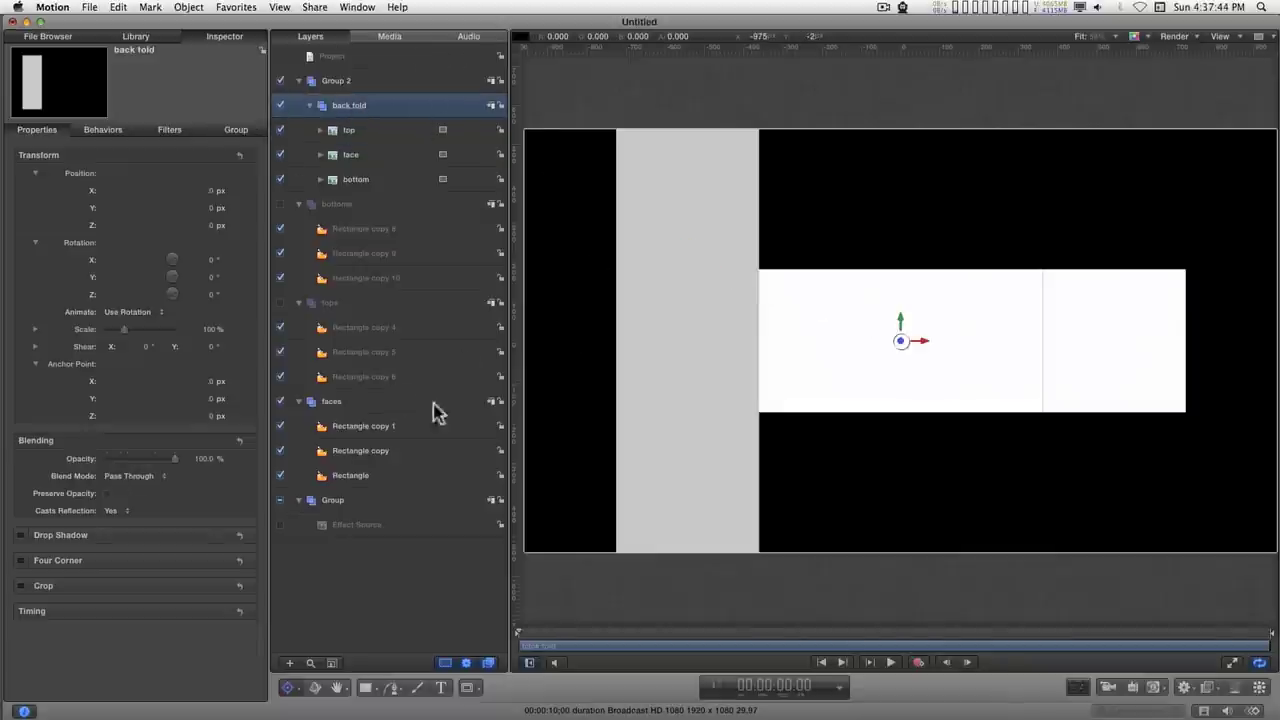
drag(903, 350, 766, 353)
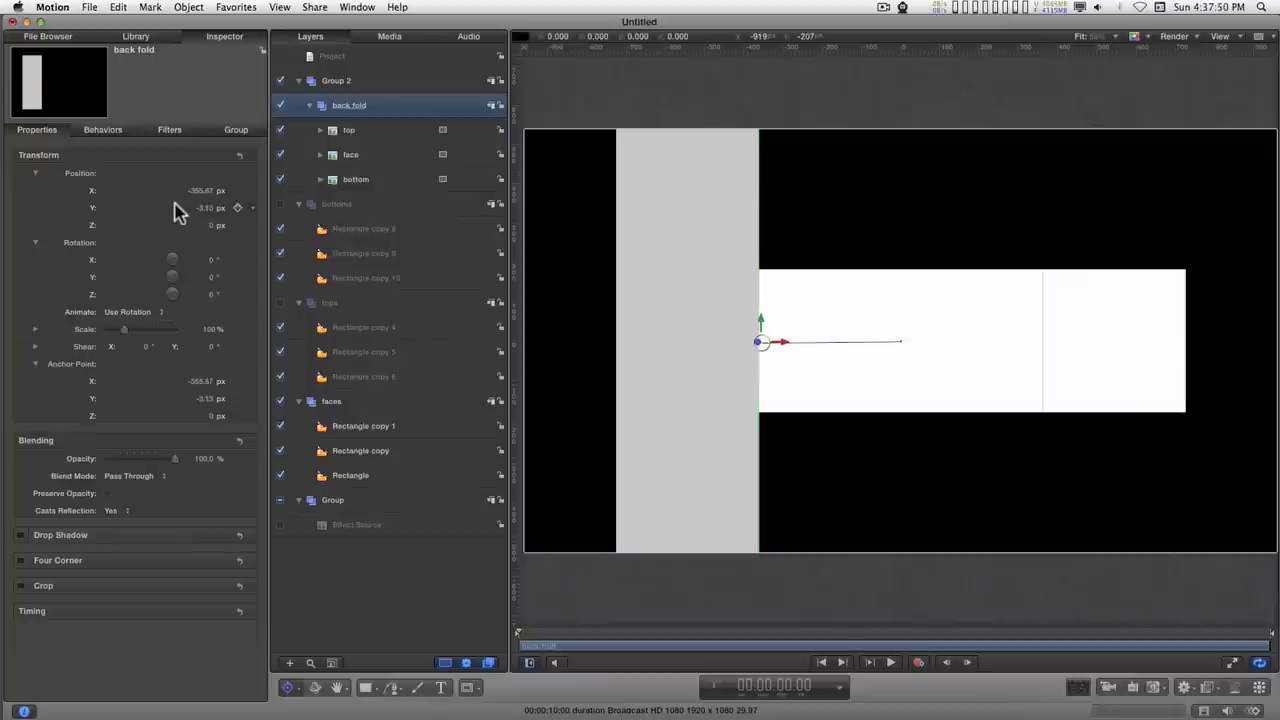
click(201, 190)
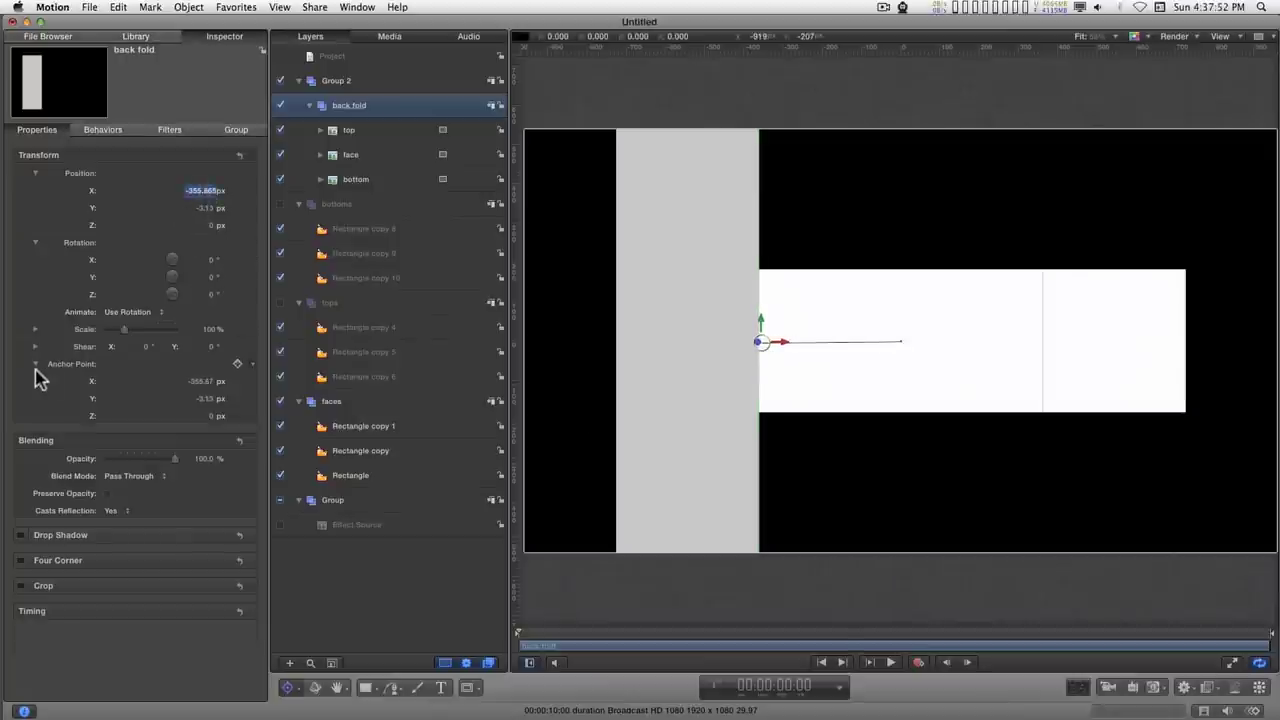
text(-360)
key(Tab)
text(0)
- Set back fold's Anchor Point to -360, 0, test its Y hinge, and collapse it
click(200, 381)
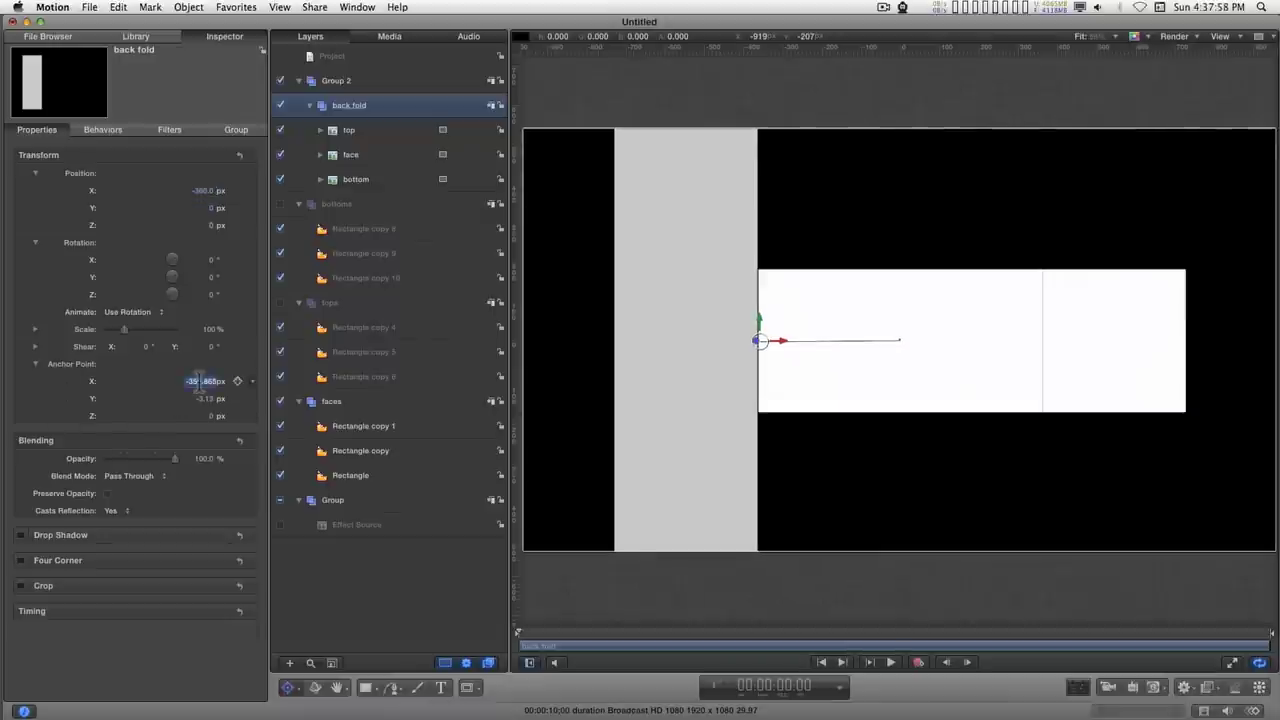
text(-360)
key(Tab)
text(0)
key(Return)
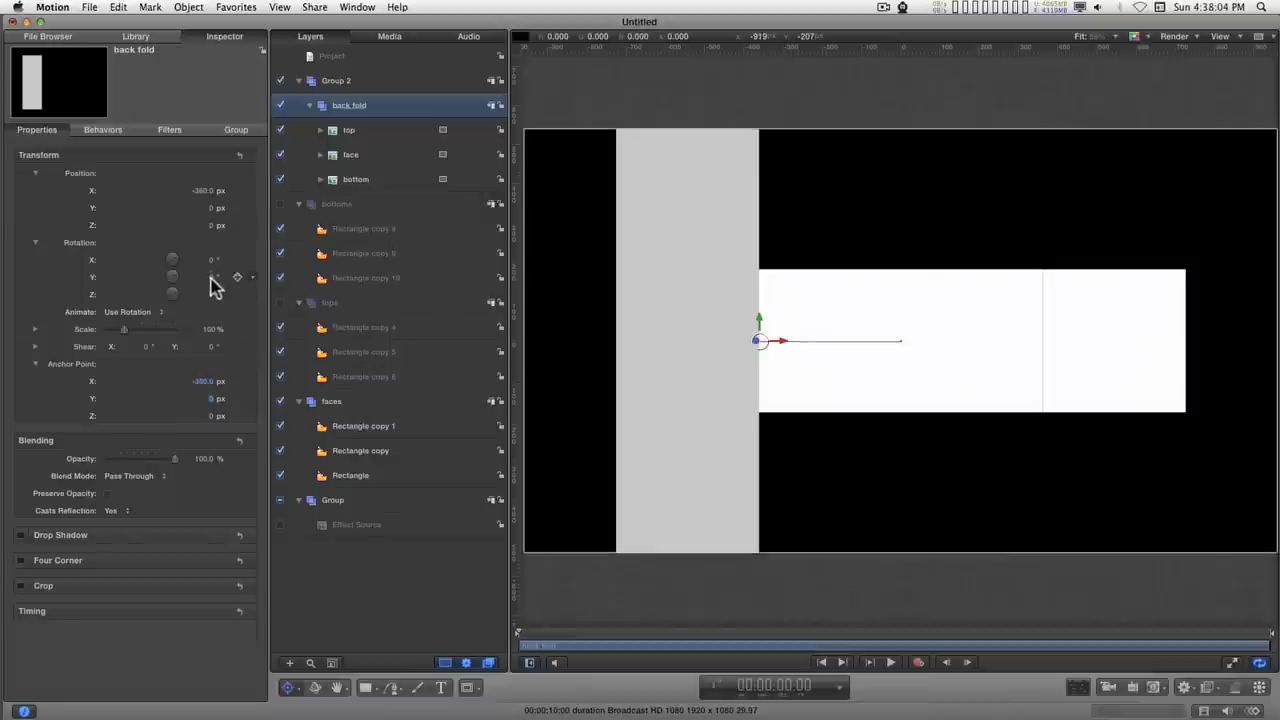
mouse_move(212, 285)
mouse_down()
mouse_move(170, 285)
mouse_move(228, 277)
mouse_up()
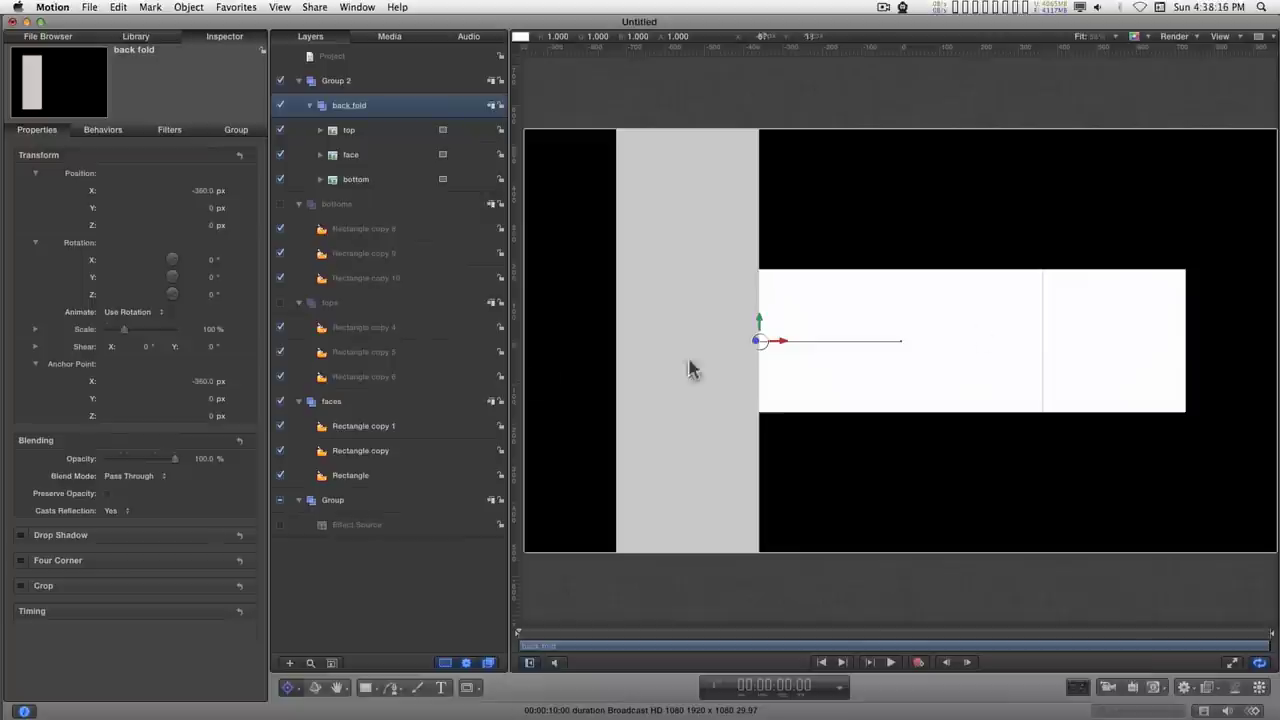
click(310, 106)
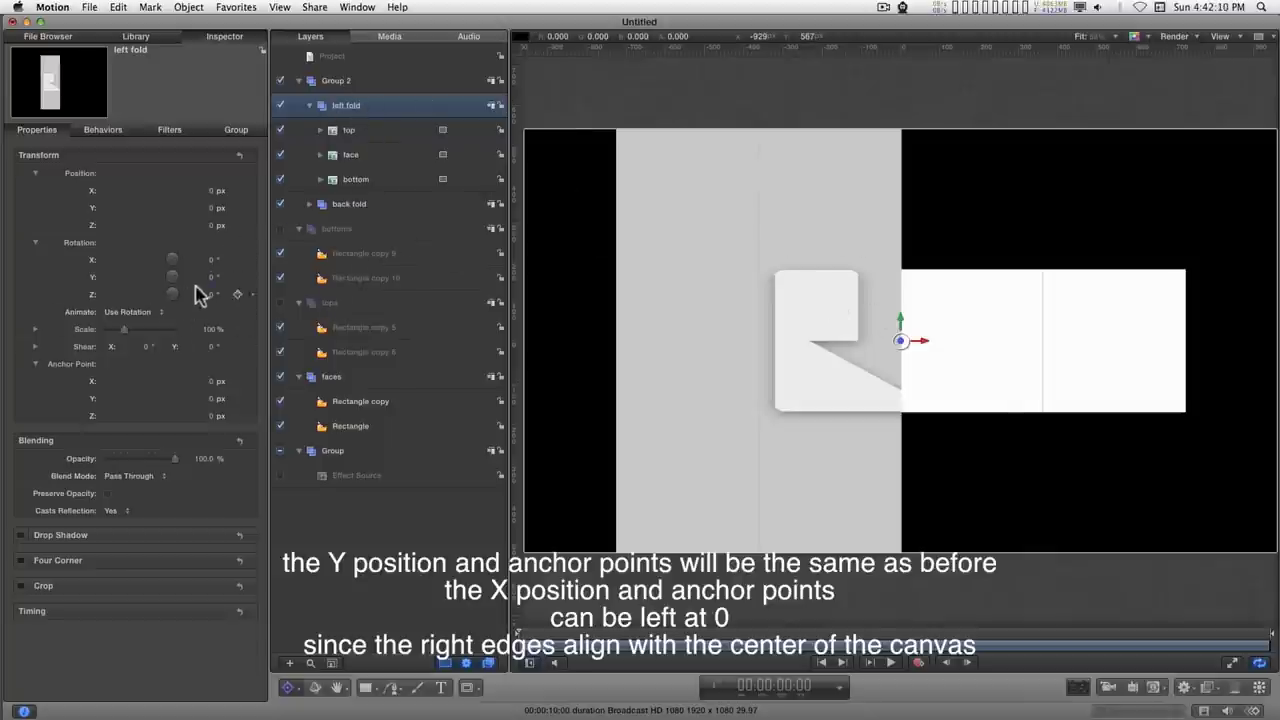
- Test-swing left fold on Y, reset its Y rotation to 0°, and collapse the group
drag(209, 280, 205, 277)
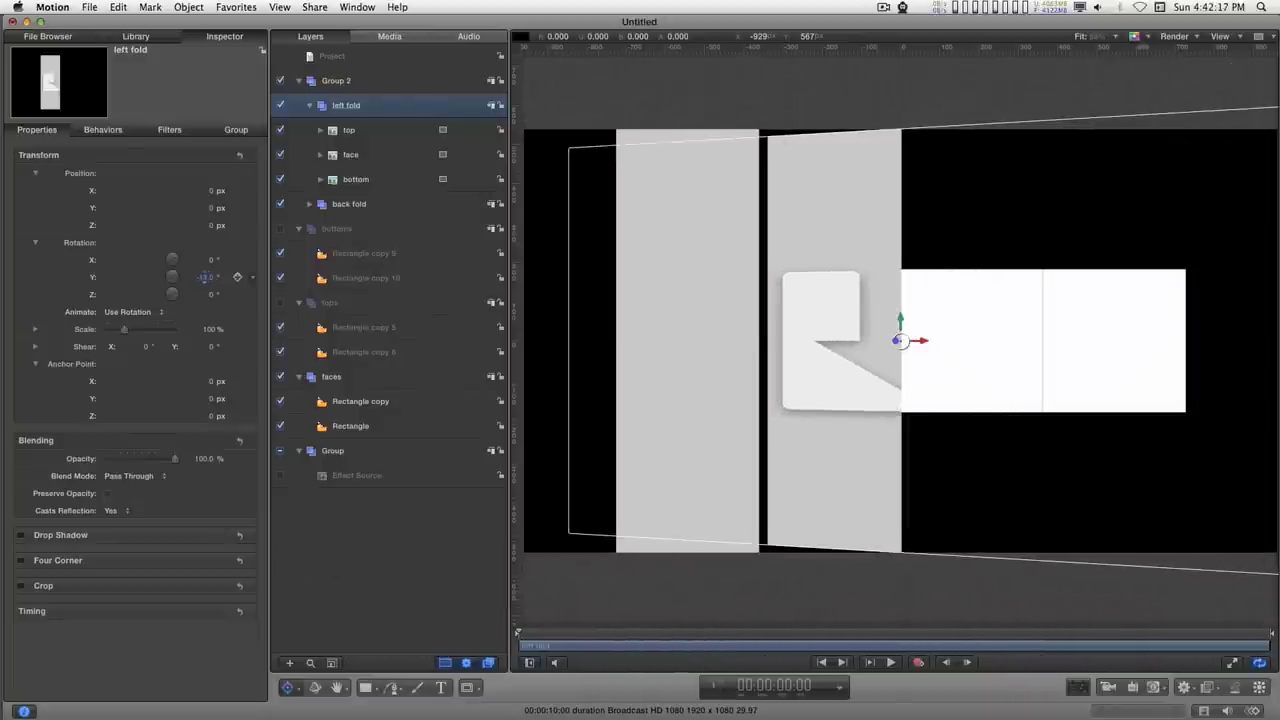
click(207, 279)
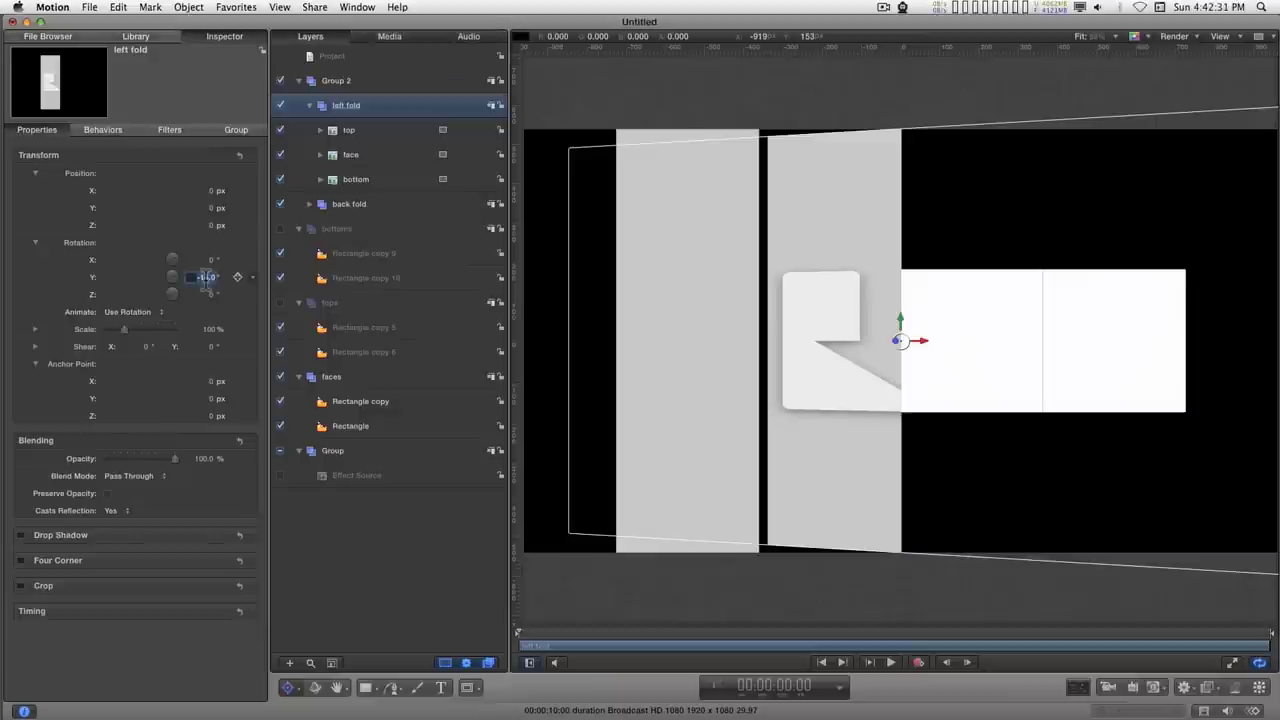
key(Return)
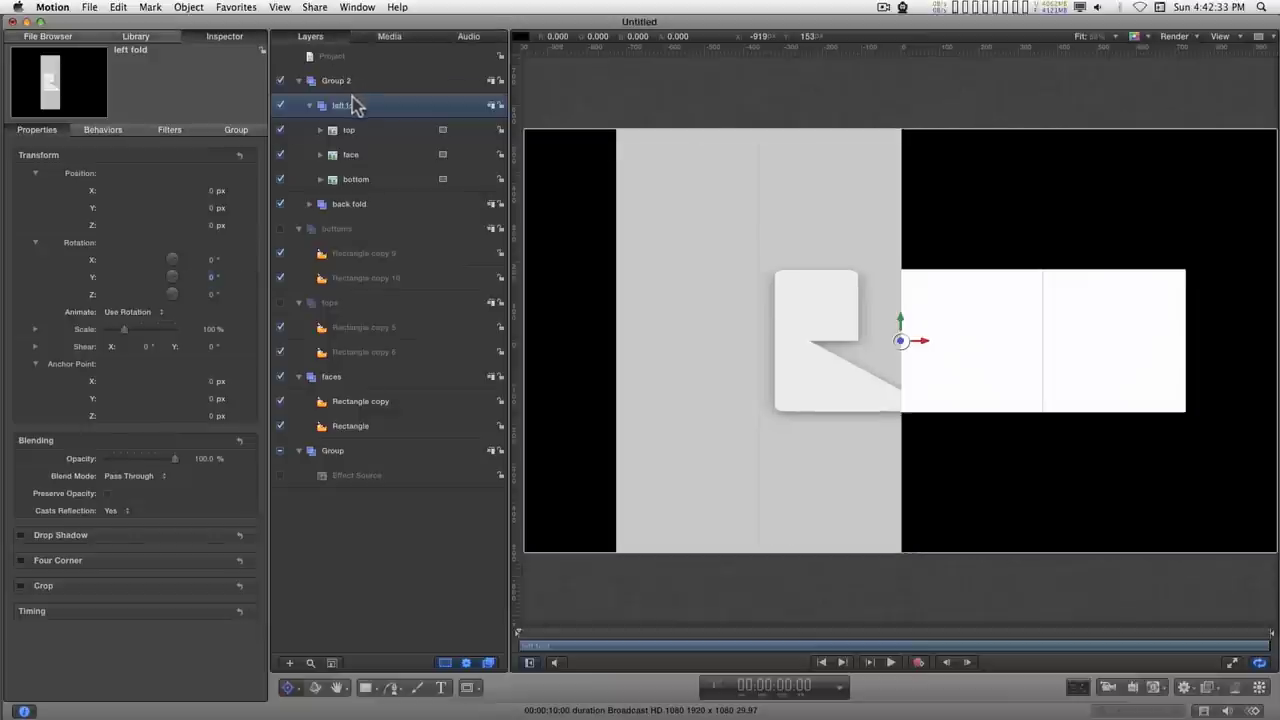
click(312, 107)
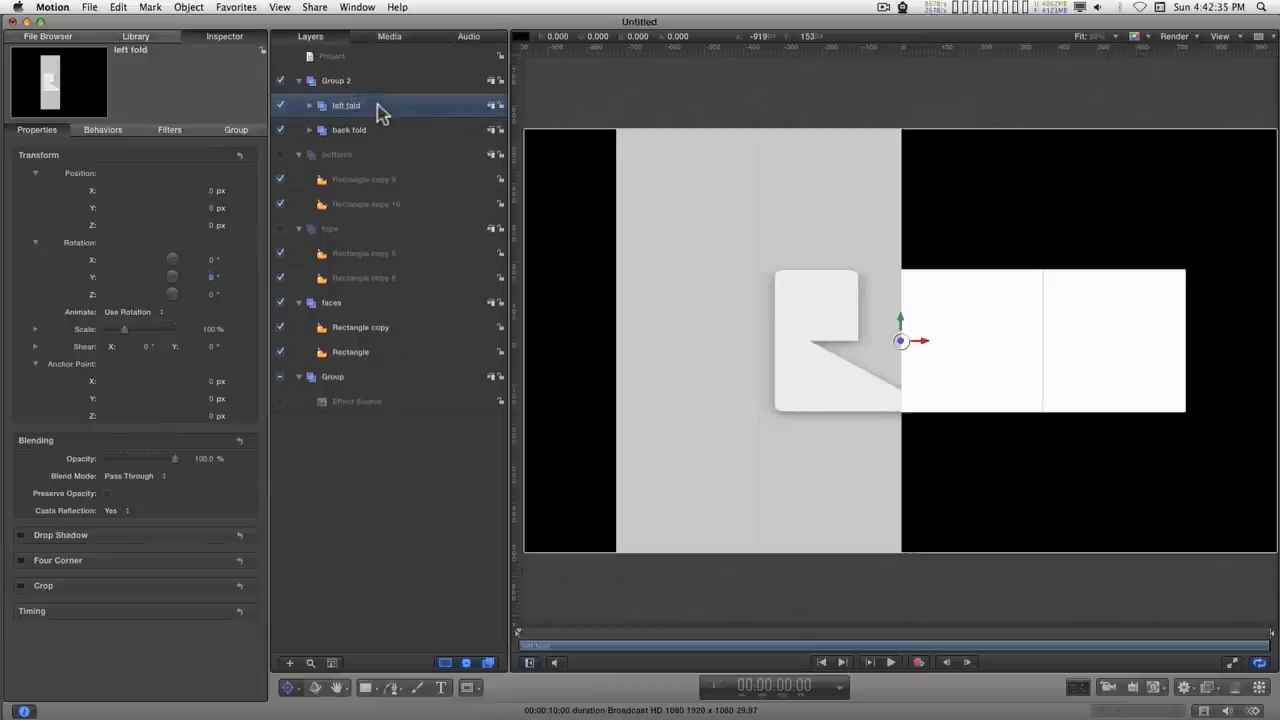
- Group left fold and back fold as 'left and back fold' and turn it to -19.6° on Y
shift+click(360, 131)
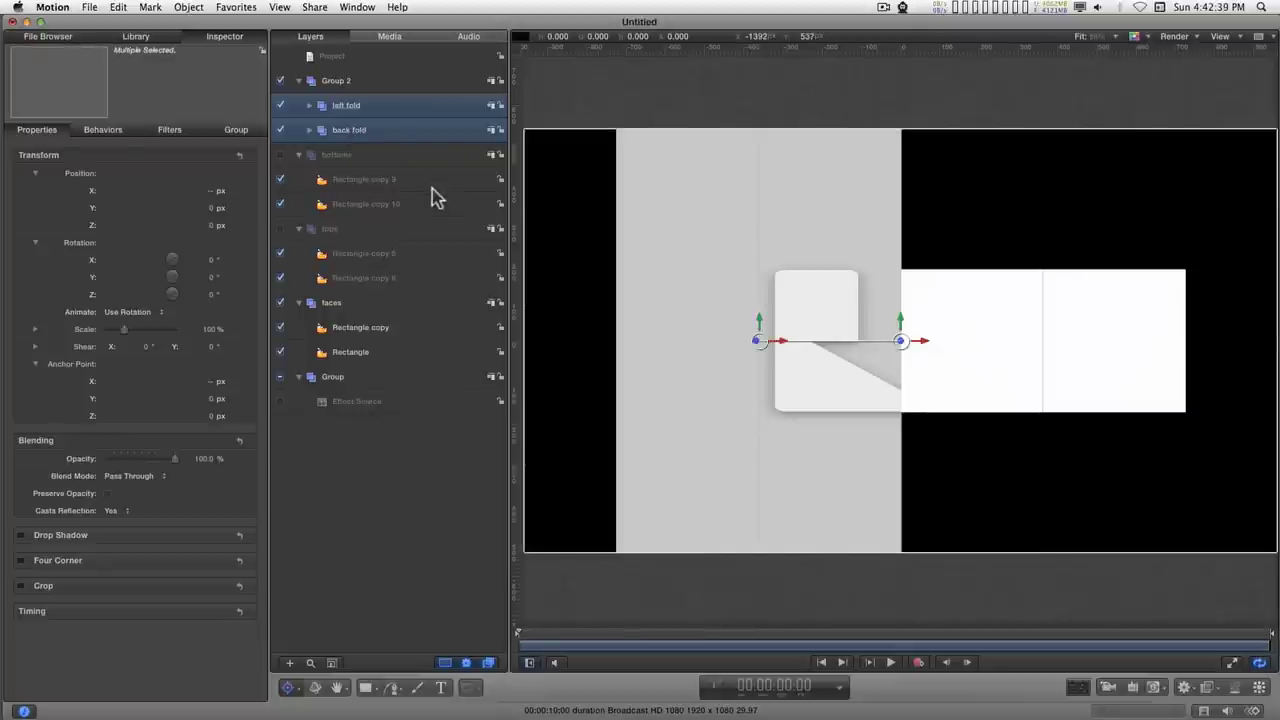
key(super+shift+g)
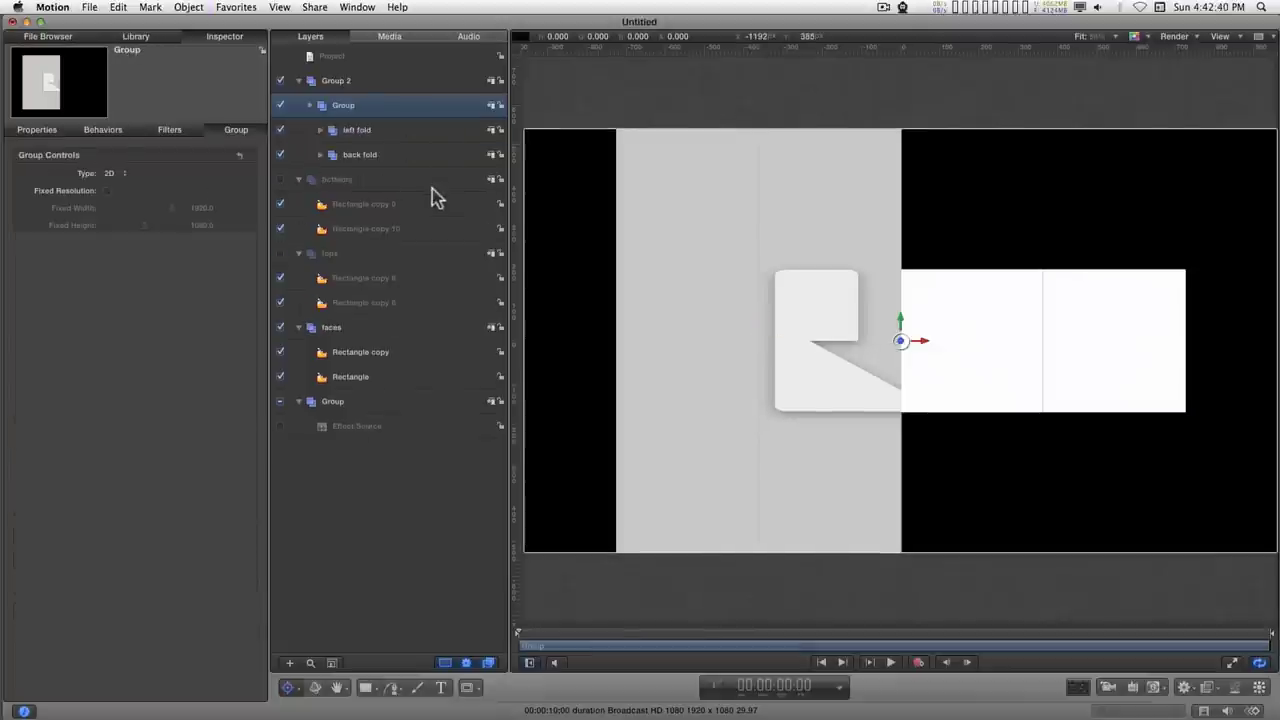
double_click(349, 105)
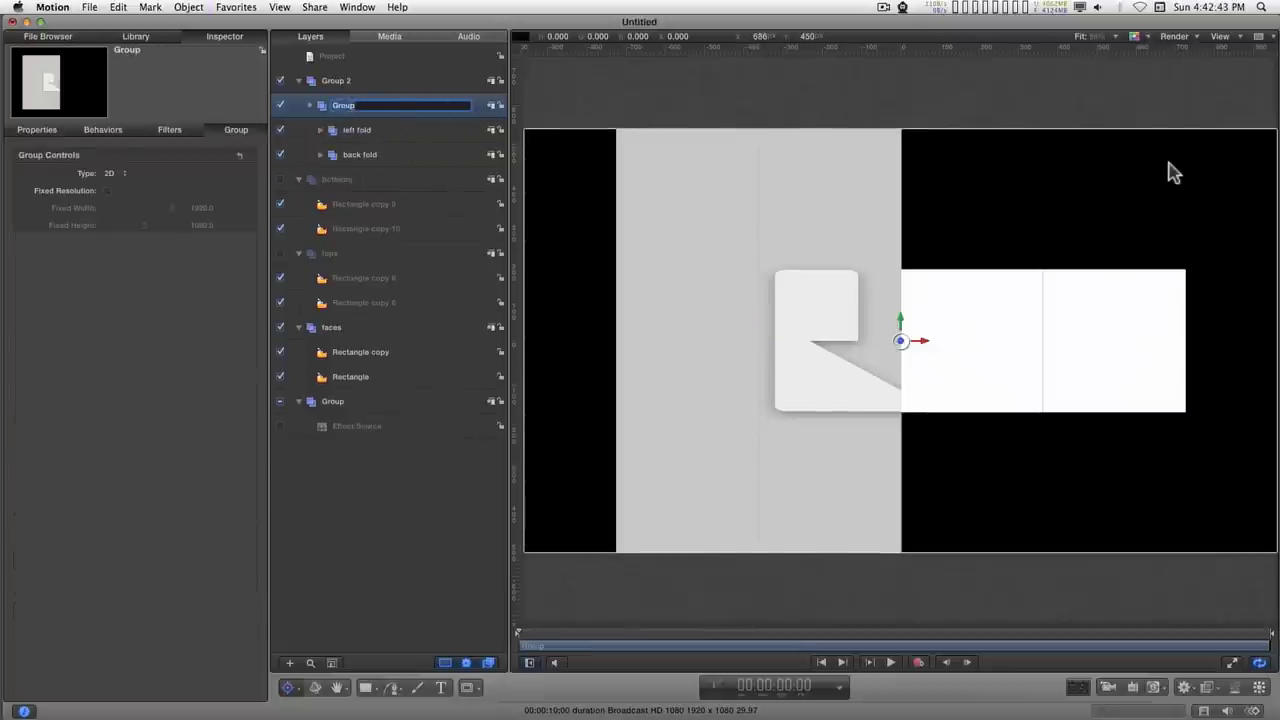
key(BackSpace)
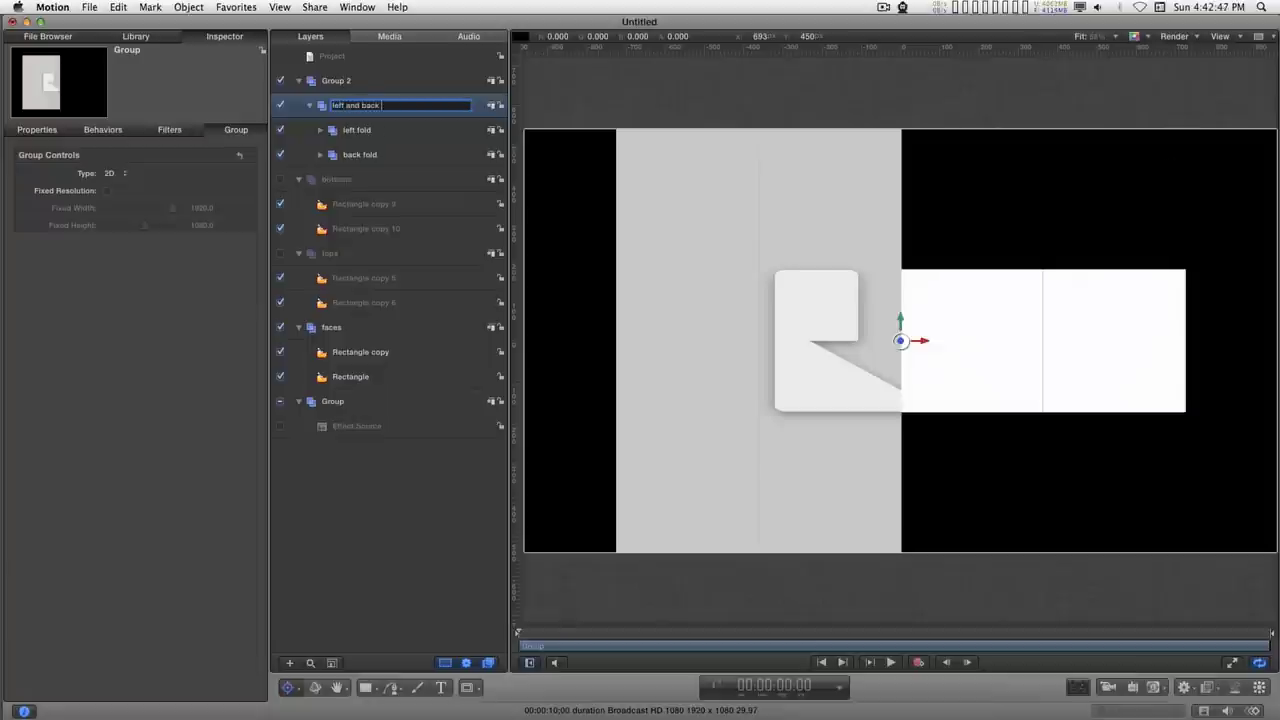
key(Return)
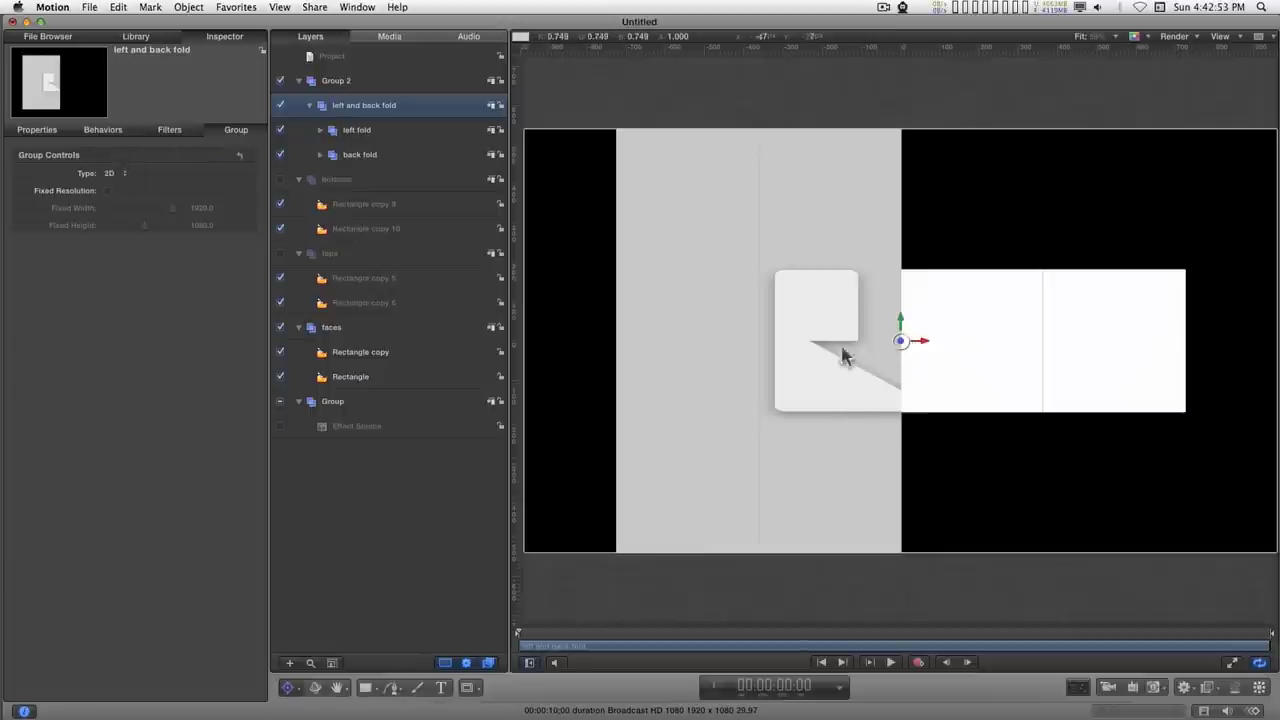
click(40, 129)
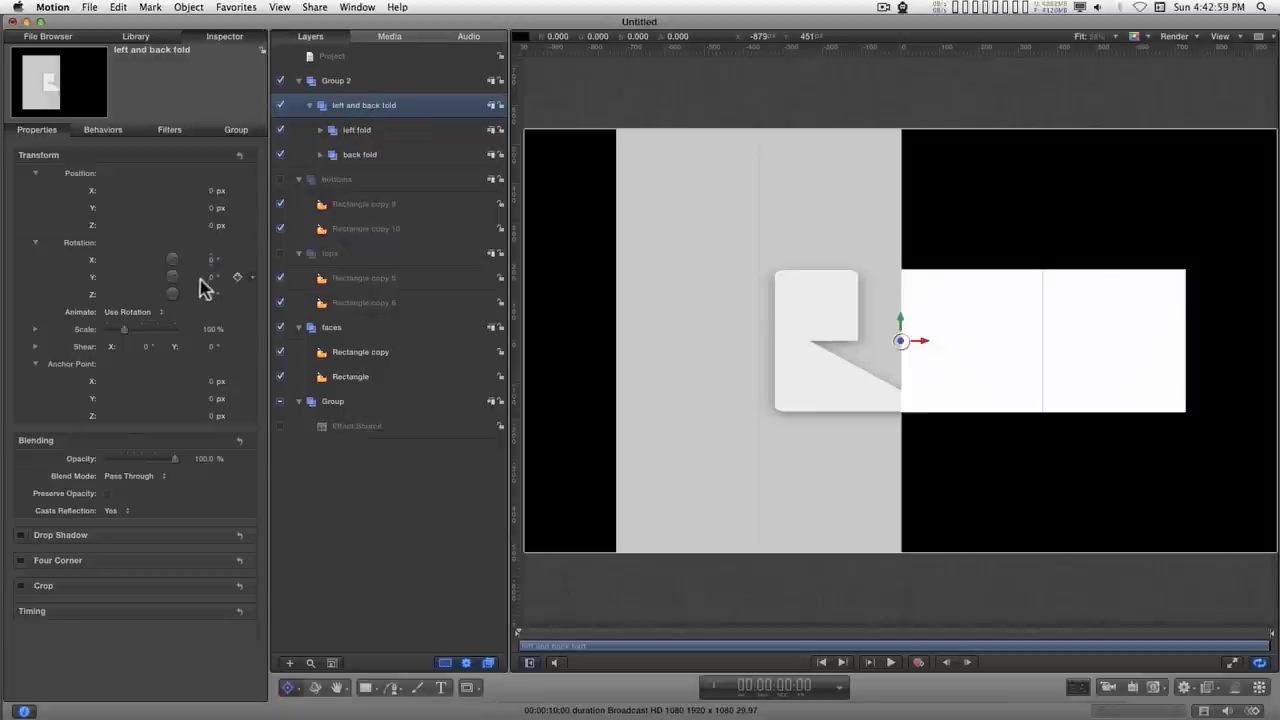
drag(213, 285, 130, 285)
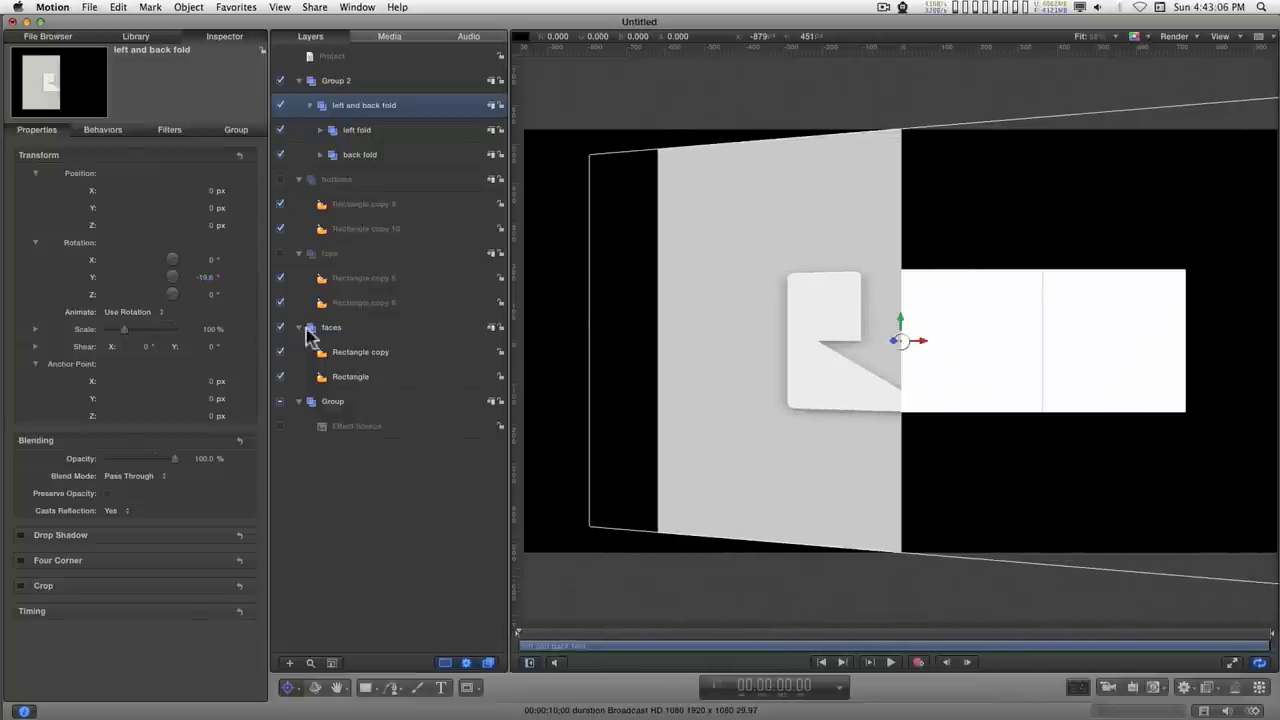
- Test-rotate back fold, then the whole left and back fold group, on Y
click(366, 158)
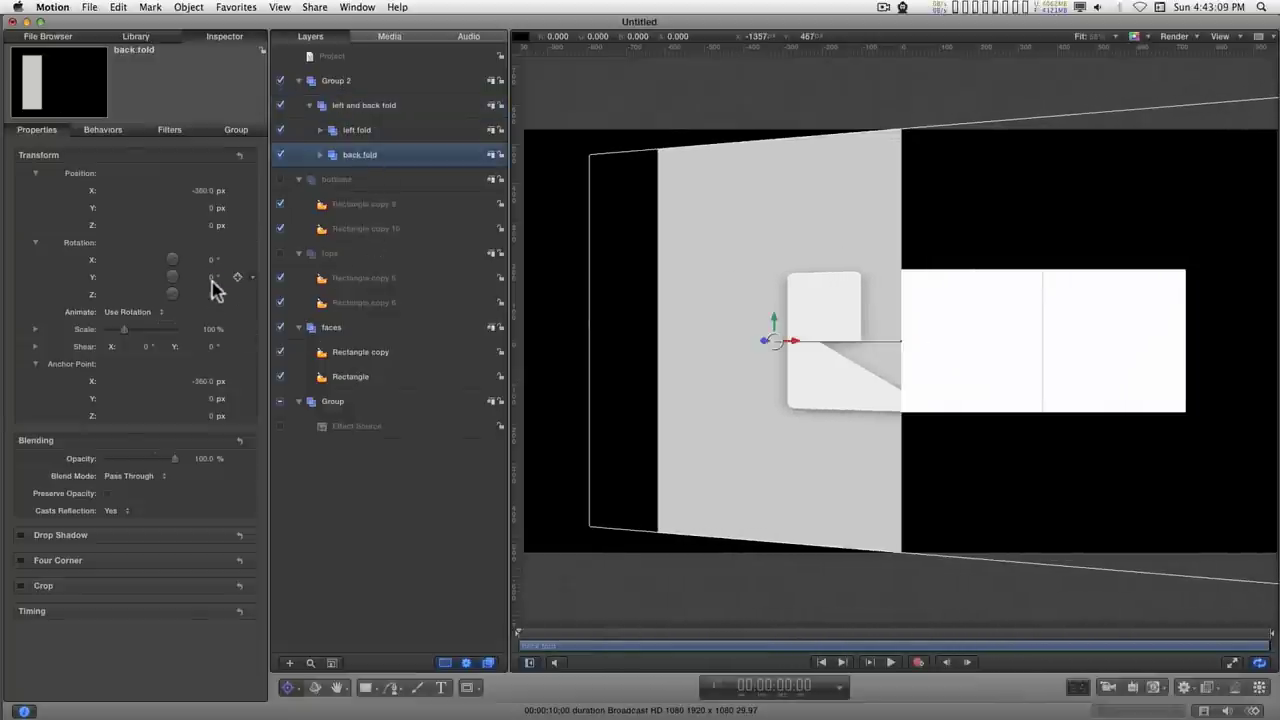
drag(215, 287, 196, 277)
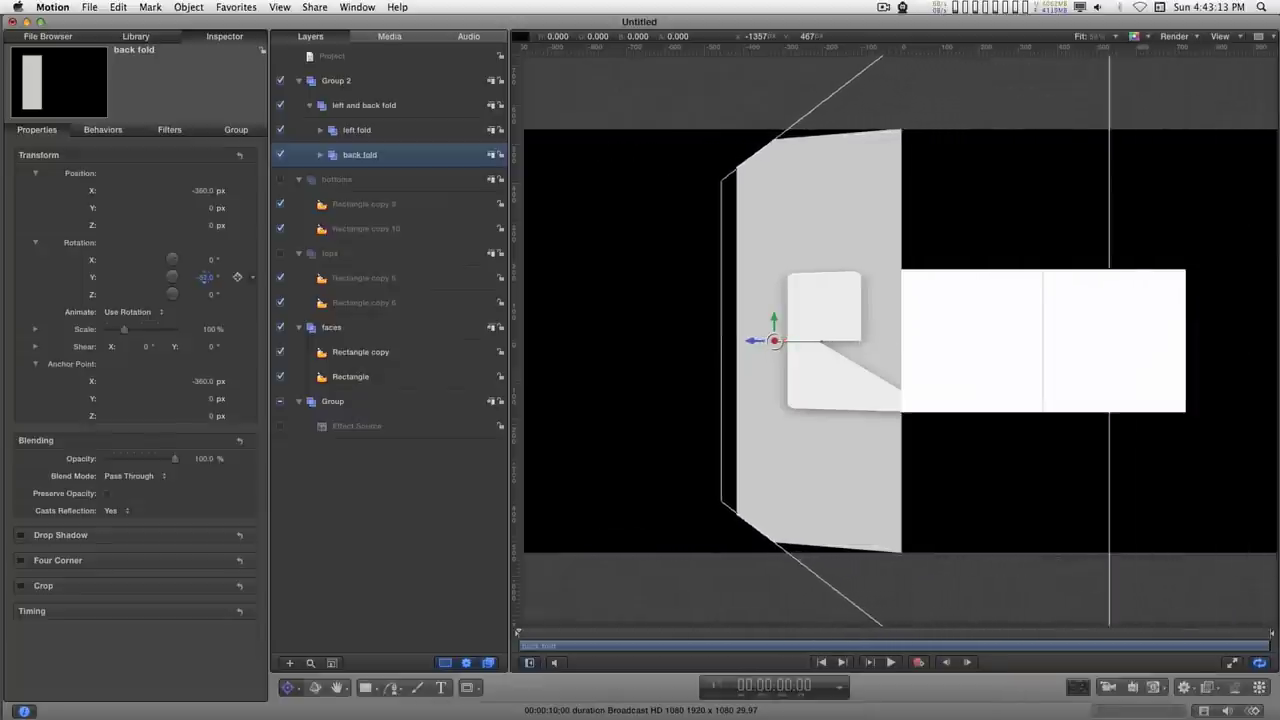
drag(205, 277, 205, 277)
click(350, 104)
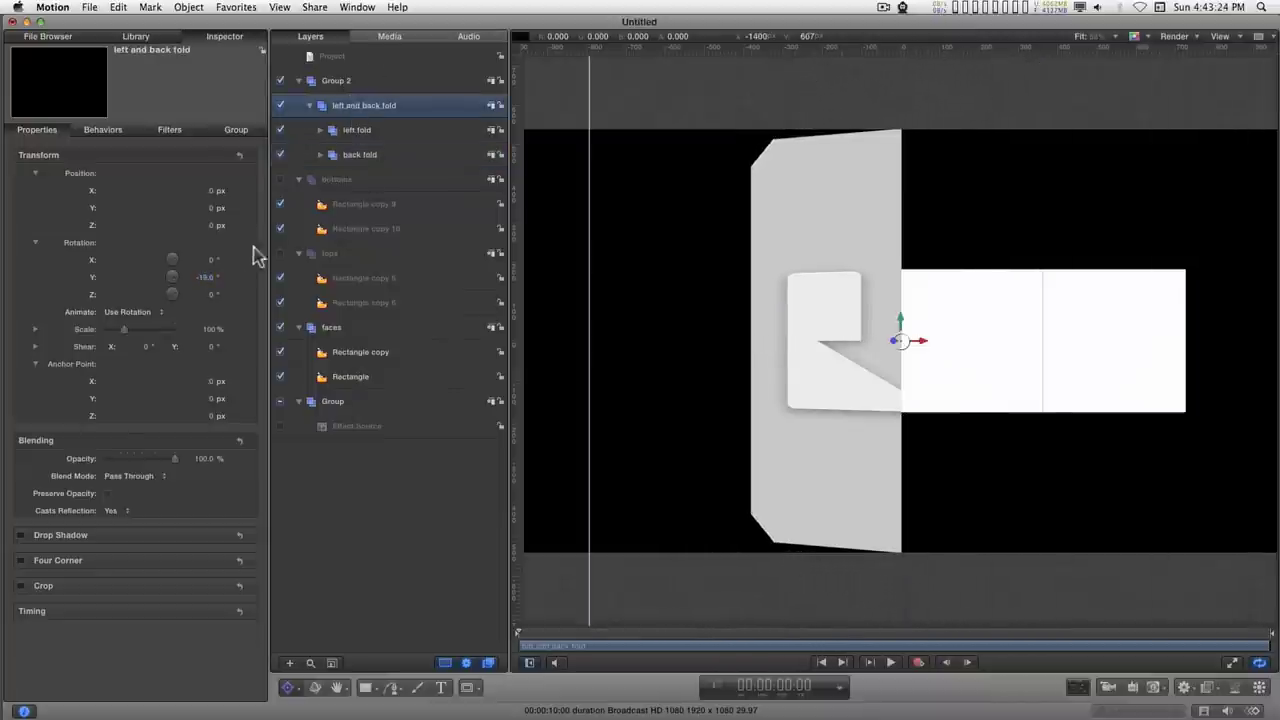
drag(205, 277, 205, 277)
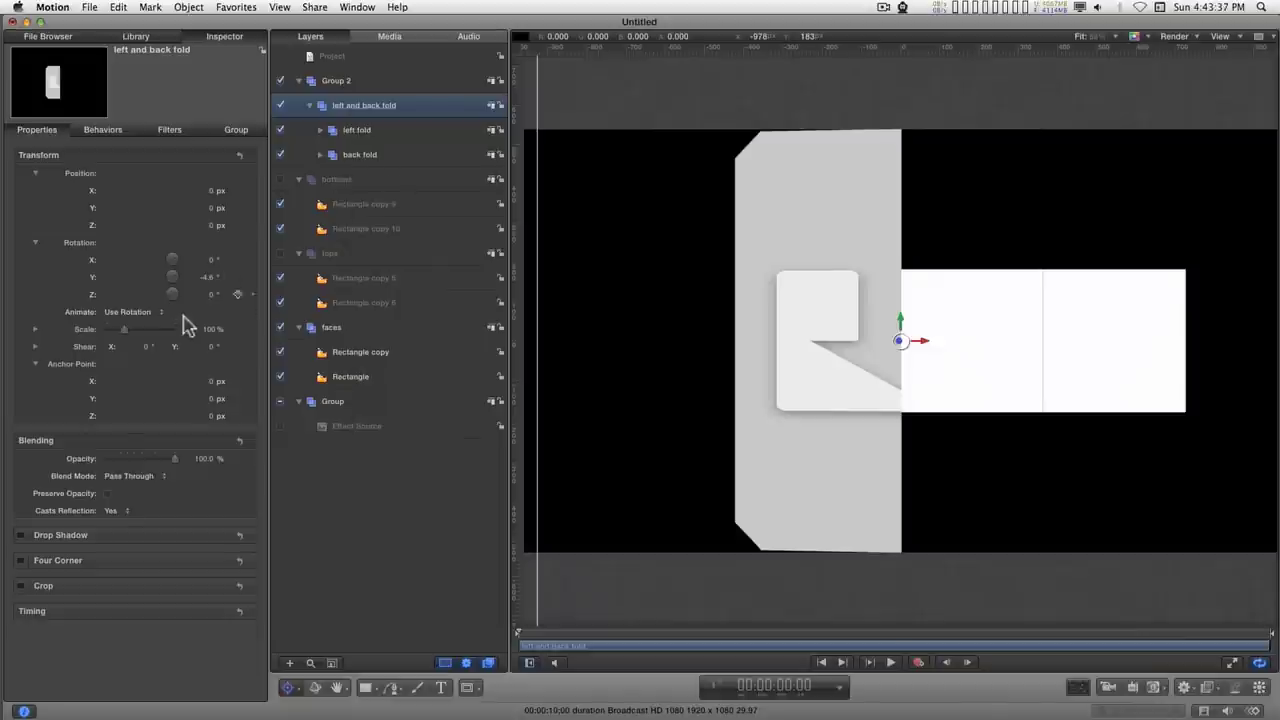
- Reset Y rotation to 0 on the group and on back fold, then collapse the group
mouse_move(248, 283)
click(208, 278)
text(0)
key(Return)
click(358, 155)
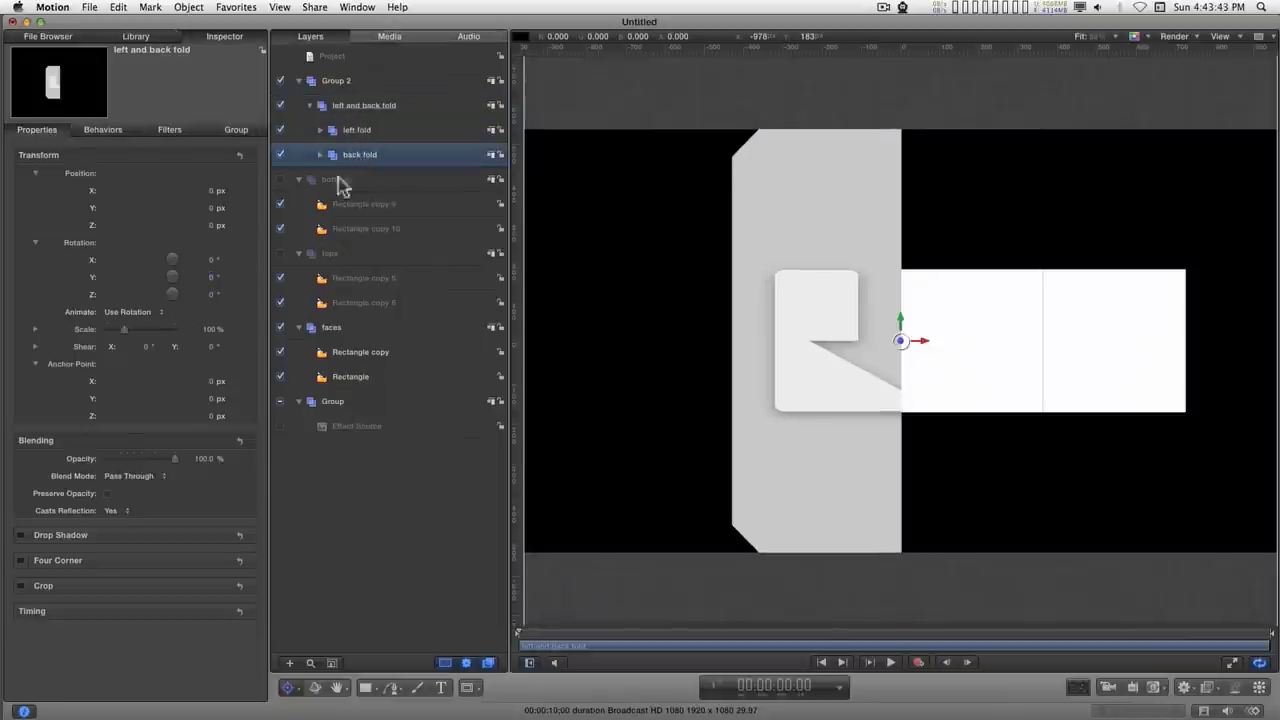
click(206, 277)
text(0)
key(Return)
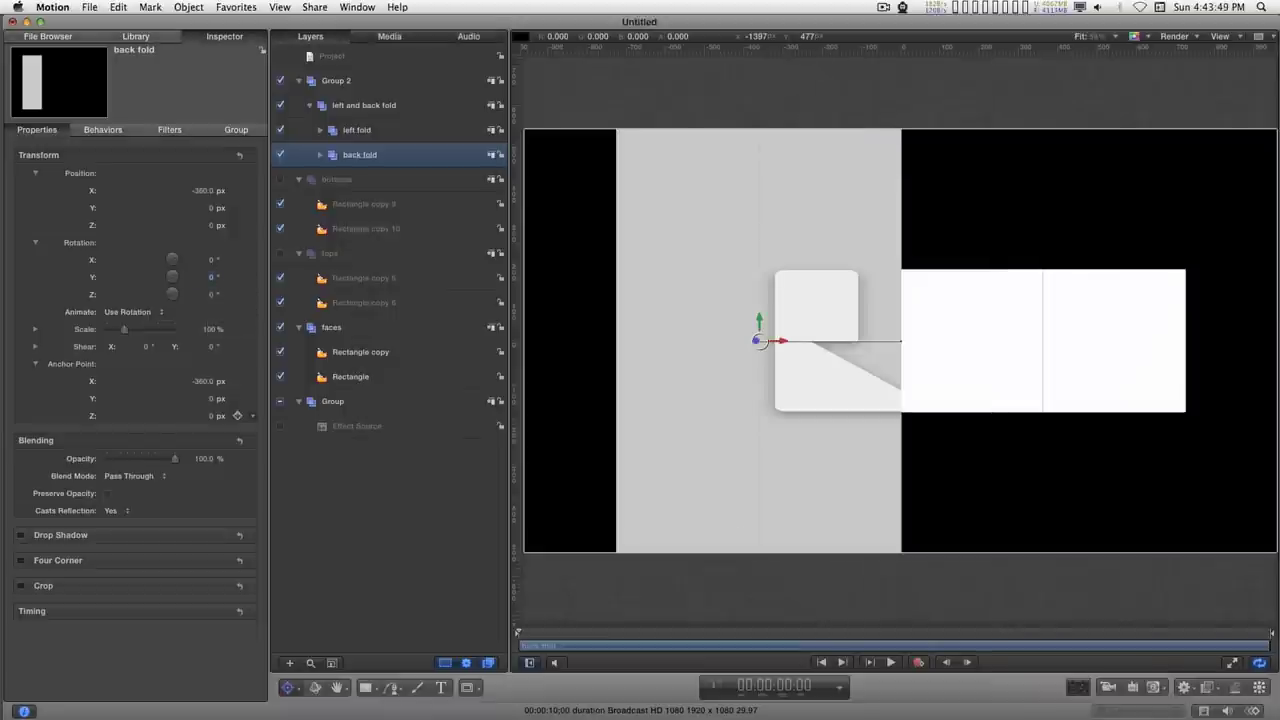
click(309, 105)
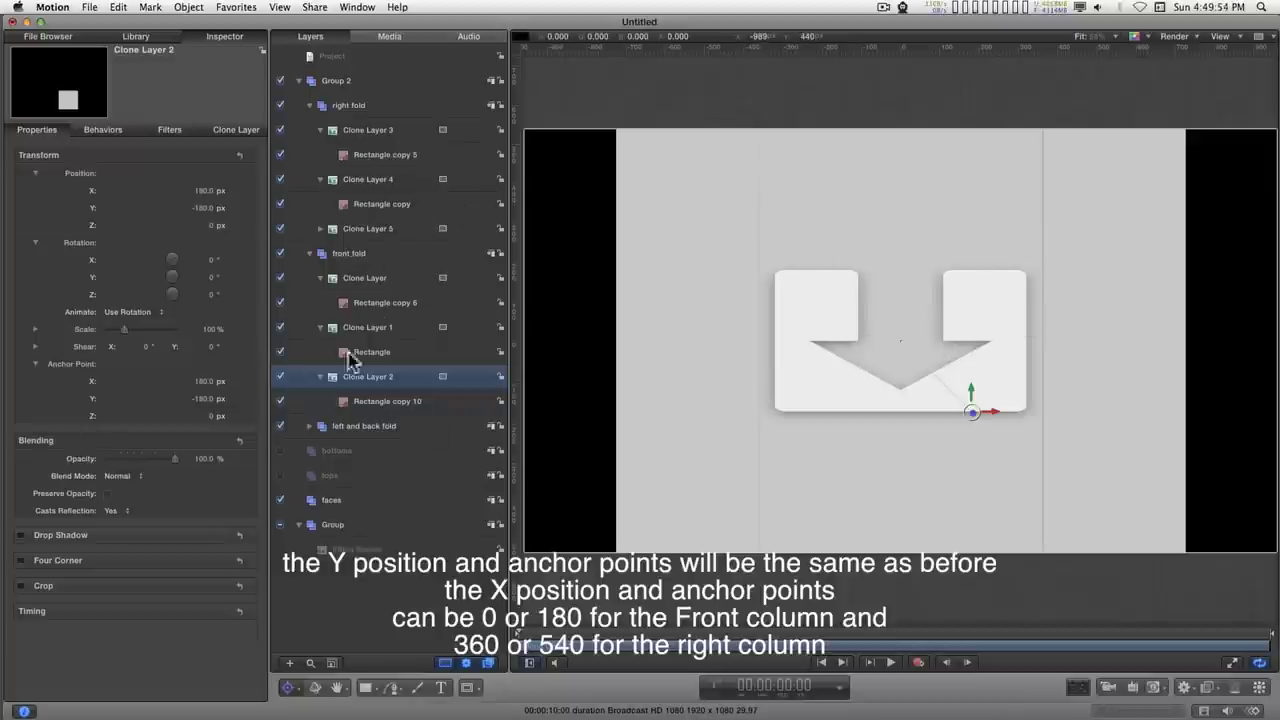
- Expand the left and back fold group and collapse the front fold group
click(310, 427)
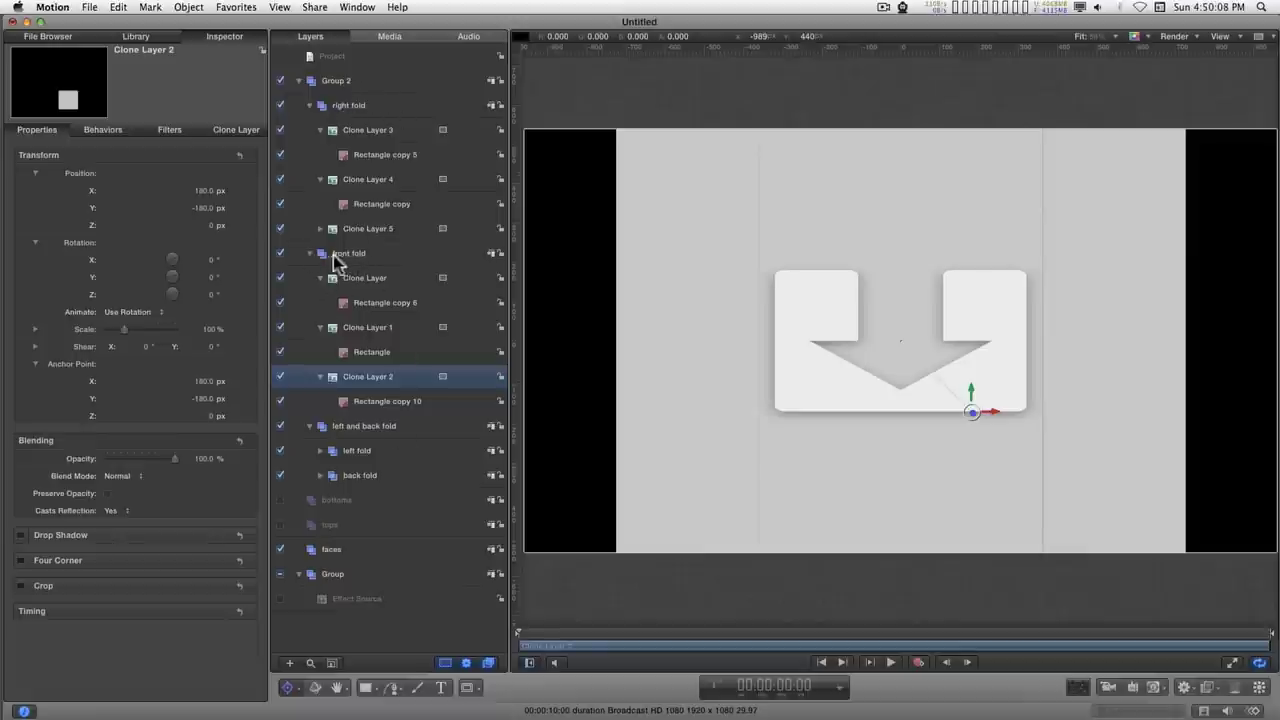
click(309, 253)
- Test right fold's Y hinge, then expand back fold and select its top layer
click(351, 108)
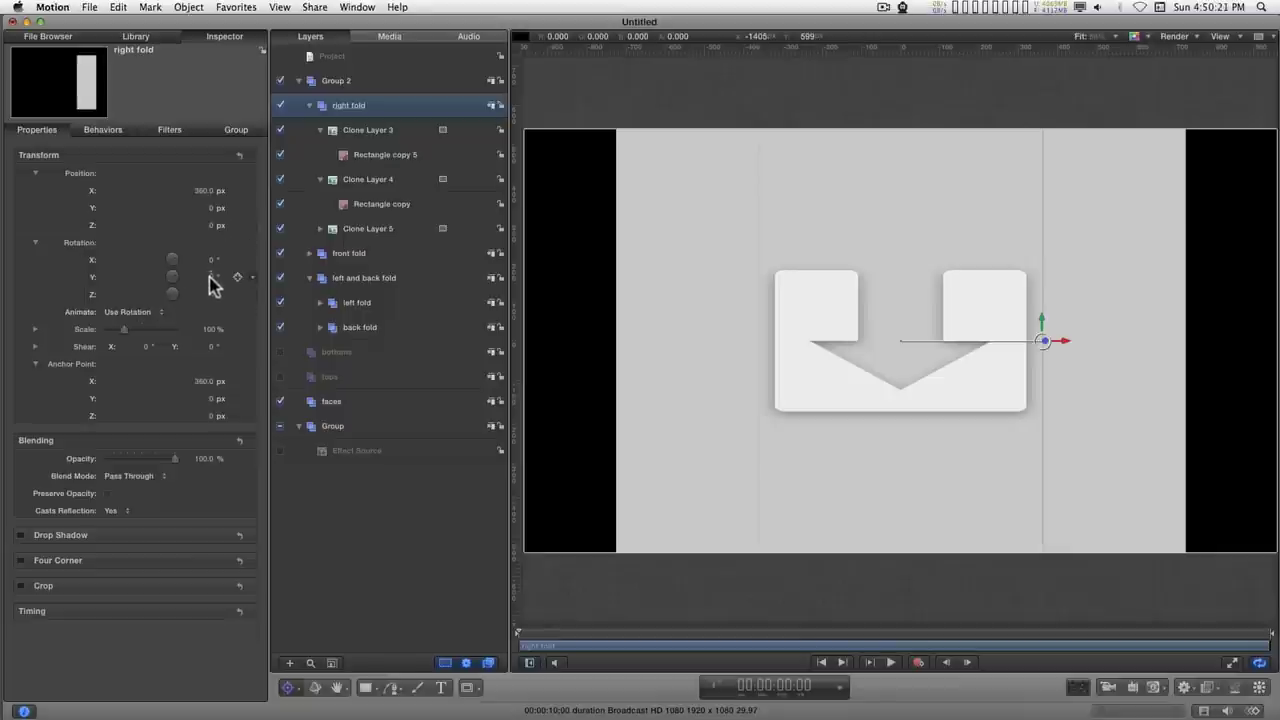
mouse_move(209, 277)
mouse_down()
mouse_move(250, 277)
mouse_move(214, 285)
mouse_up()
click(320, 327)
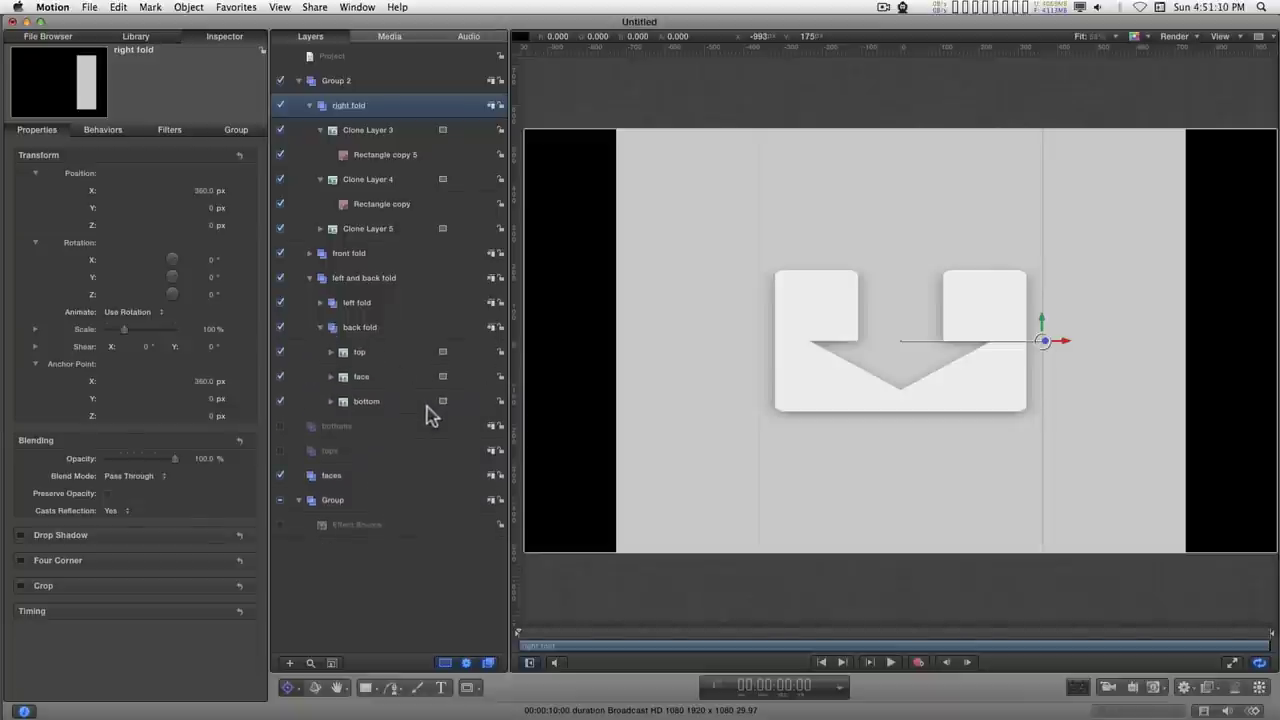
click(365, 352)
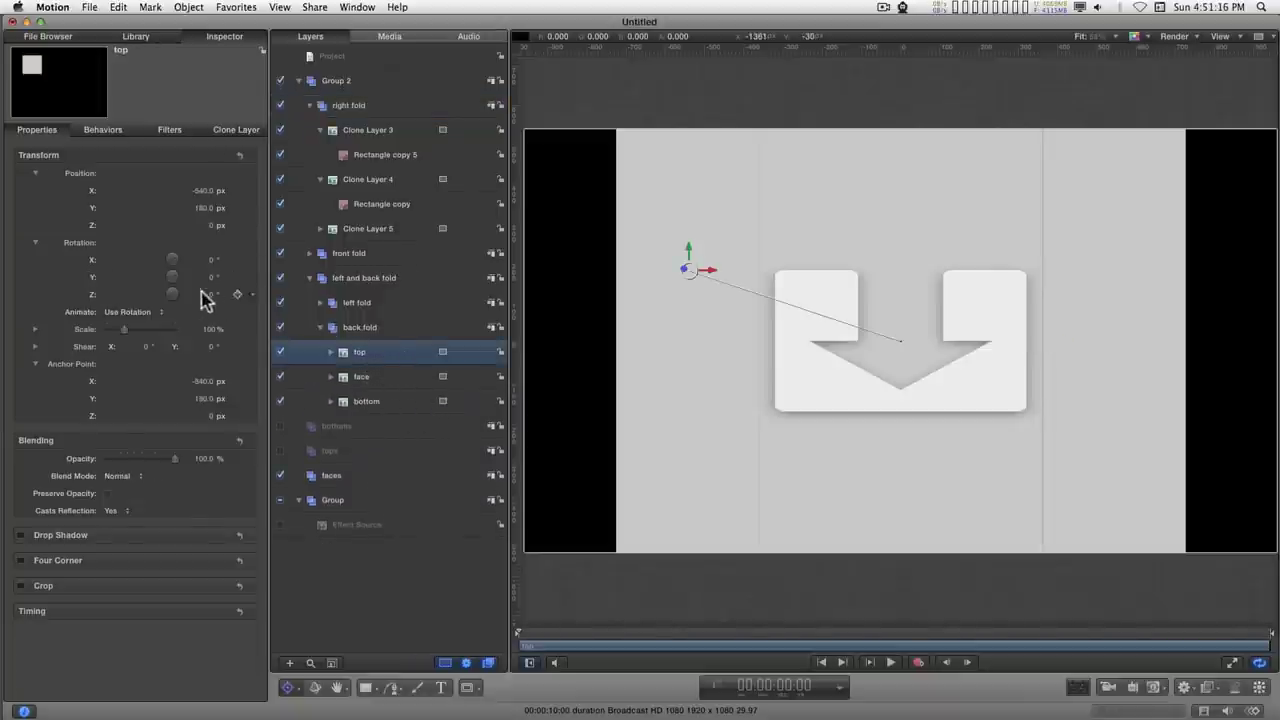
- Add top's X rotation to a new rig slider and name the rig 'folds'
right_click(95, 264)
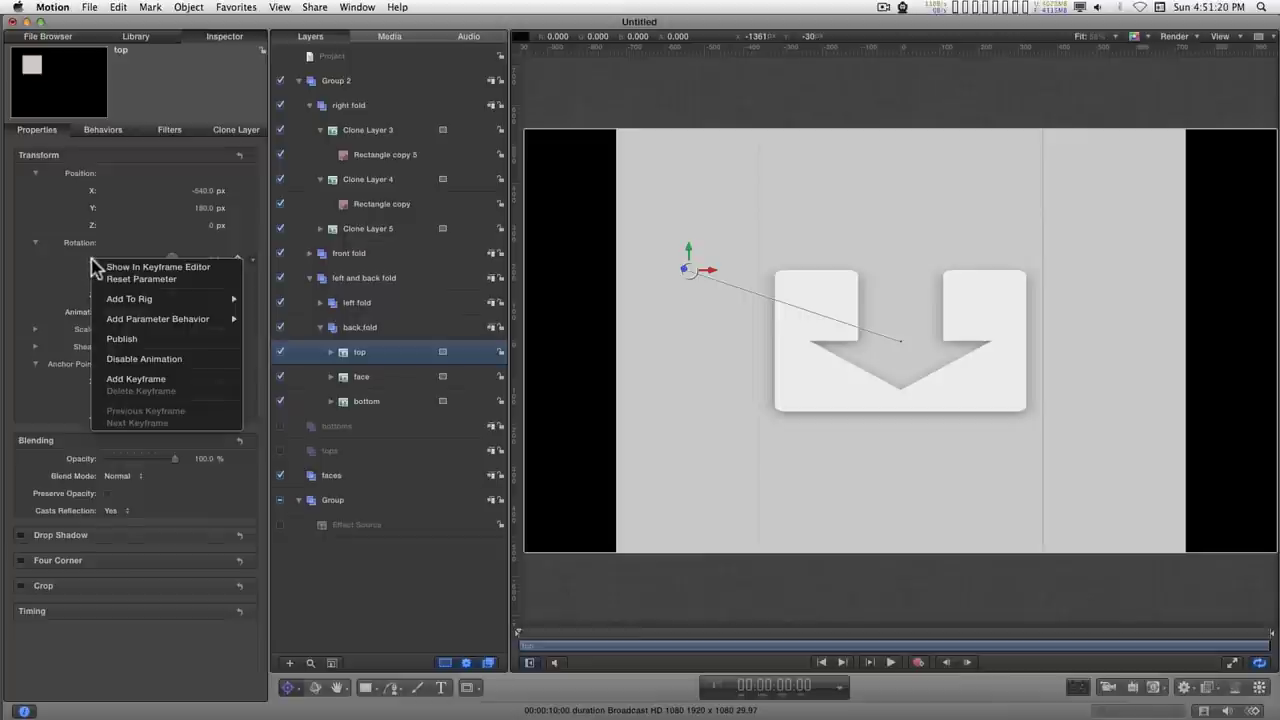
mouse_move(177, 302)
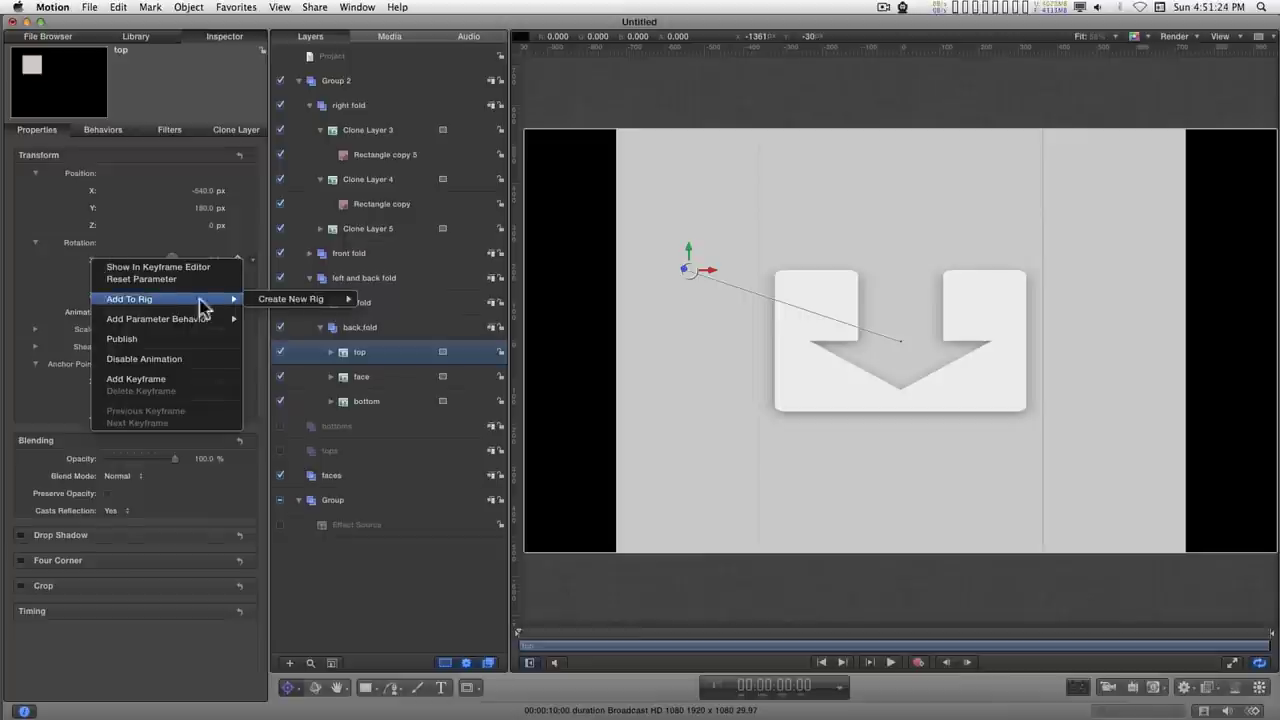
mouse_move(296, 305)
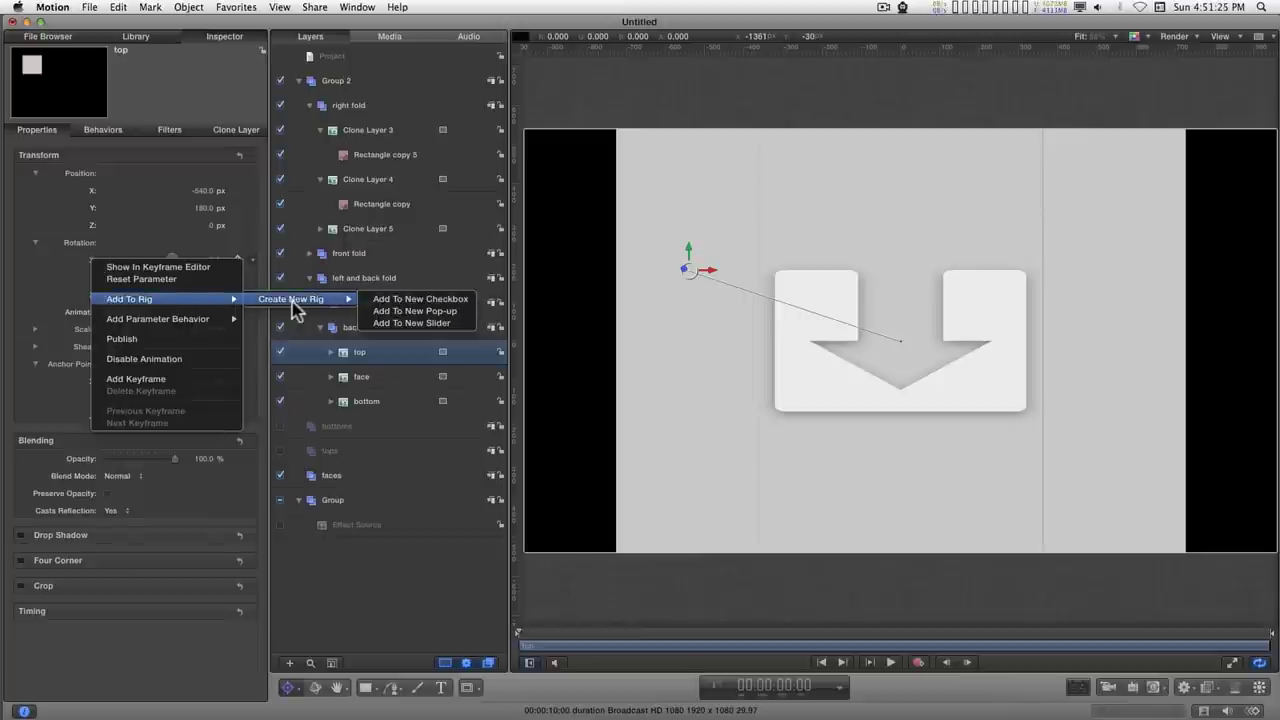
click(413, 323)
double_click(329, 84)
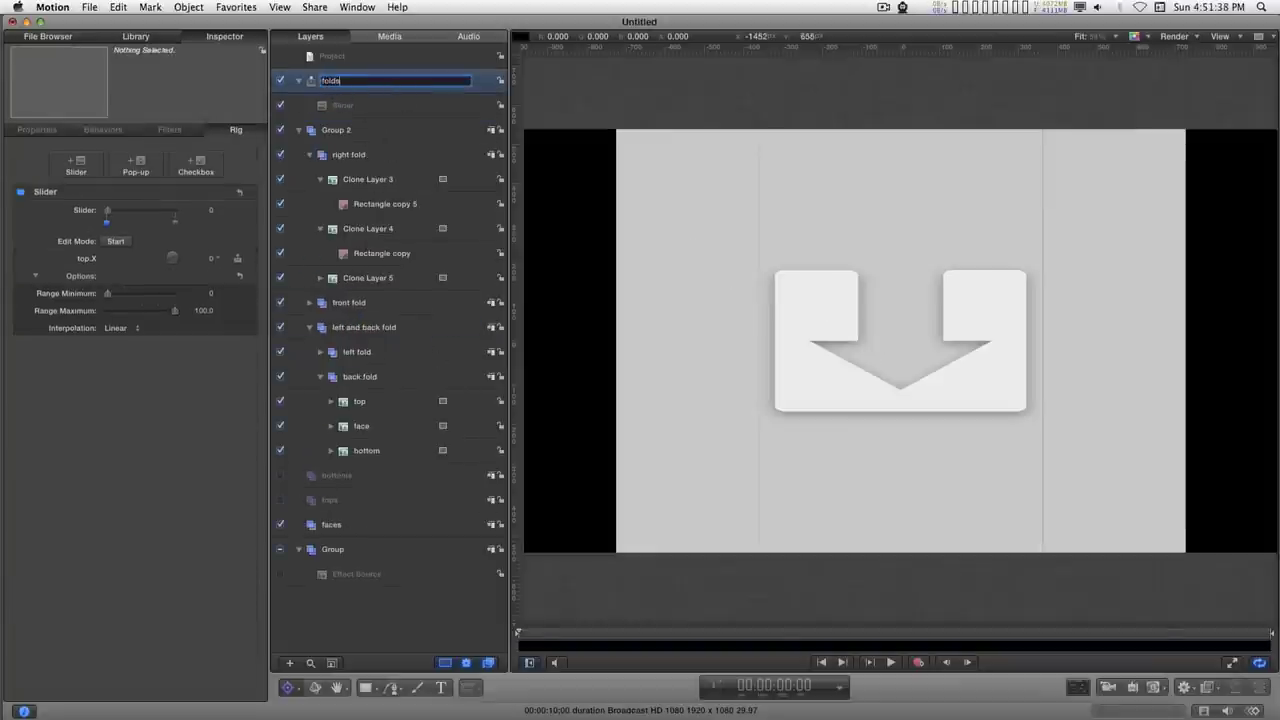
text(folds)
key(Return)
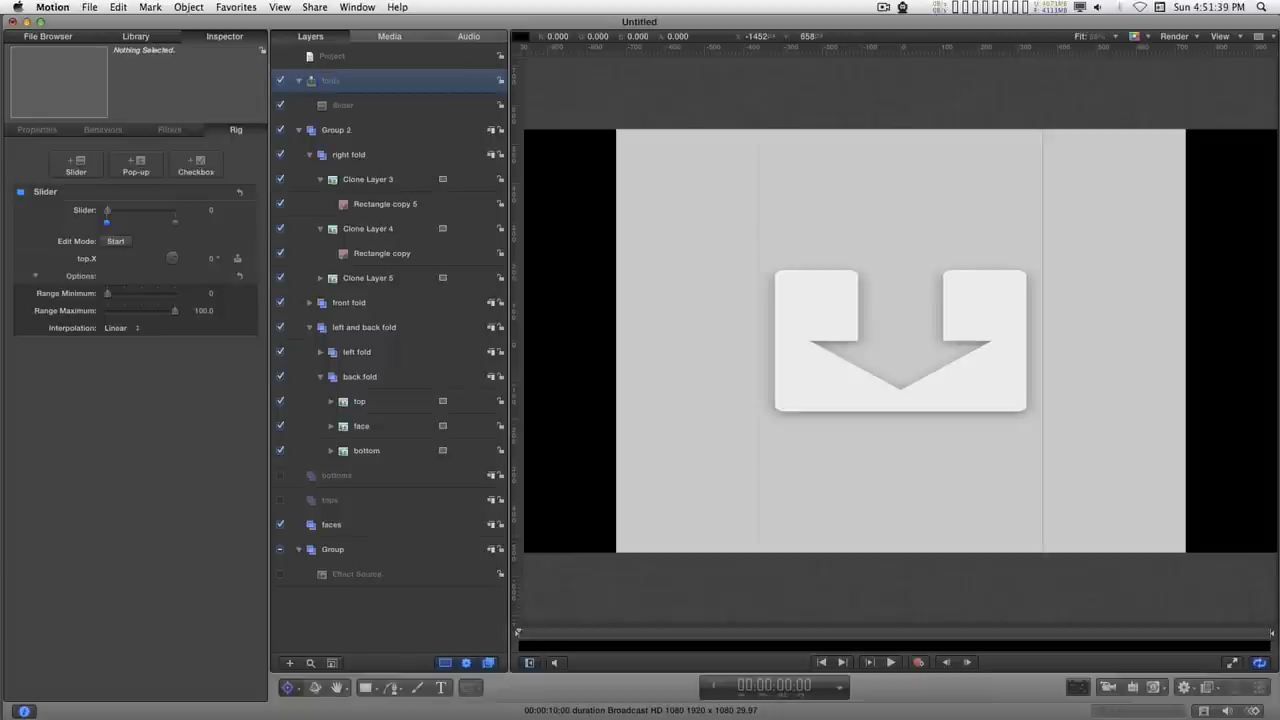
- Name the slider 'back top fold' and, at full value, rotate top to -90° on X
click(343, 108)
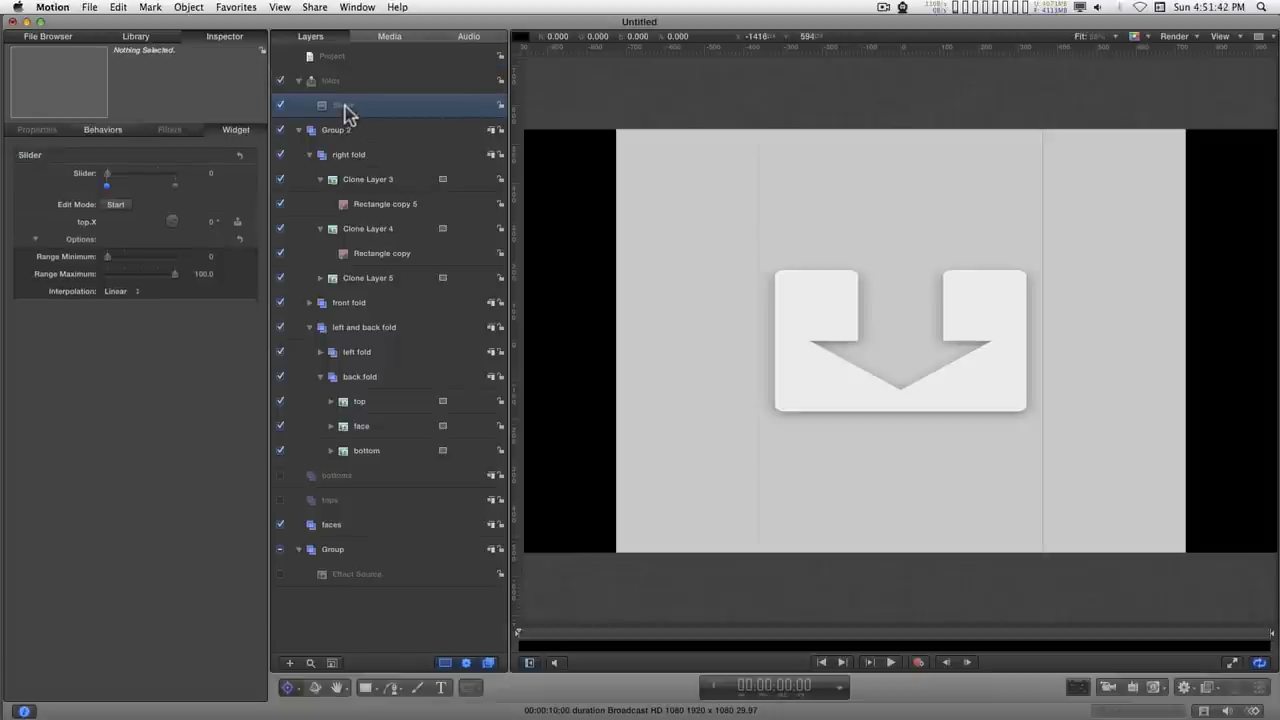
double_click(343, 106)
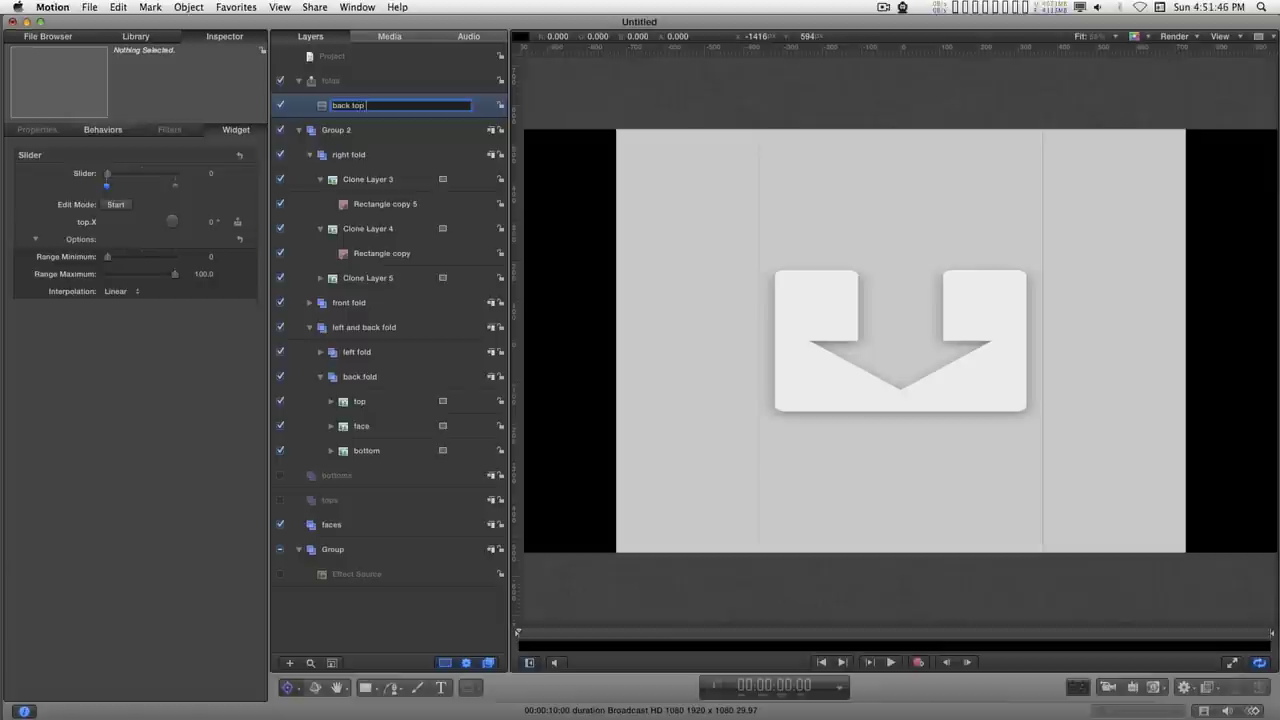
key(Return)
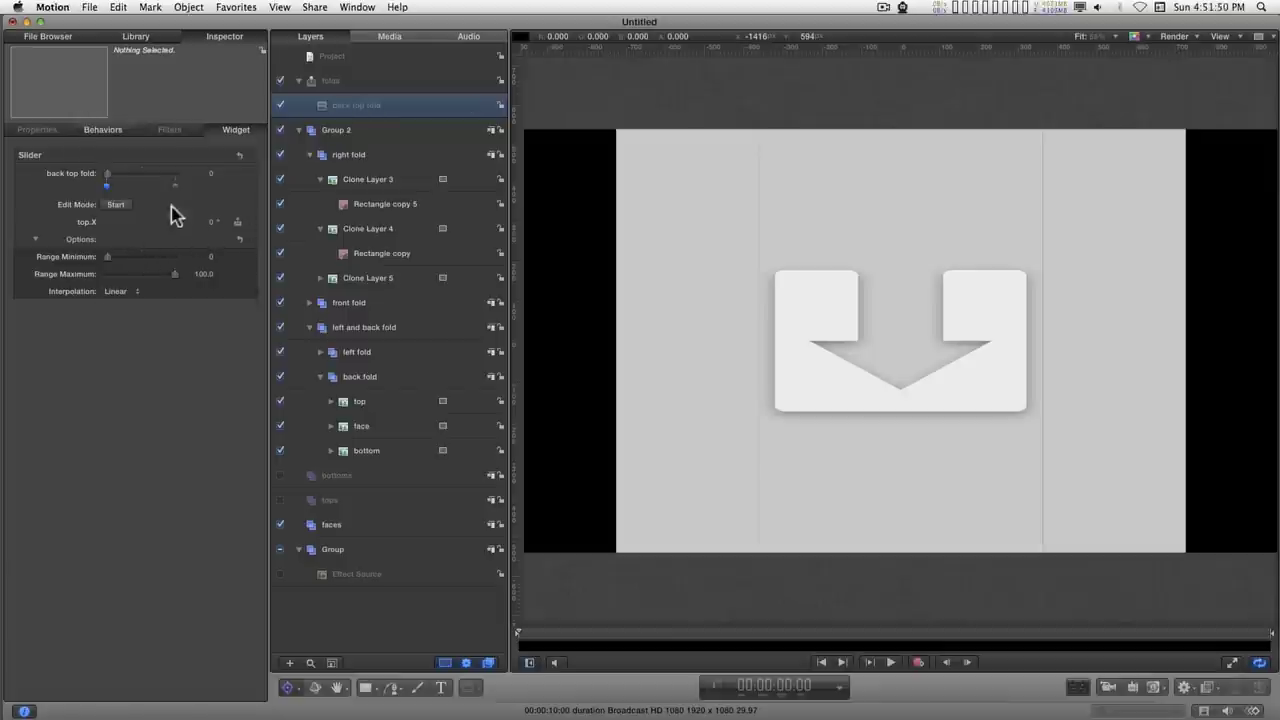
drag(108, 172, 192, 173)
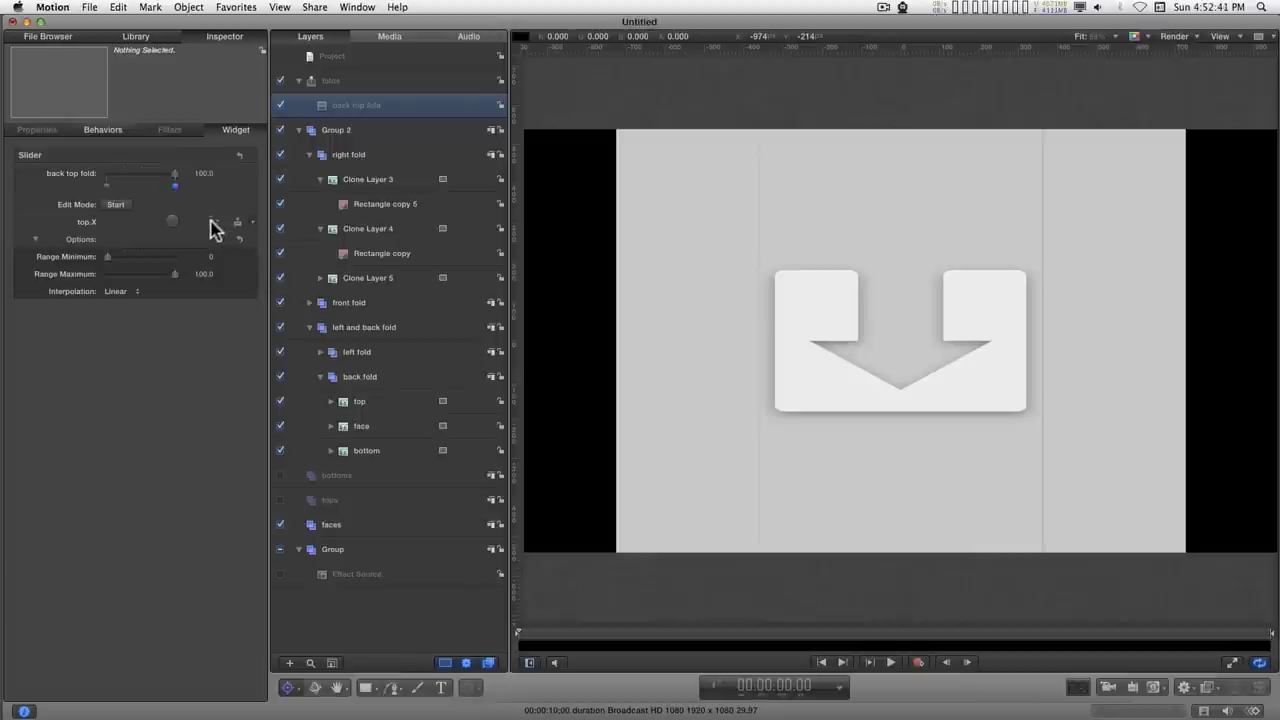
drag(211, 222, 180, 222)
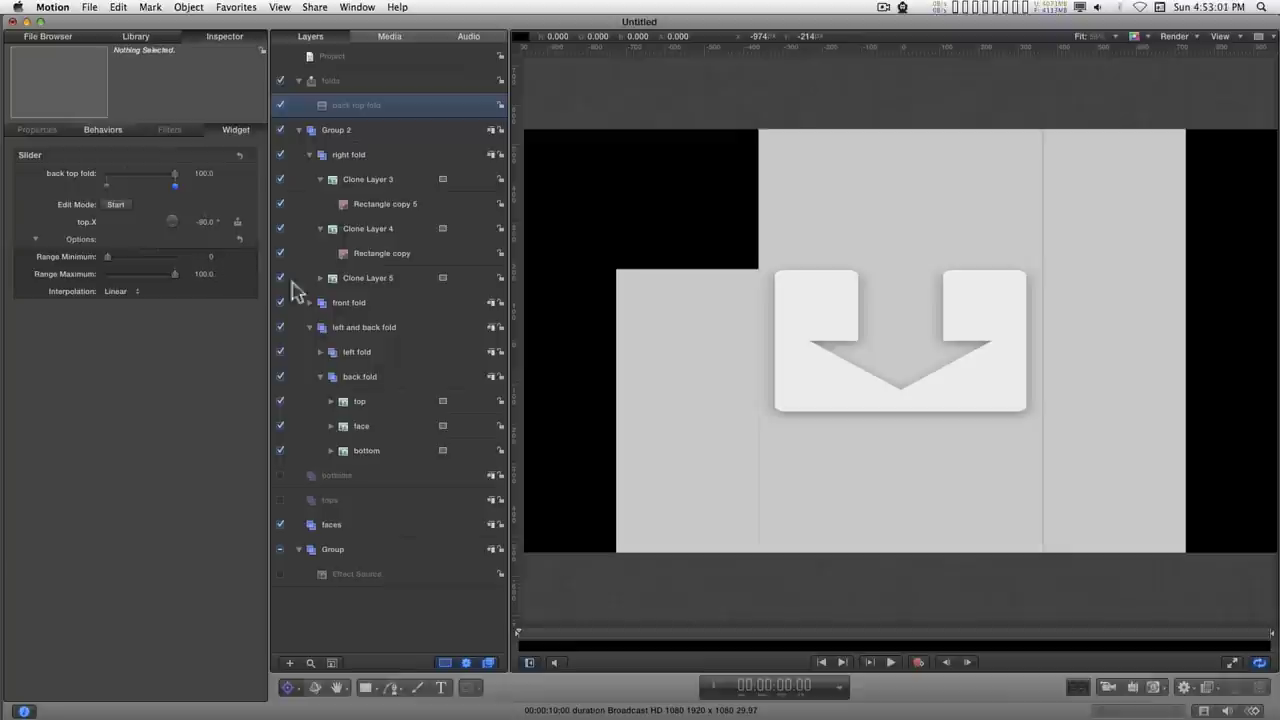
- Set the slider's Range Maximum to 90 and return it to 0
click(200, 274)
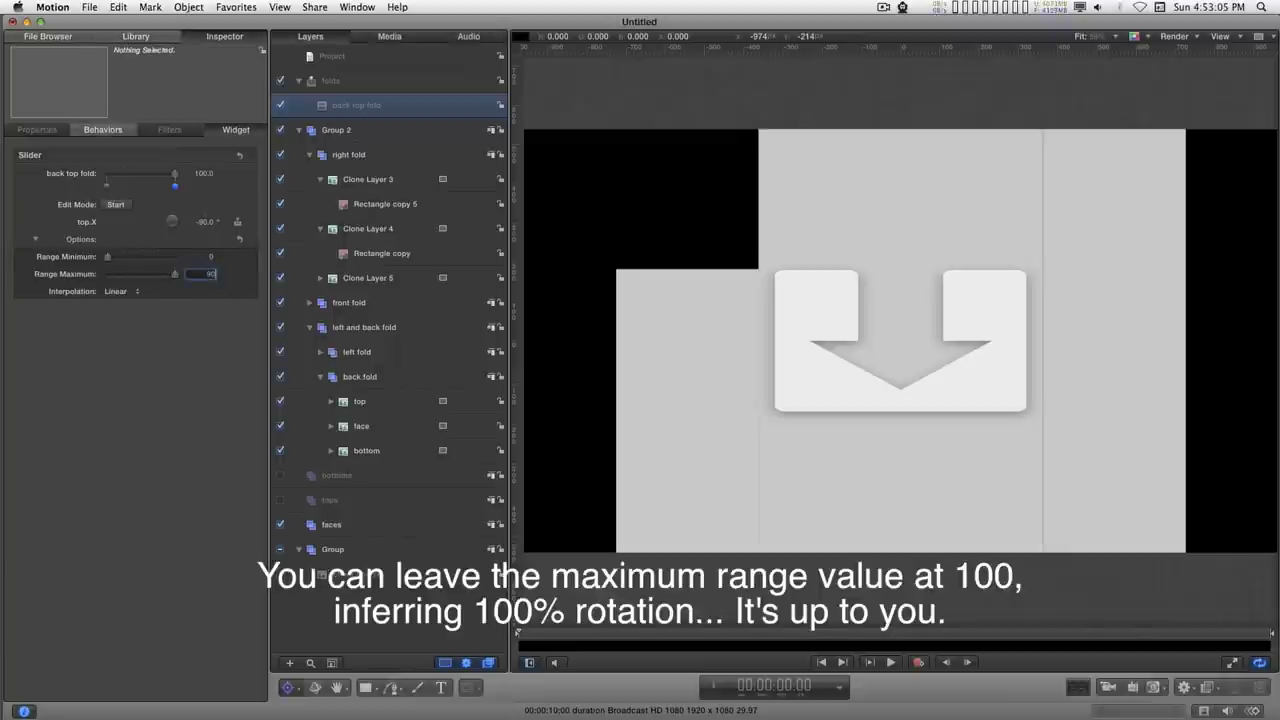
key(Return)
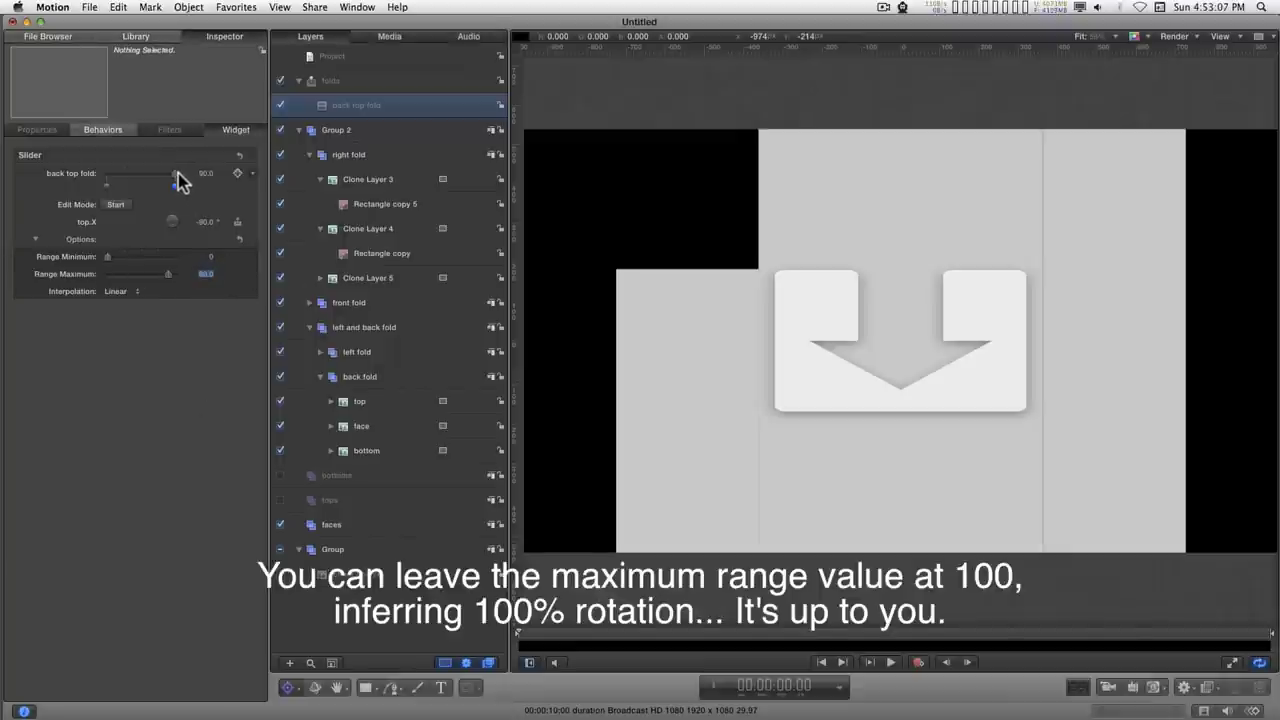
drag(178, 180, 88, 180)
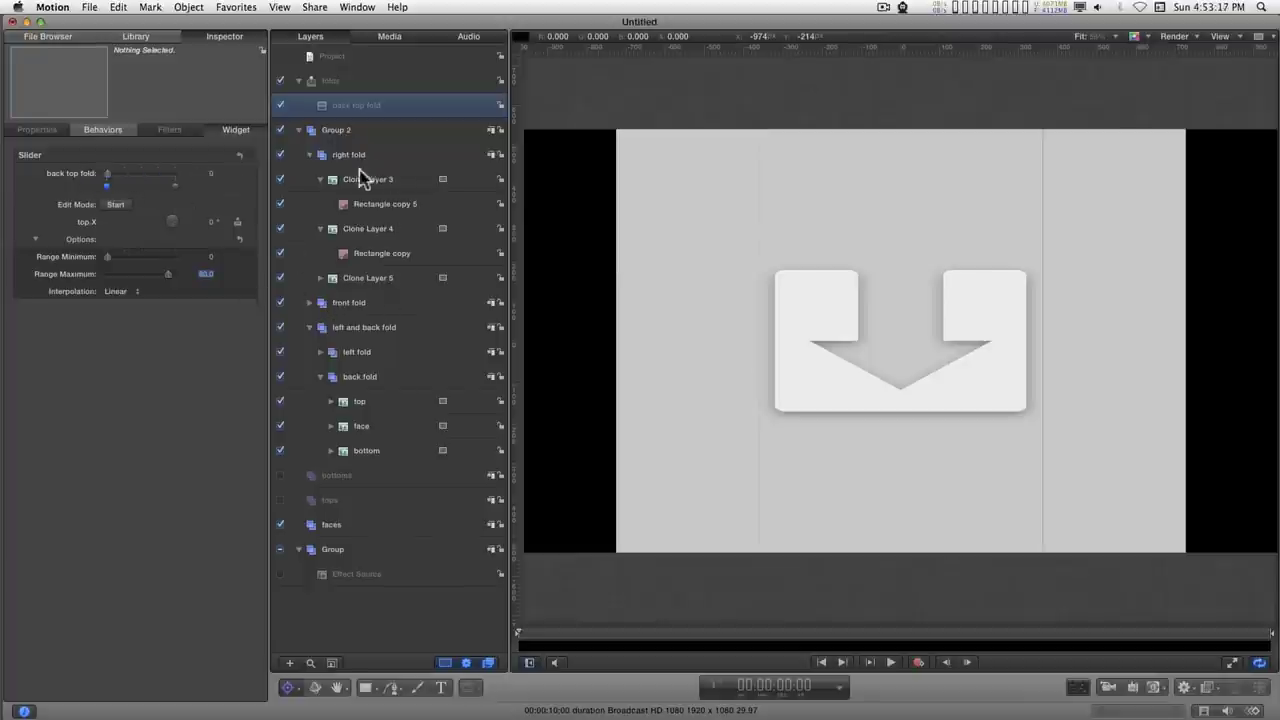
- Add the bottom panel's Rotation X to a new folds rig slider named 'back bottom fold'
click(366, 456)
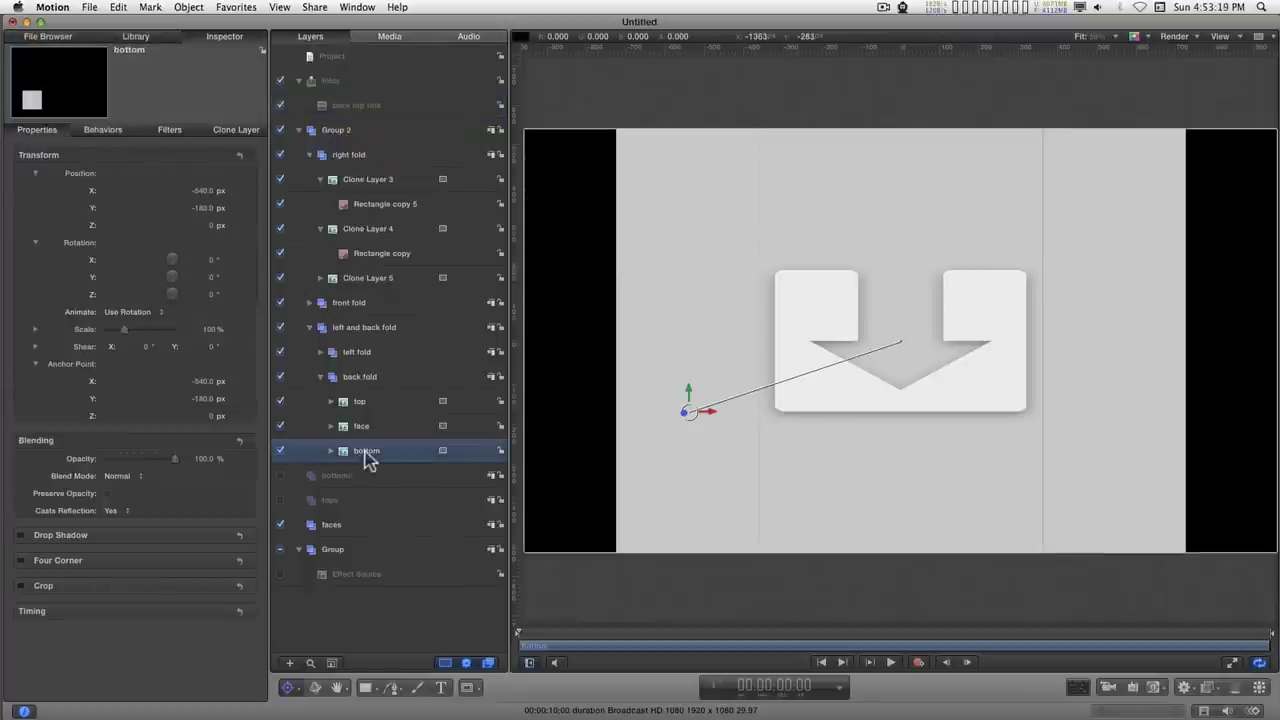
right_click(91, 264)
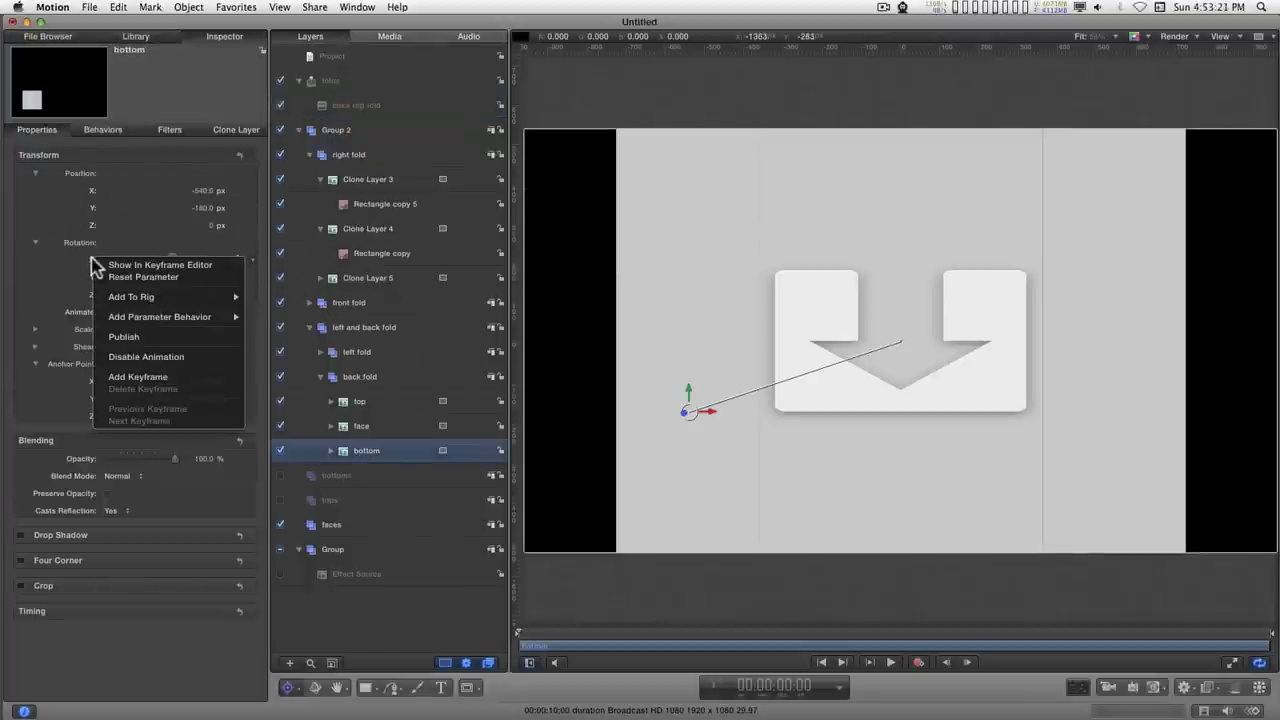
mouse_move(137, 296)
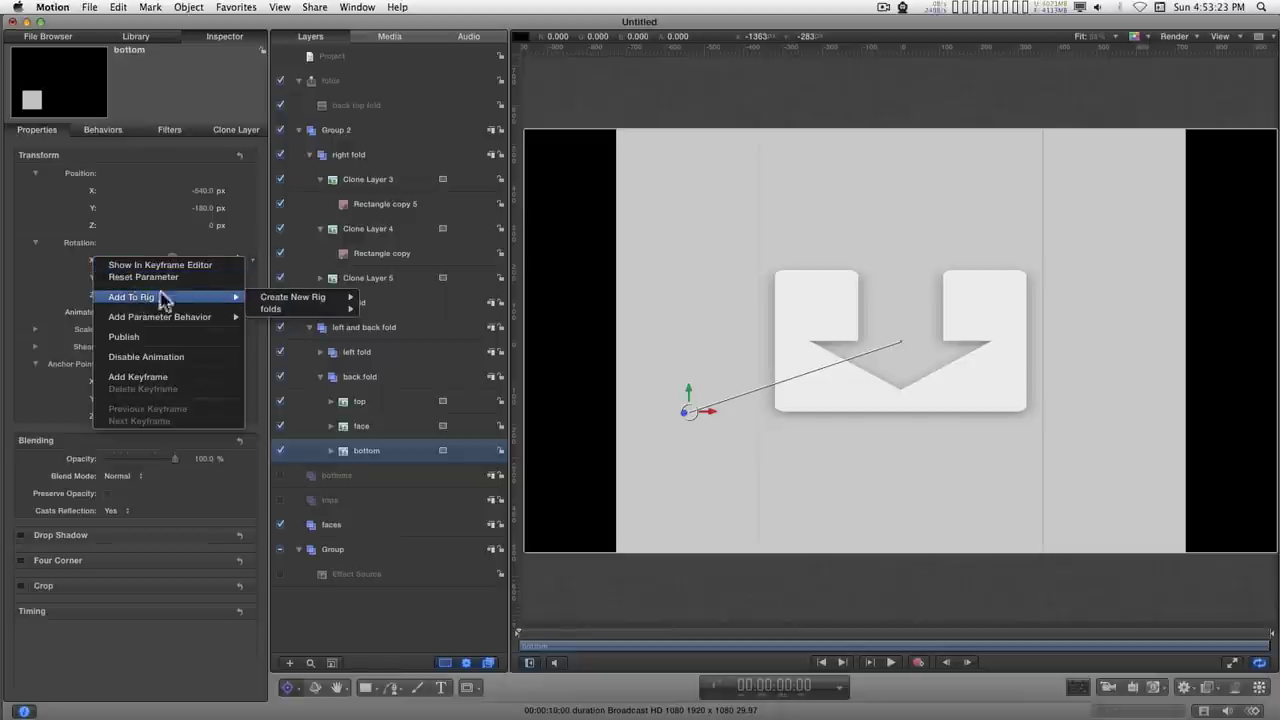
mouse_move(285, 306)
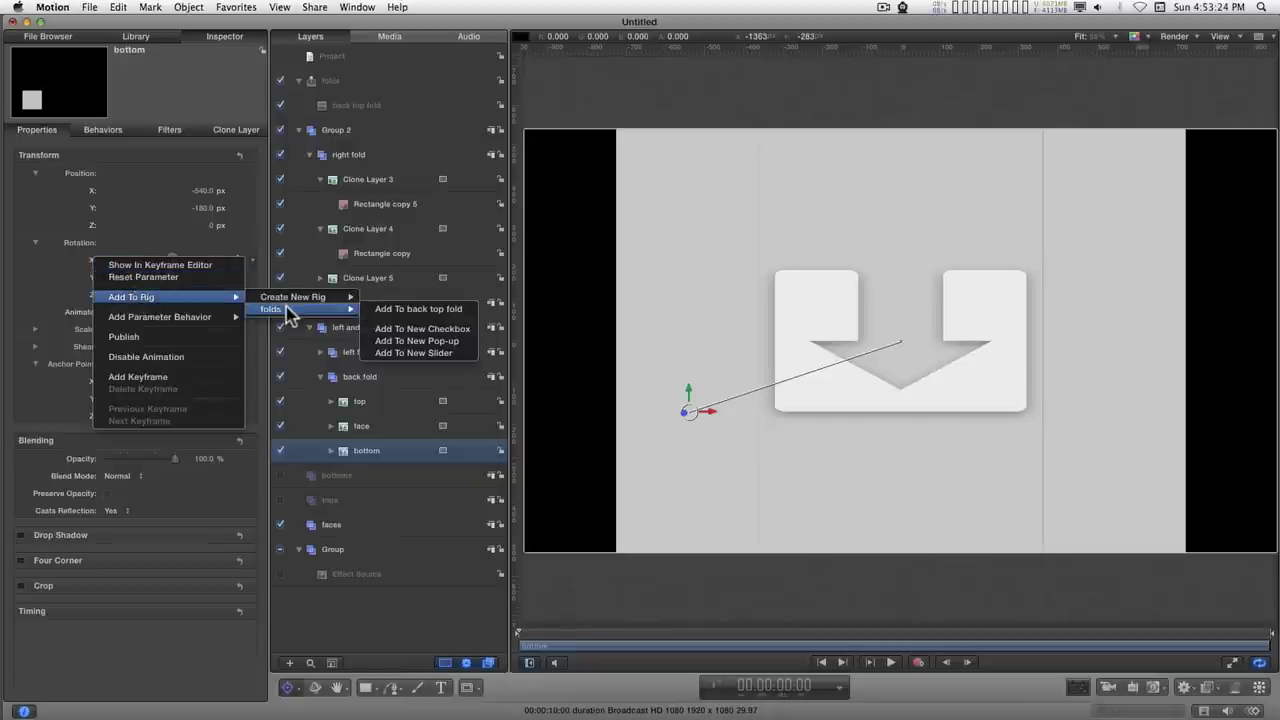
click(430, 353)
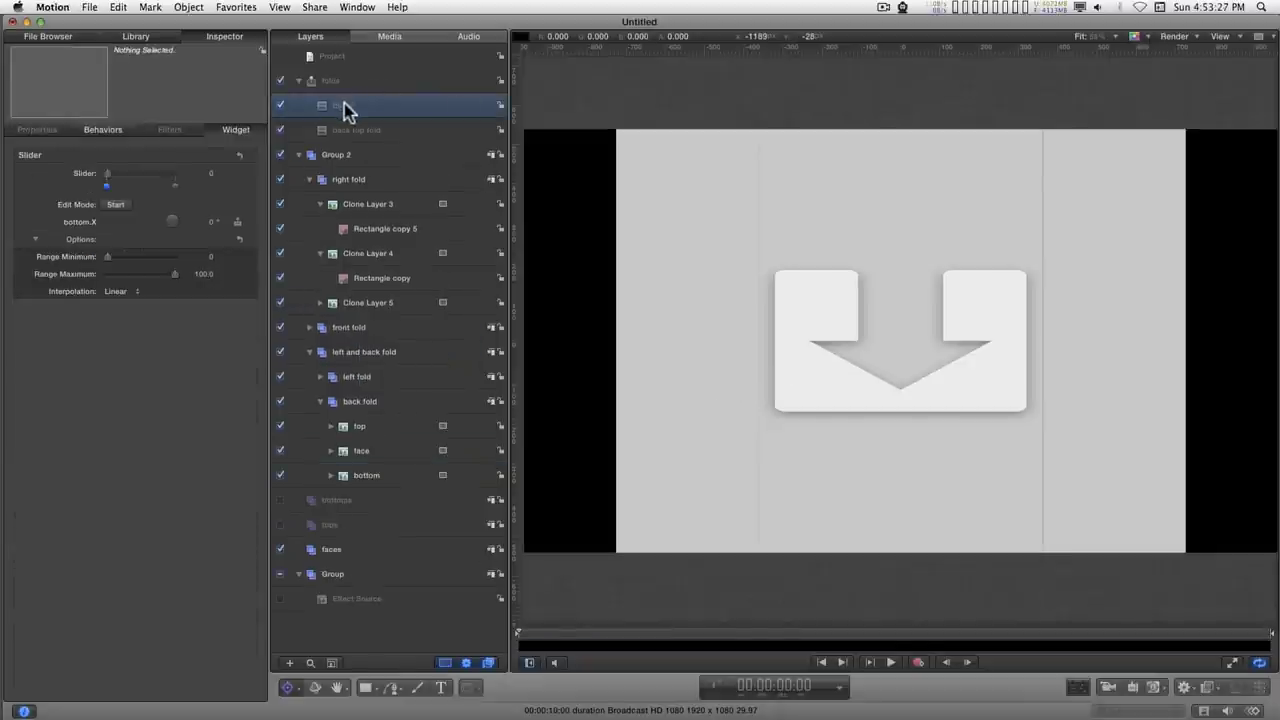
double_click(344, 105)
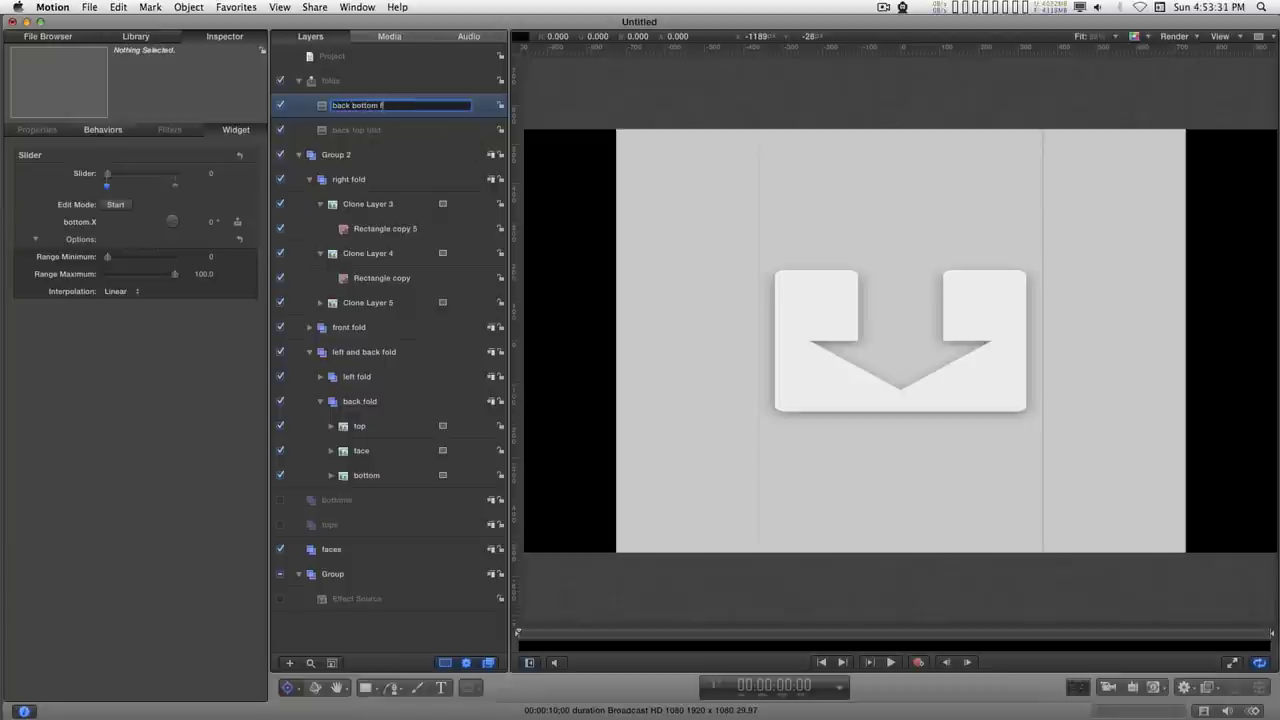
key(Return)
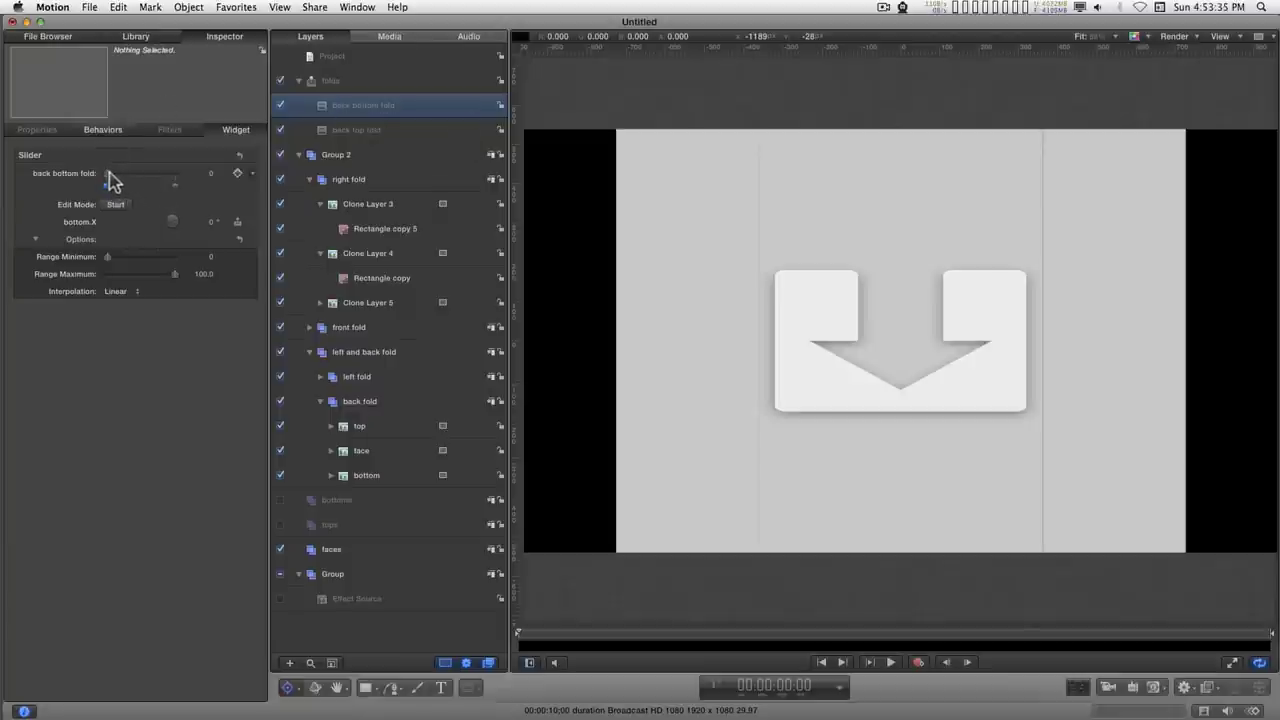
- At full slider value set bottom X rotation to 90°, set Range Maximum 90, then return slider to 0
drag(108, 174, 200, 176)
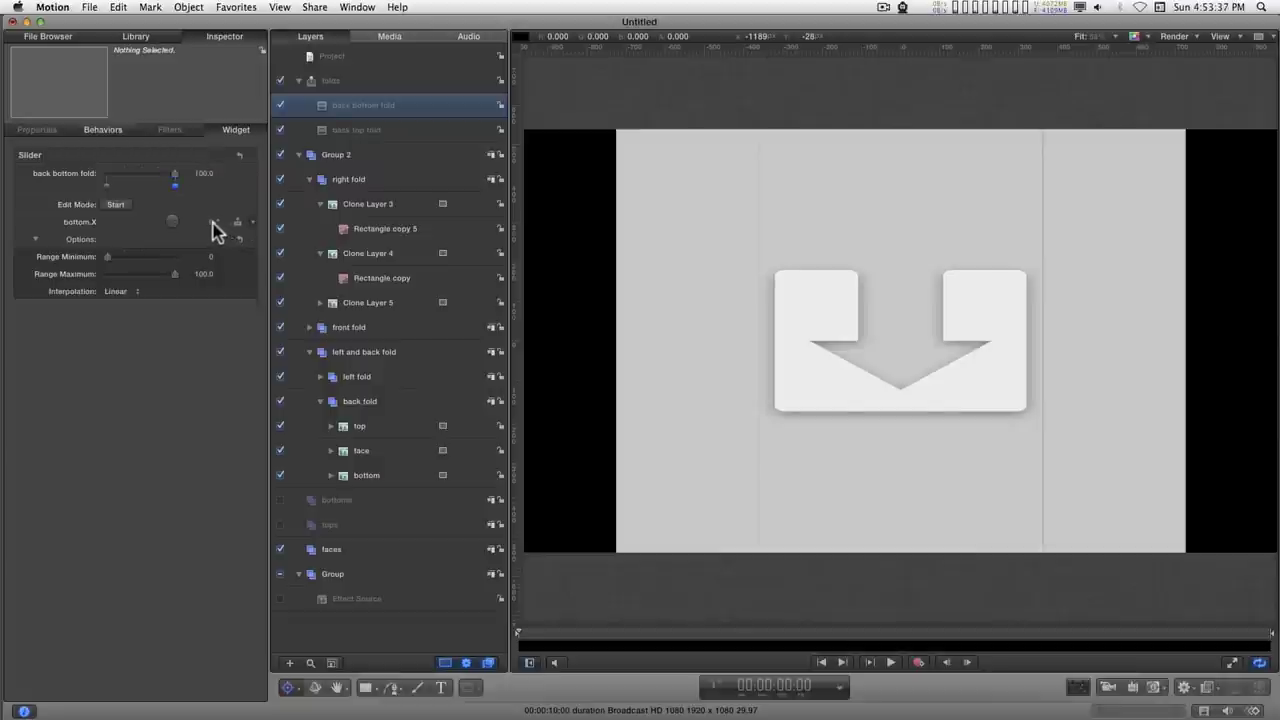
drag(211, 221, 211, 221)
drag(211, 221, 211, 221)
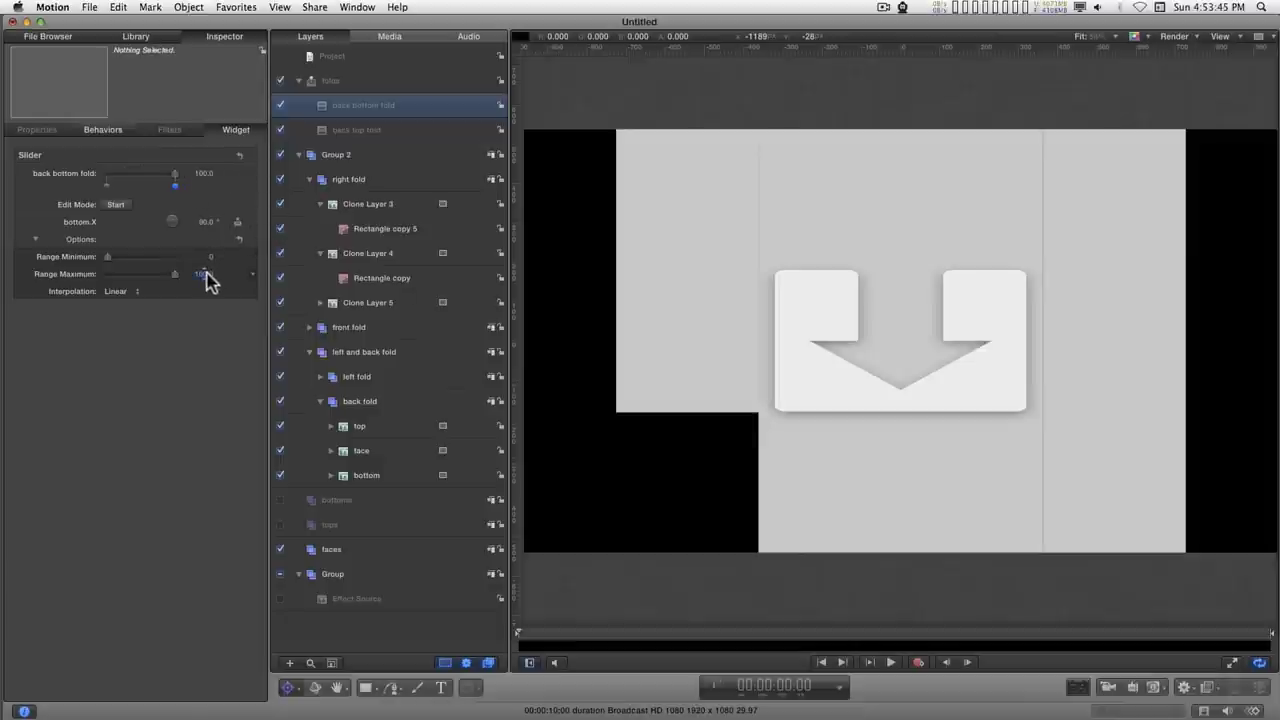
click(205, 273)
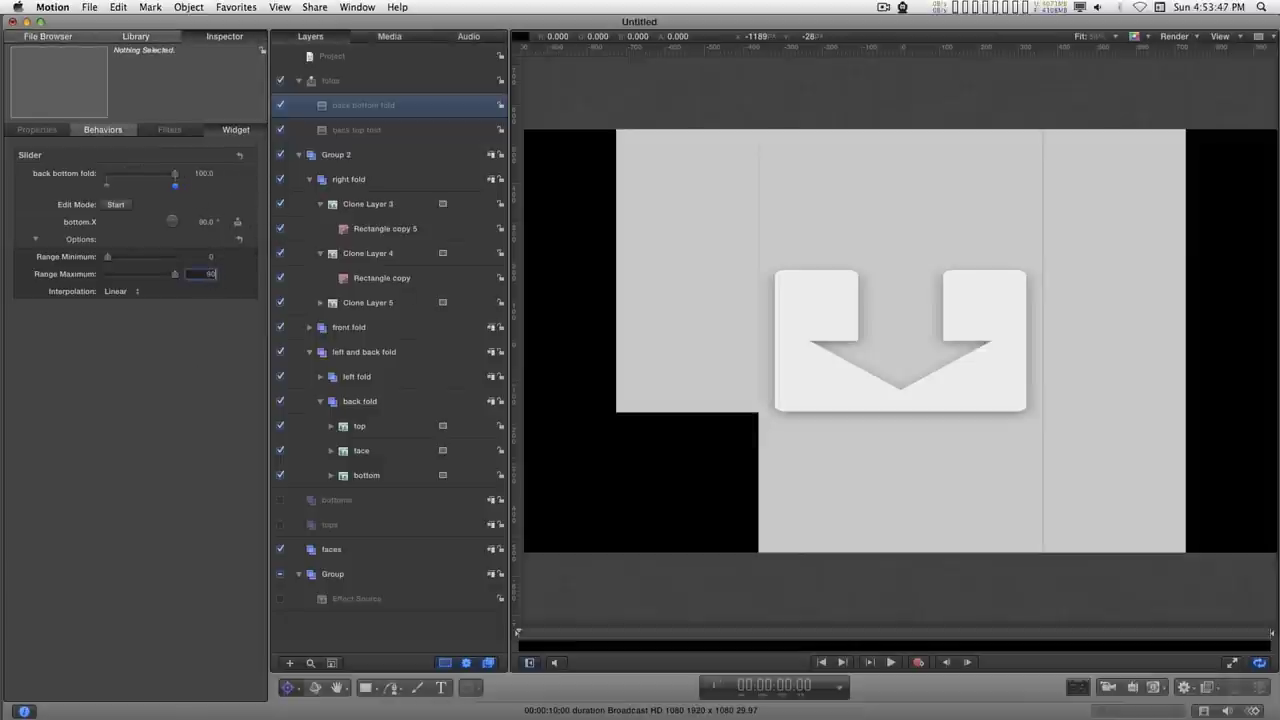
key(Return)
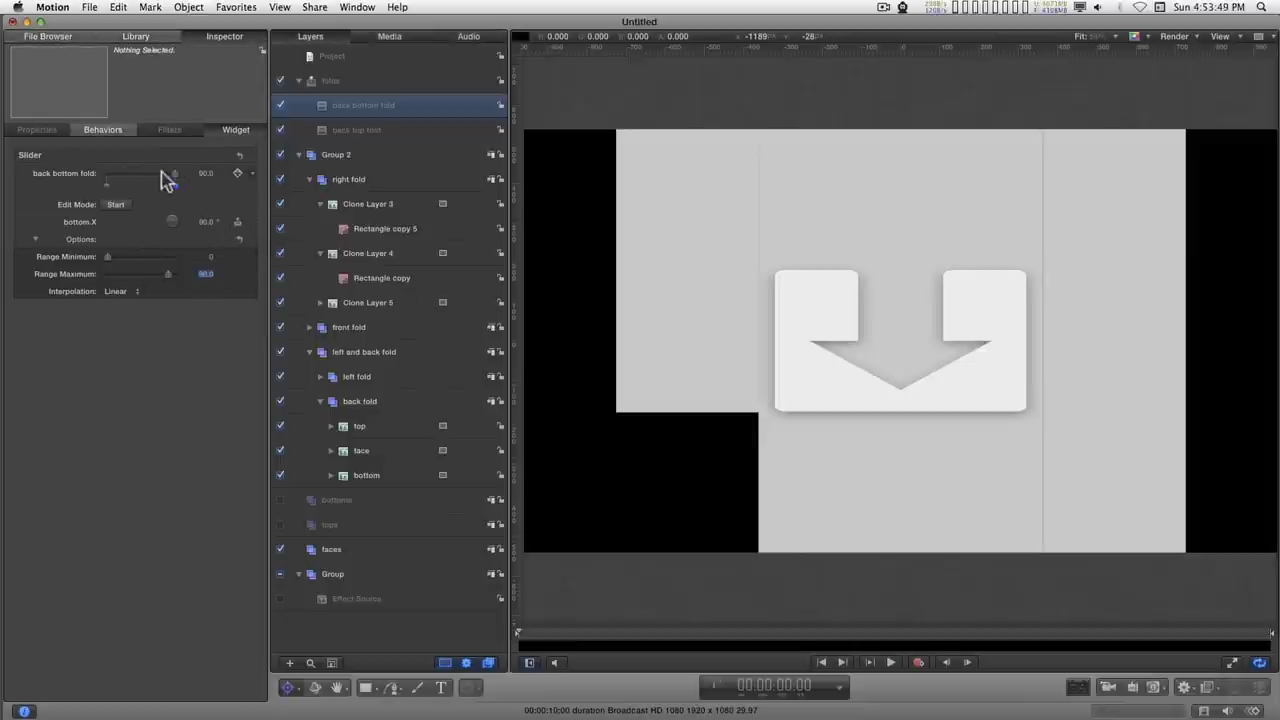
drag(176, 180, 90, 176)
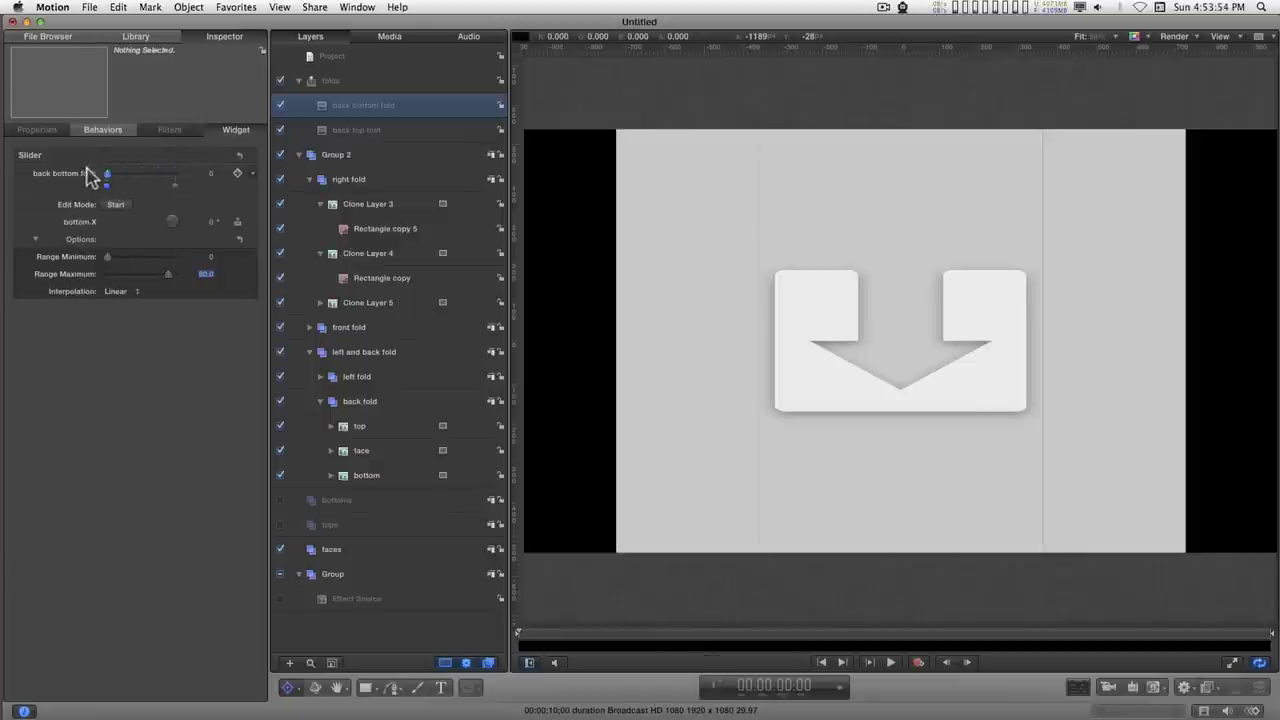
- Add the back fold group's Rotation to a new folds rig slider named 'back fold'
click(372, 402)
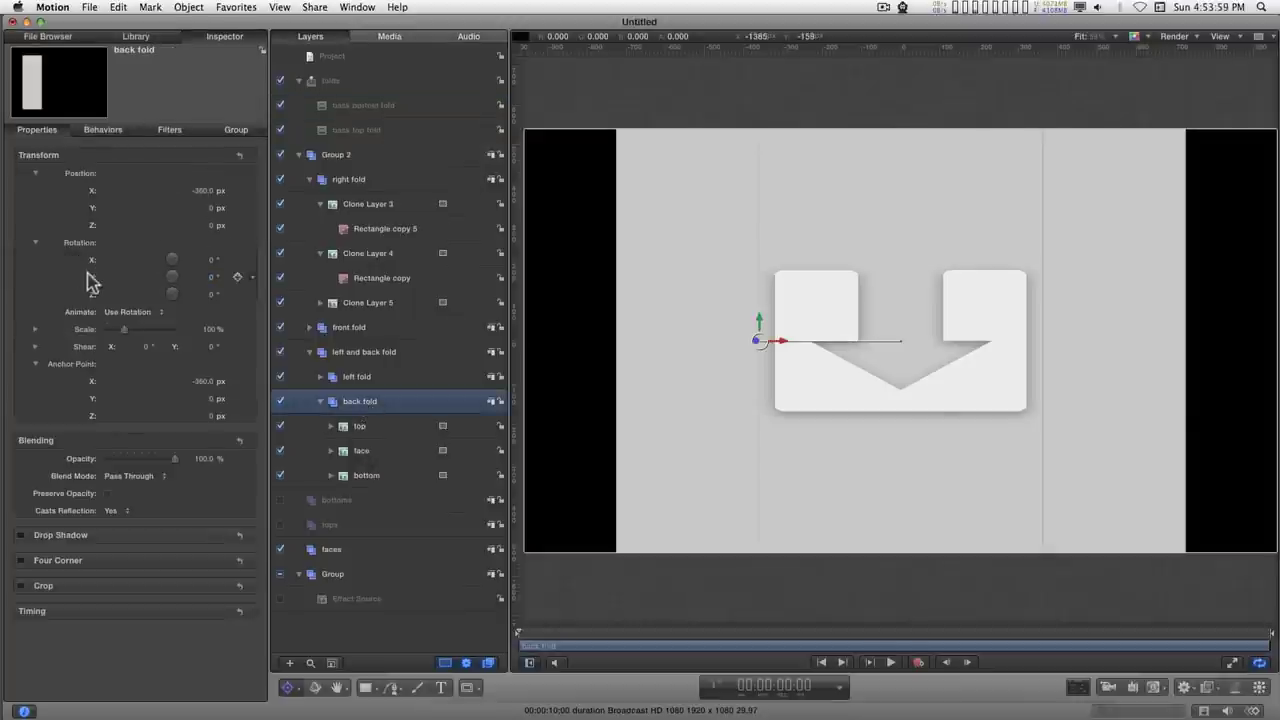
right_click(92, 279)
mouse_move(137, 336)
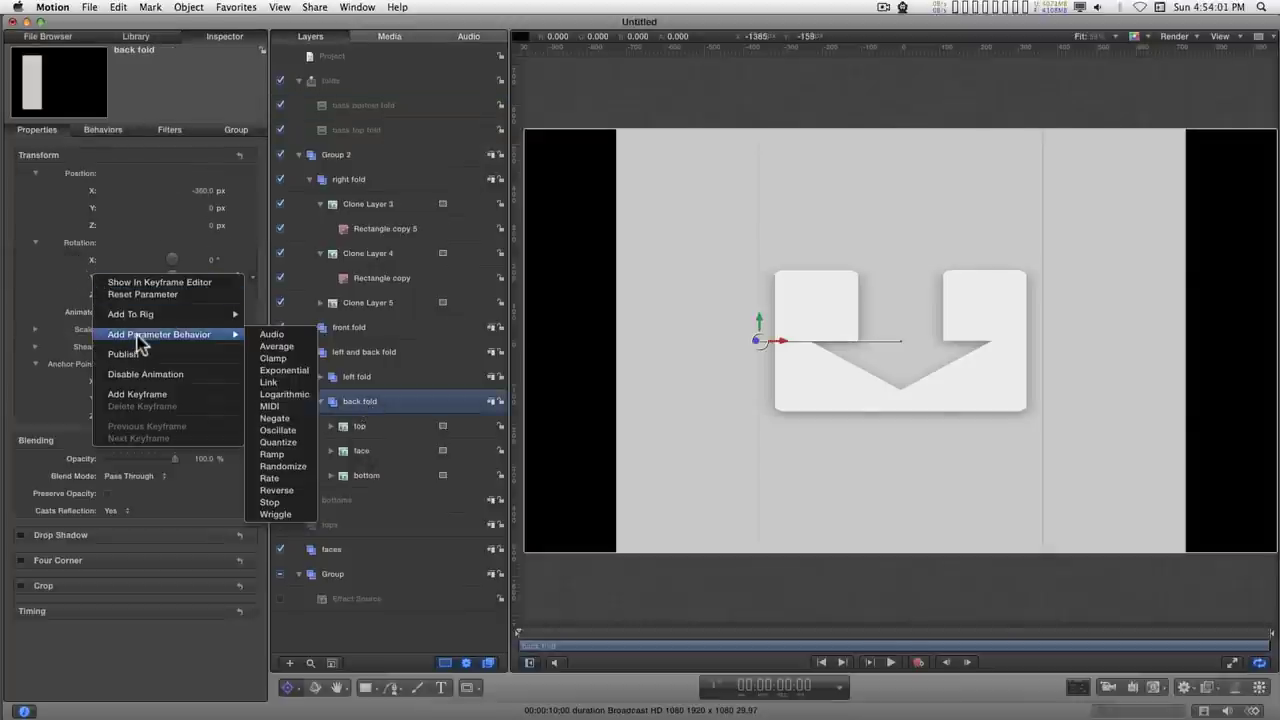
mouse_move(270, 326)
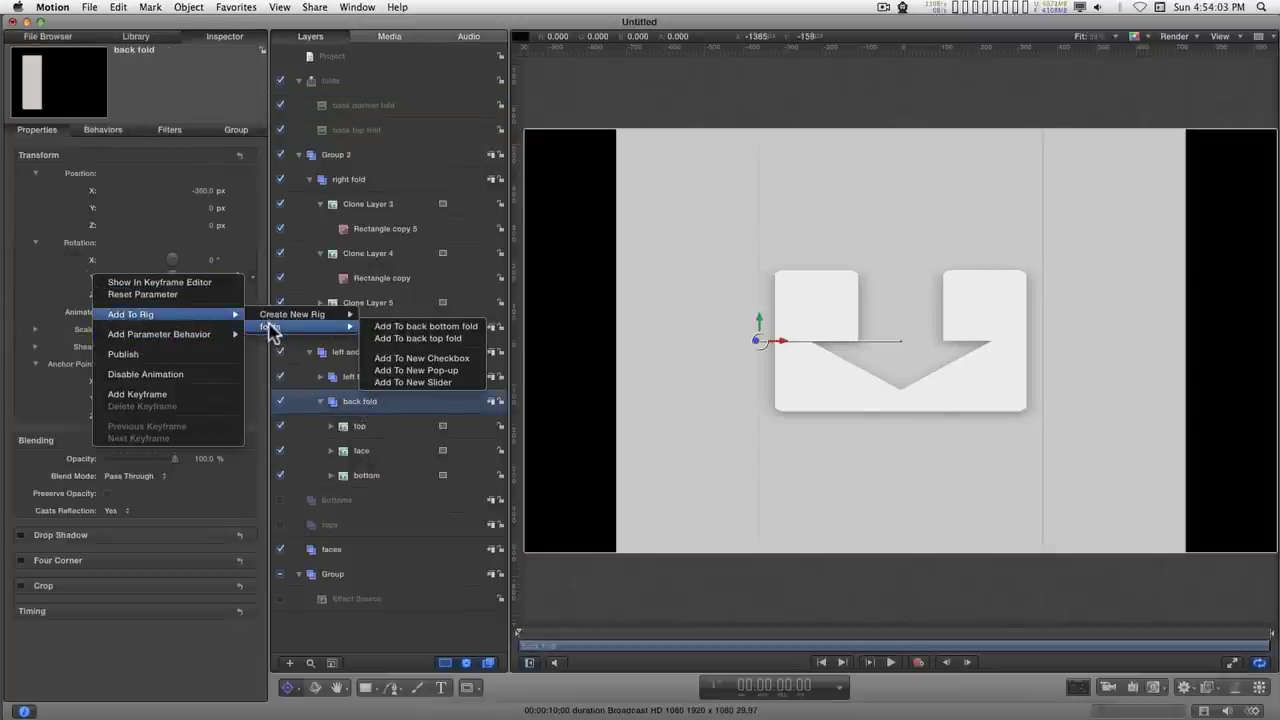
click(424, 384)
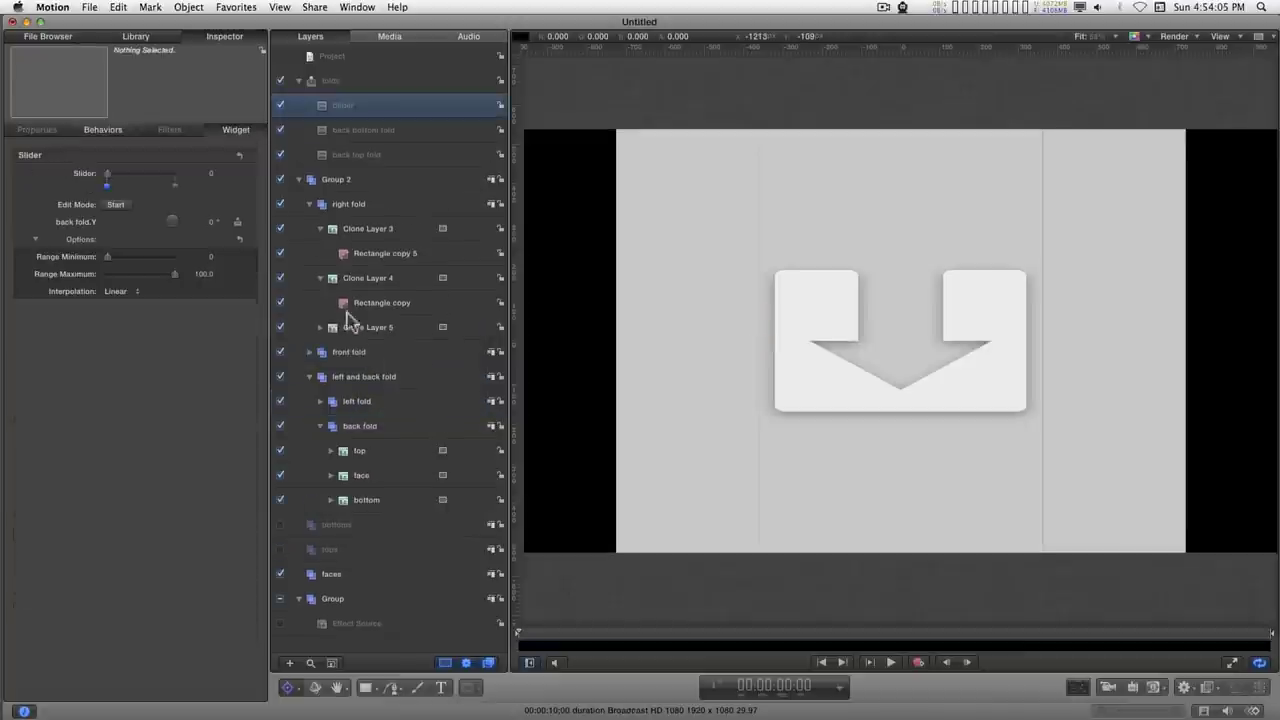
double_click(342, 105)
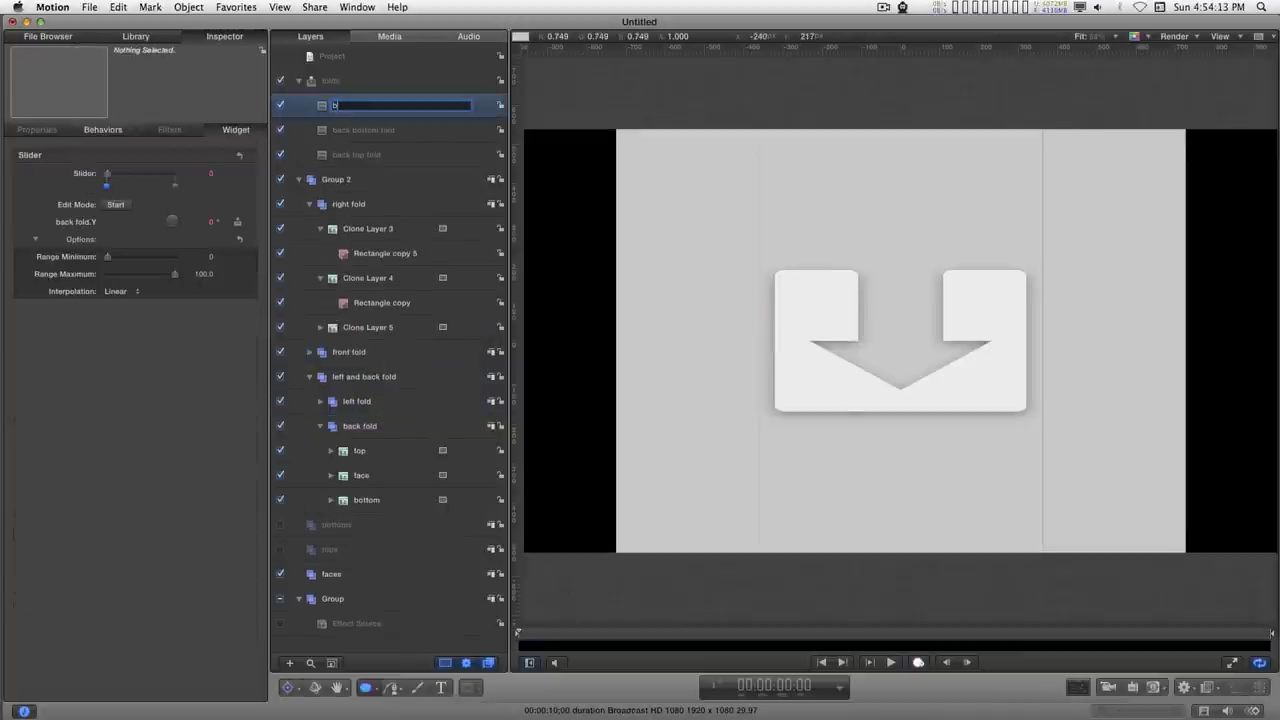
key(Return)
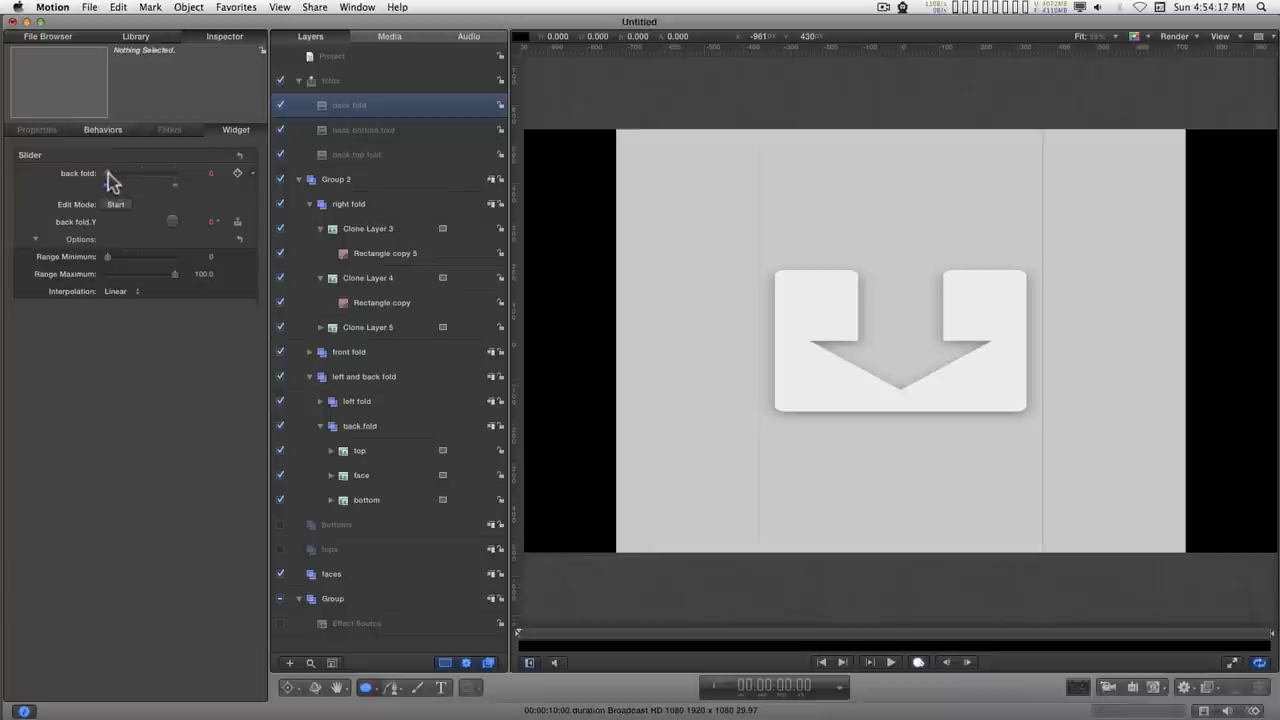
- With the slider at maximum, set back fold Y rotation to -90° and Range Maximum to 90
drag(110, 180, 209, 227)
click(206, 222)
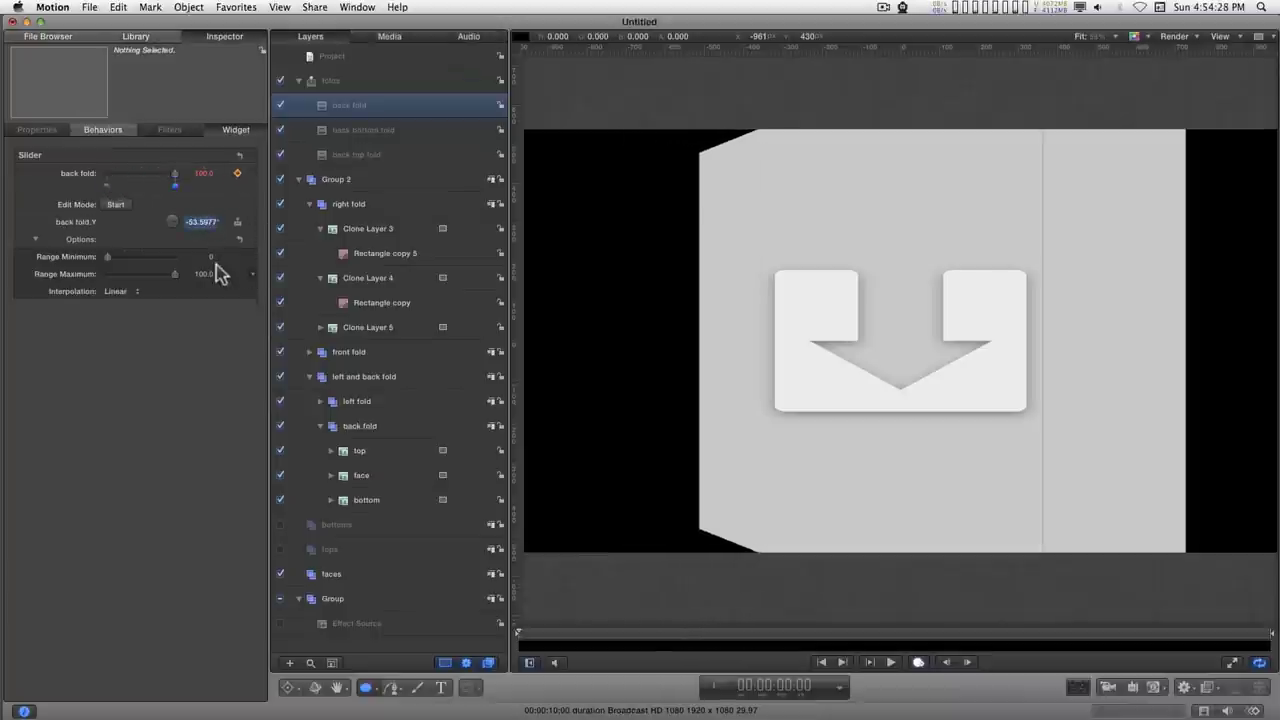
text(-90)
key(Return)
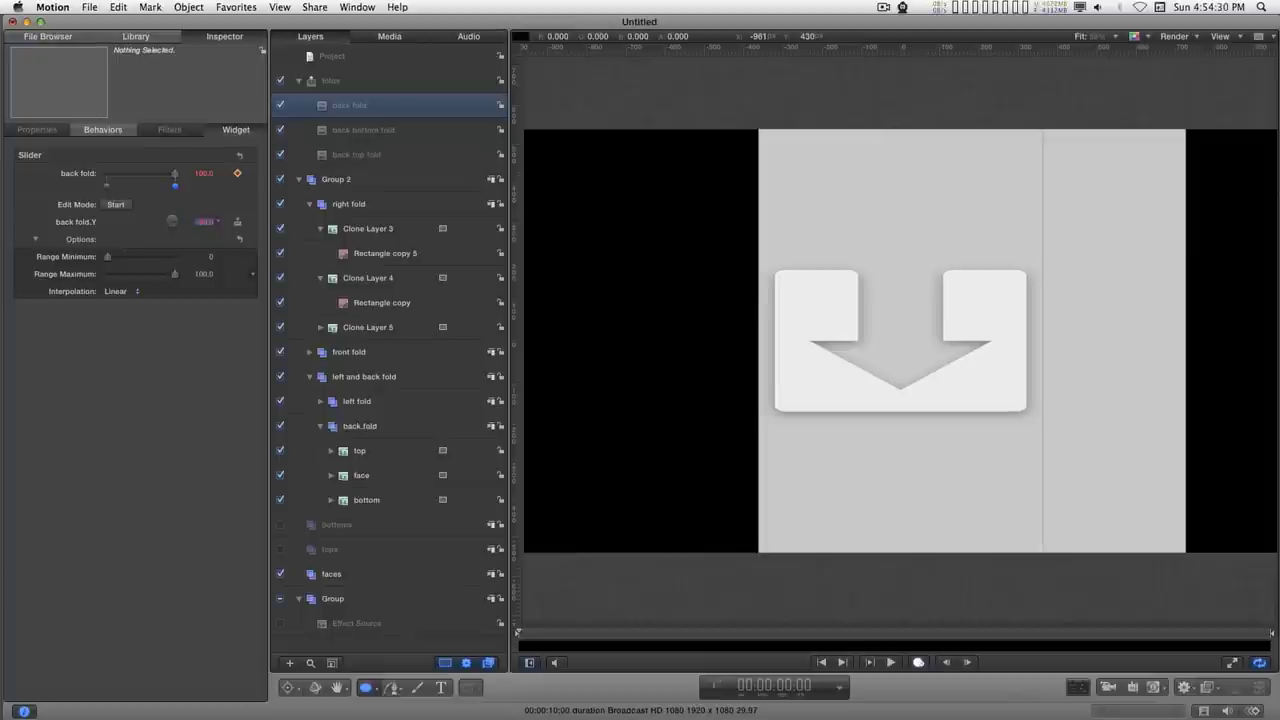
click(204, 273)
text(90)
key(Return)
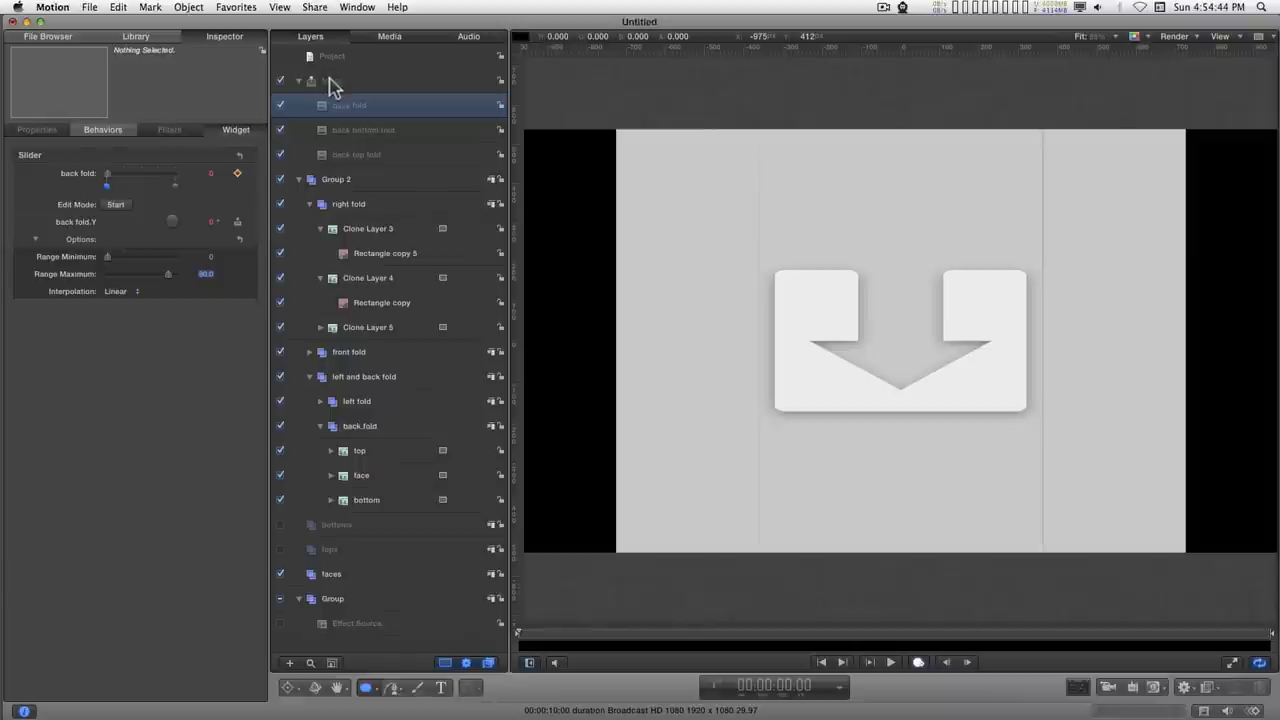
- Set back fold to 24.68, back bottom fold to 47.41 and back top fold to 60.61
click(330, 82)
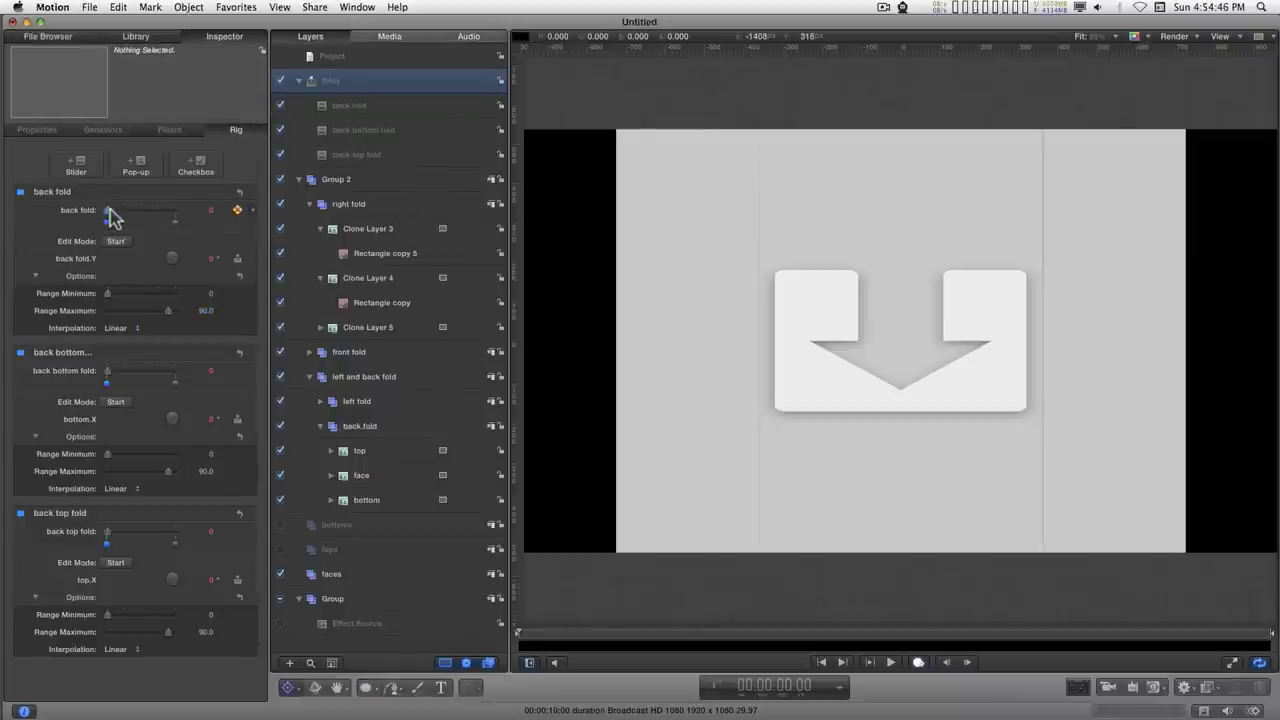
mouse_move(108, 213)
mouse_down()
mouse_move(150, 212)
mouse_move(130, 220)
mouse_up()
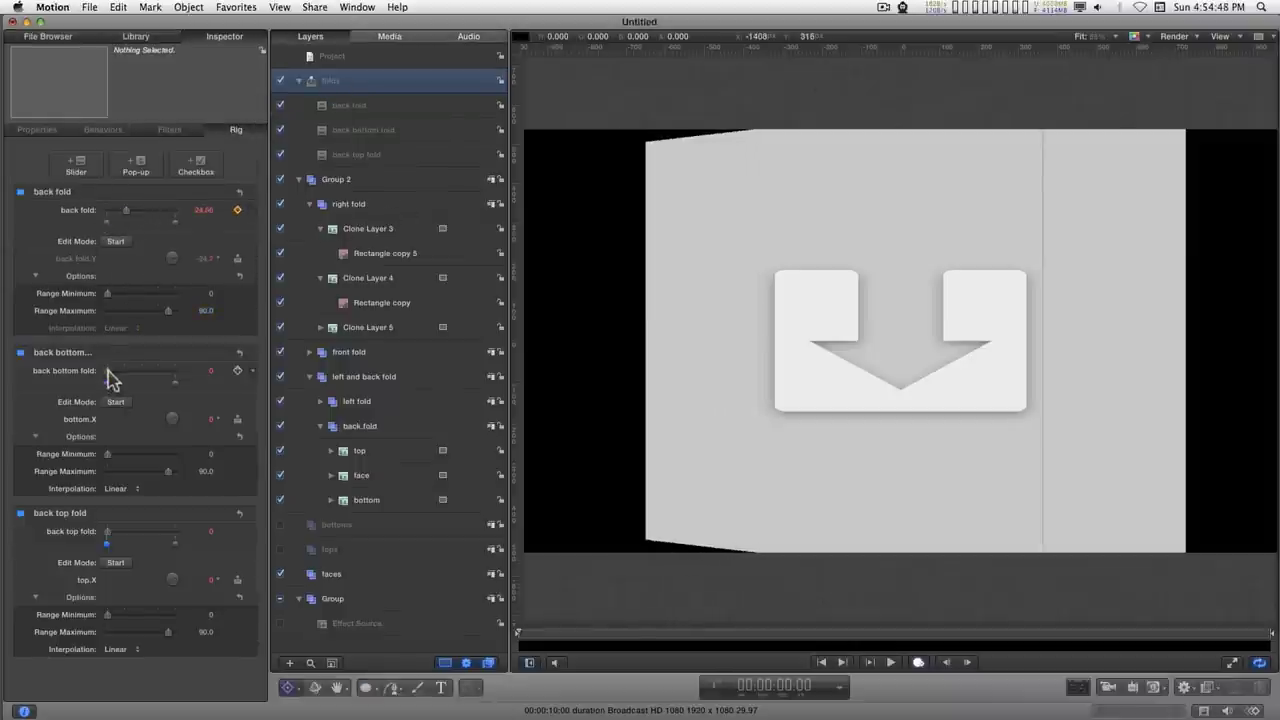
drag(107, 371, 143, 371)
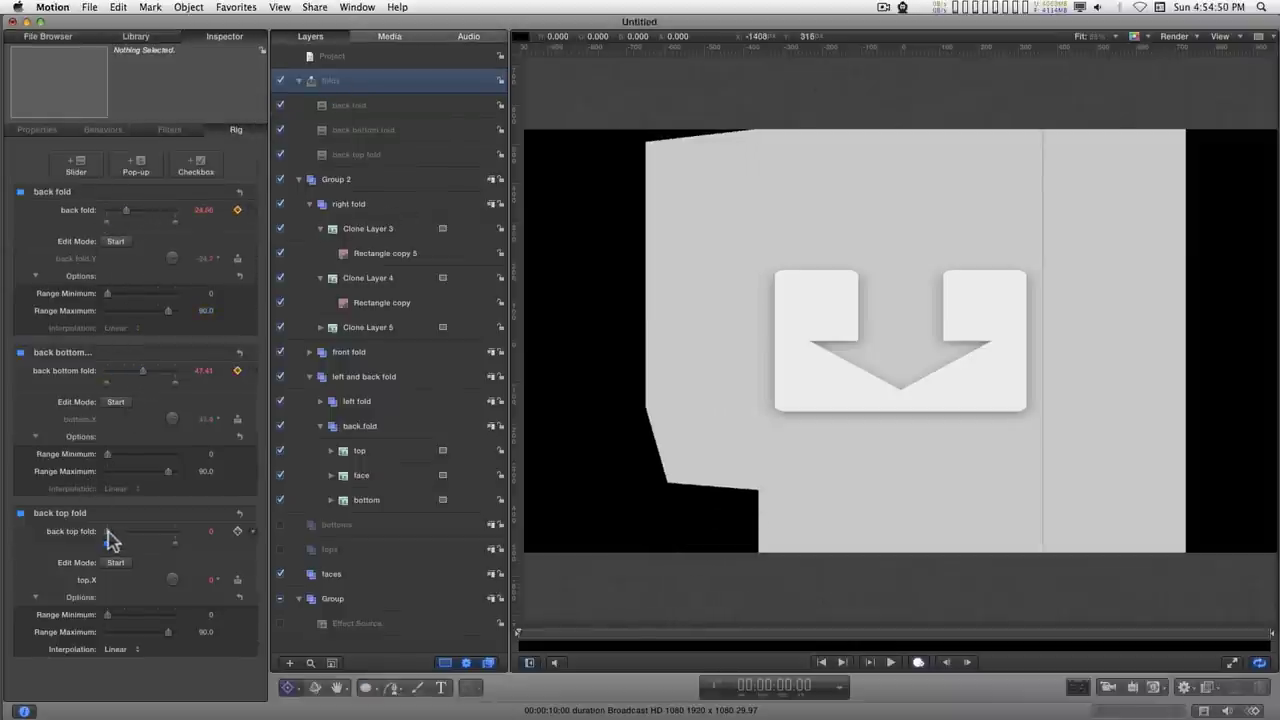
drag(108, 532, 154, 533)
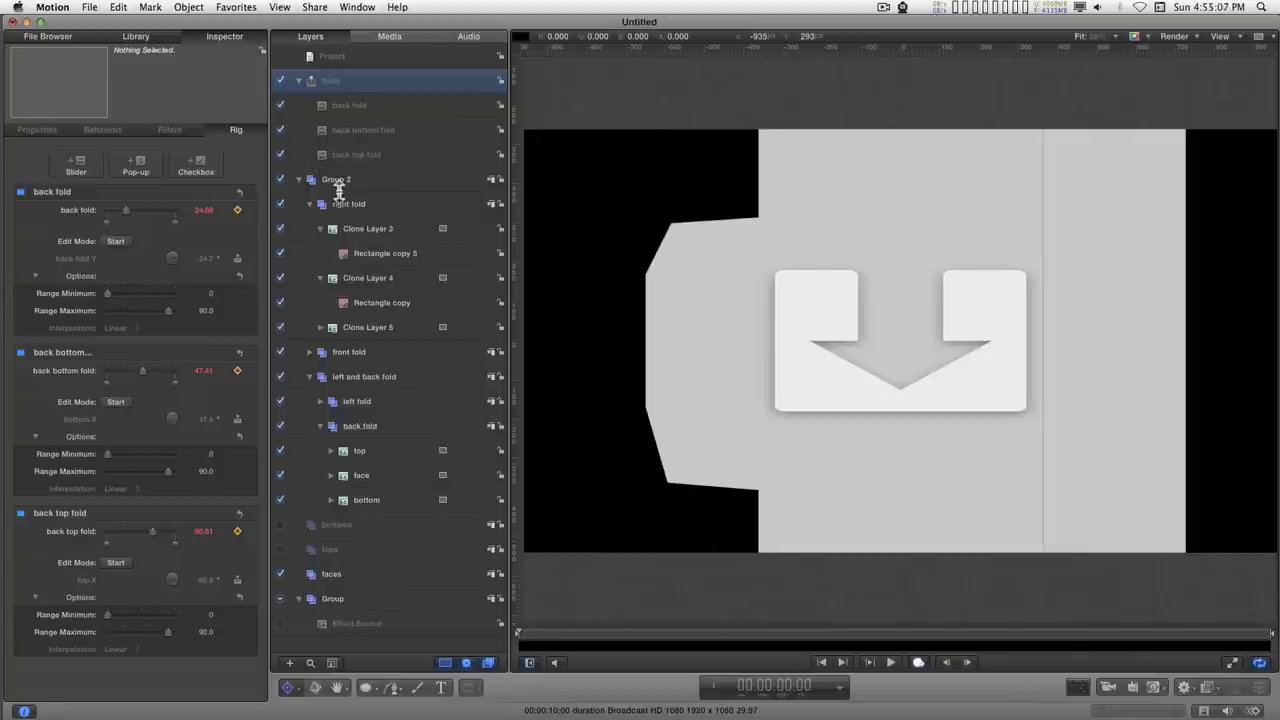
- Add a camera to the project and switch the groups to 3D
click(337, 182)
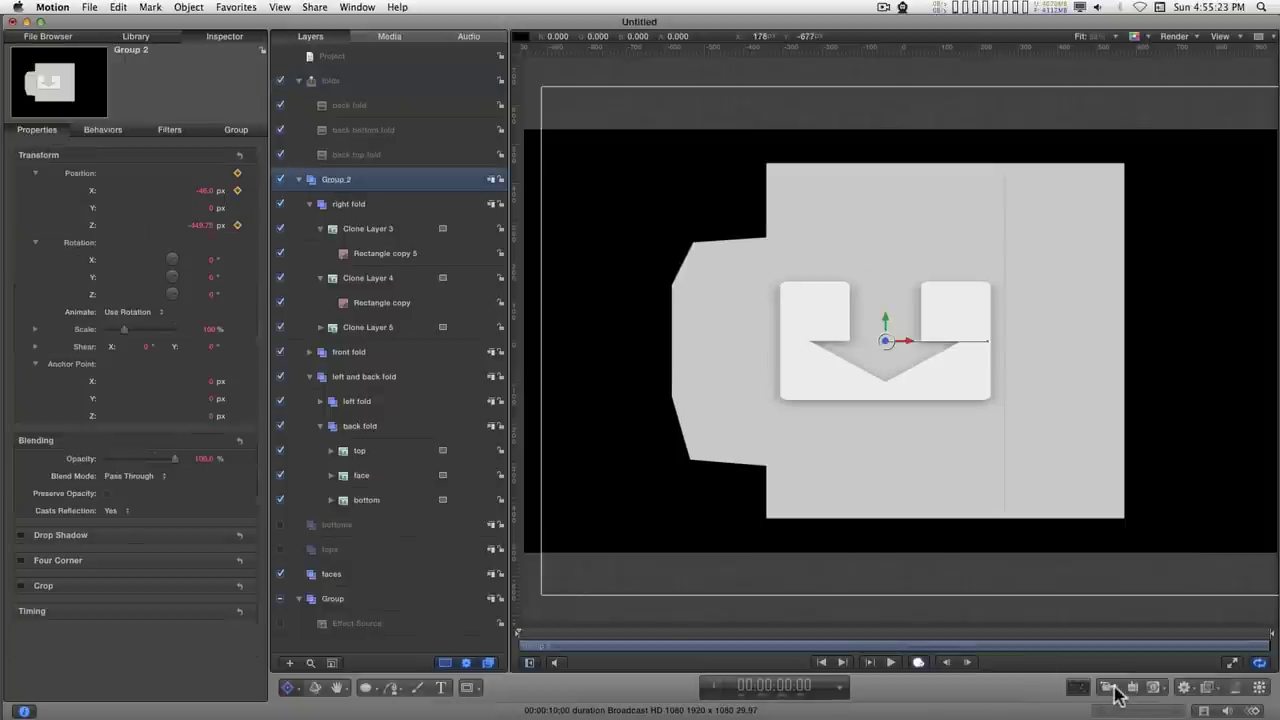
click(1108, 687)
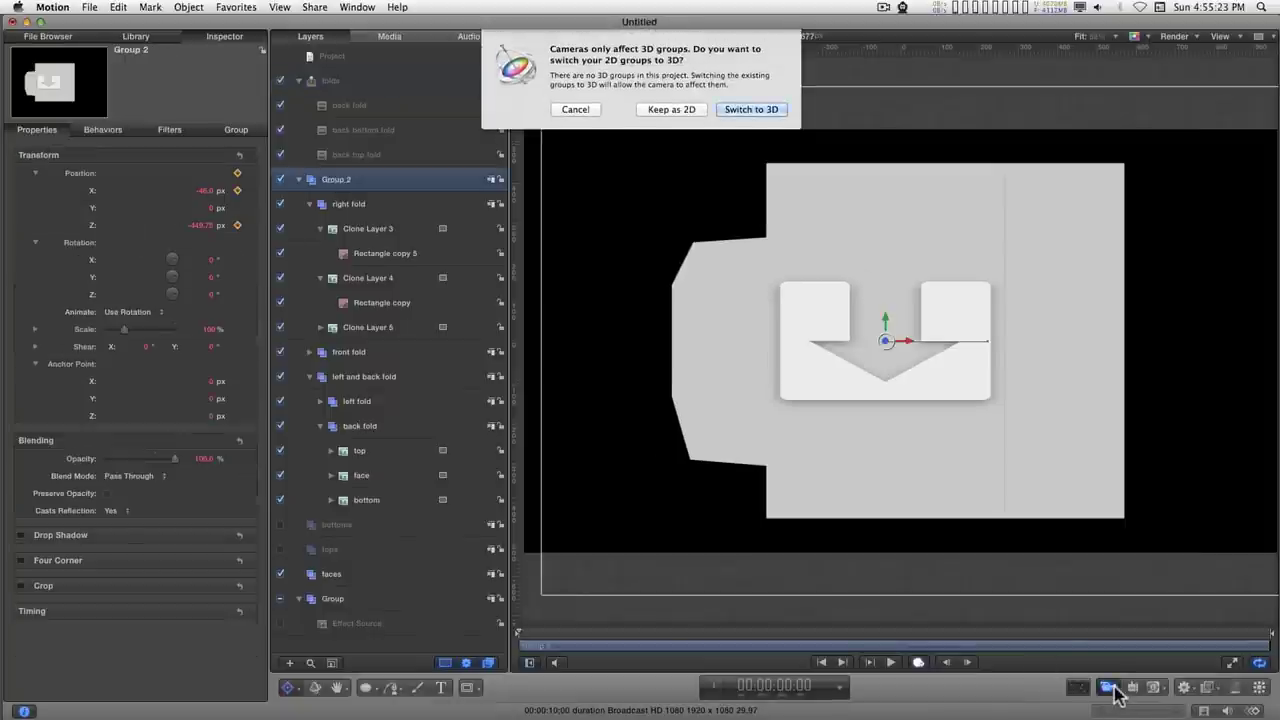
click(760, 109)
click(345, 210)
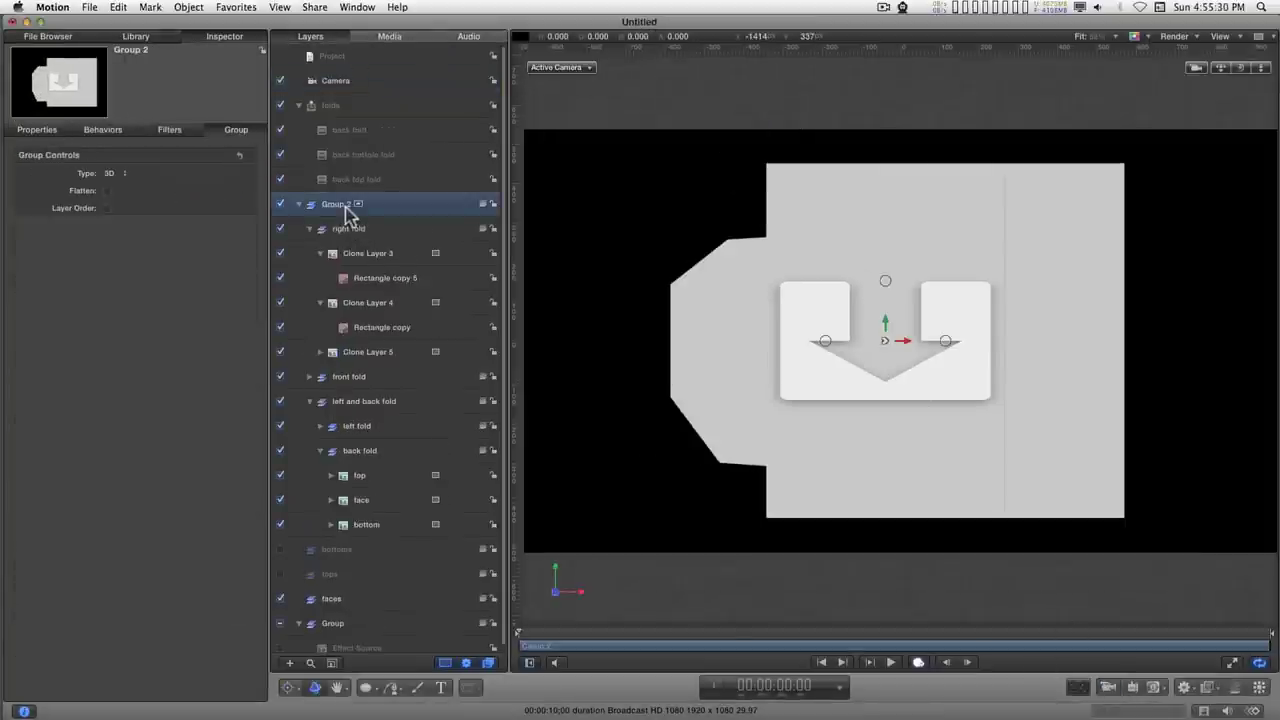
- Move Group 2 to X -89.48 px and Z -551.99 px, tilted 84° on X
key(F1)
drag(211, 277, 290, 277)
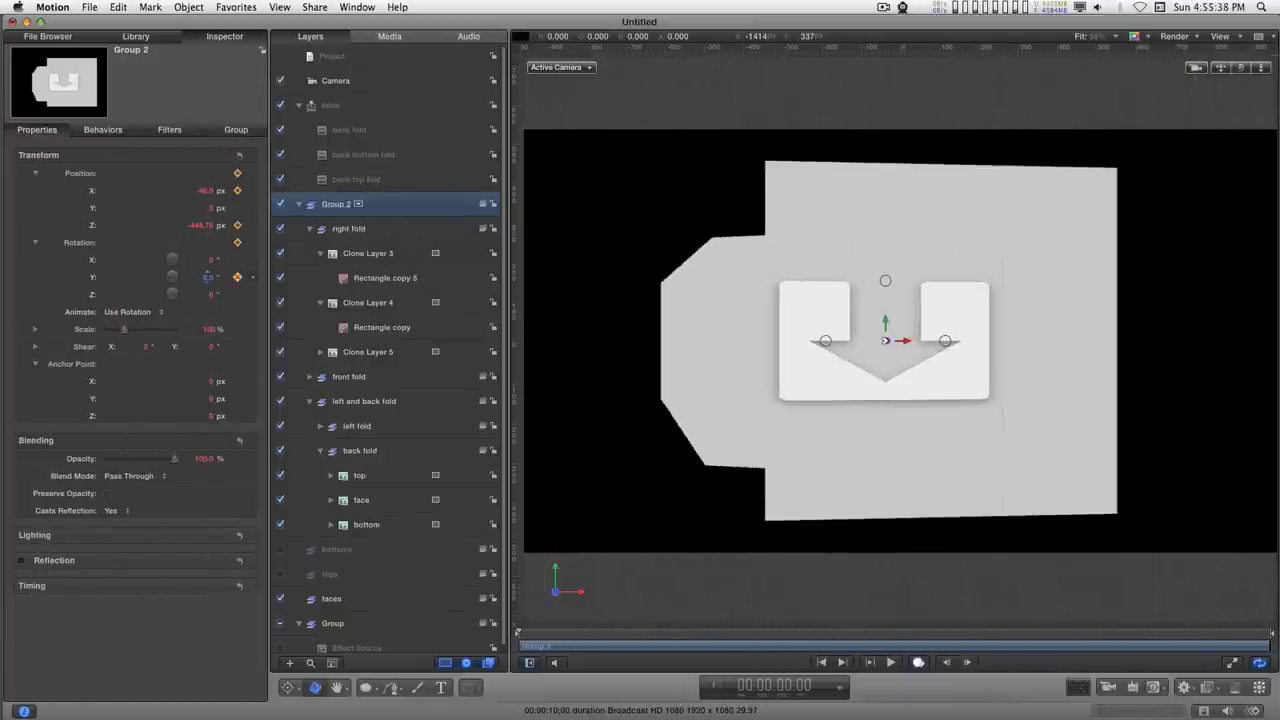
drag(214, 259, 172, 300)
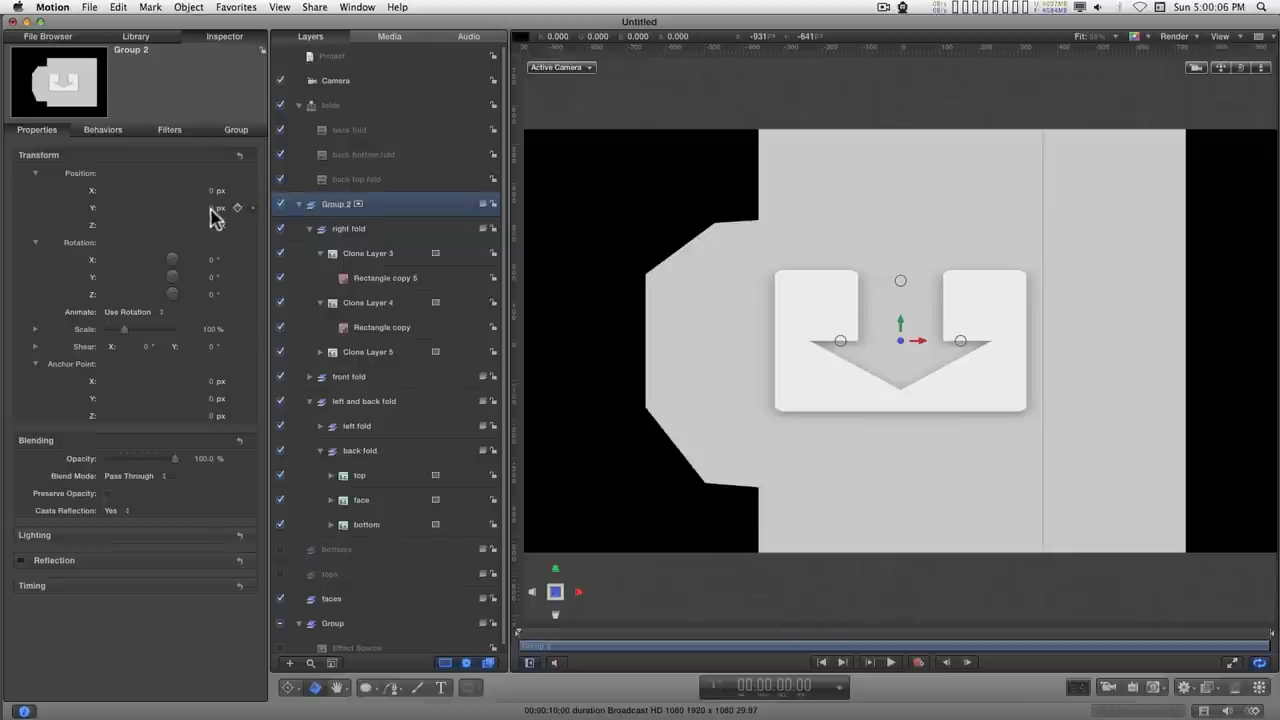
drag(210, 197, 165, 197)
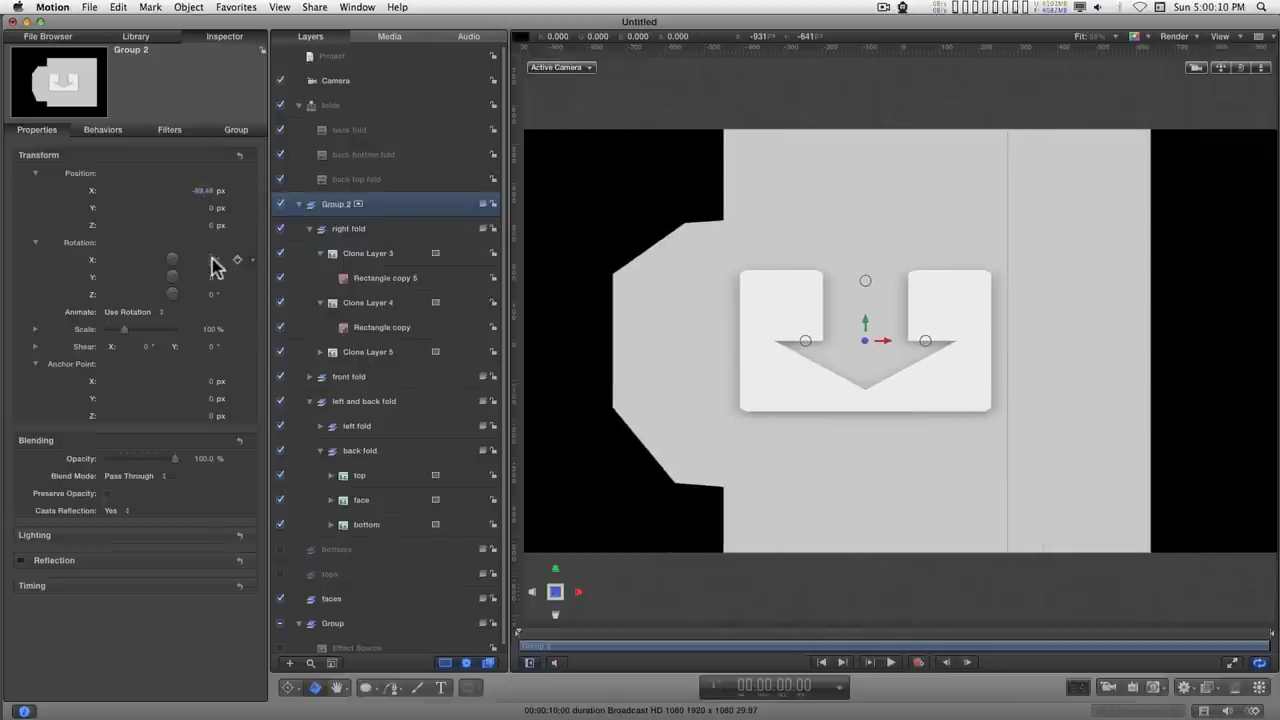
mouse_move(212, 268)
mouse_down()
mouse_move(209, 323)
mouse_move(220, 285)
mouse_move(236, 285)
mouse_move(197, 296)
mouse_move(207, 276)
mouse_up()
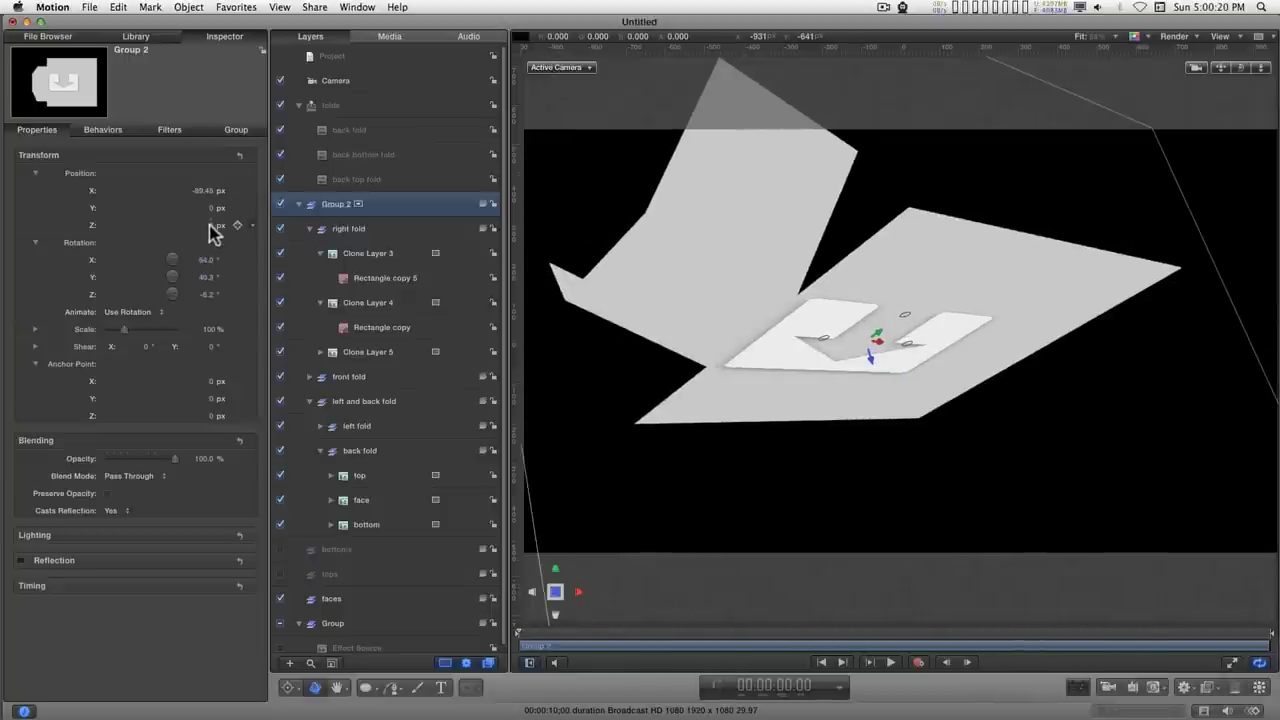
mouse_move(212, 226)
mouse_down()
mouse_move(200, 226)
mouse_move(215, 232)
mouse_up()
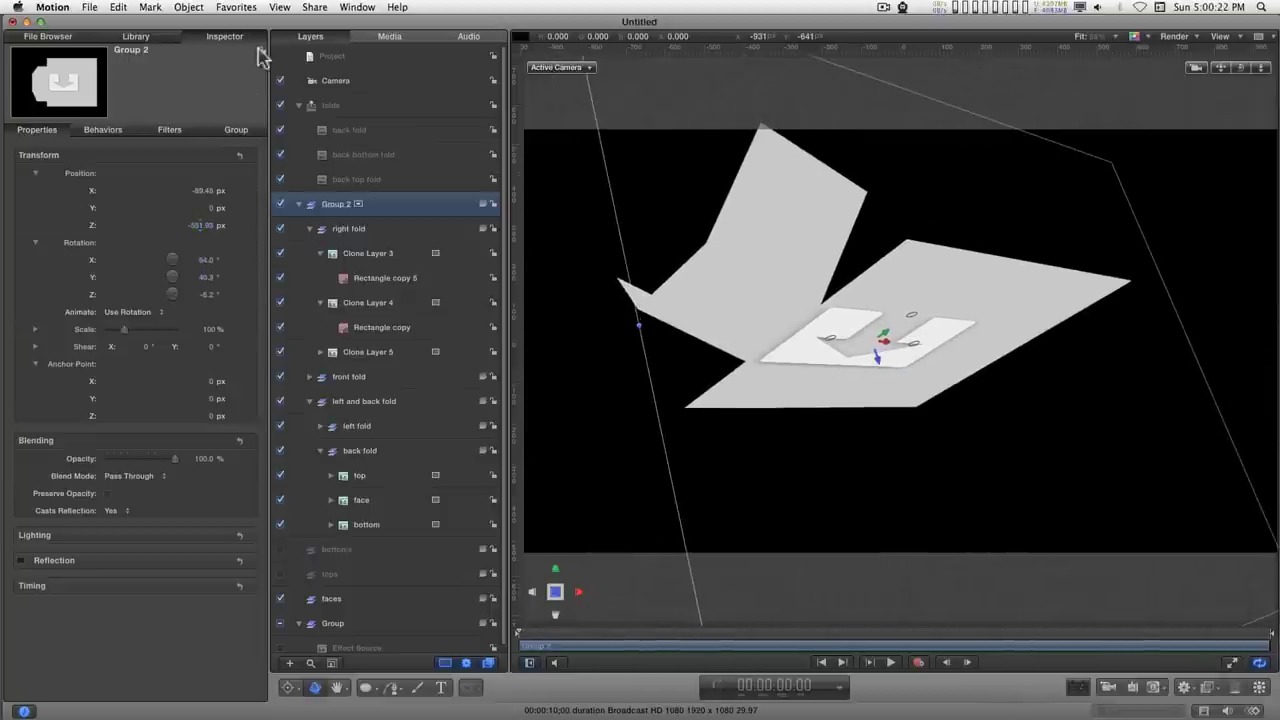
- Show the project's Publishing parameters and publish the back fold slider
mouse_move(103, 176)
click(352, 60)
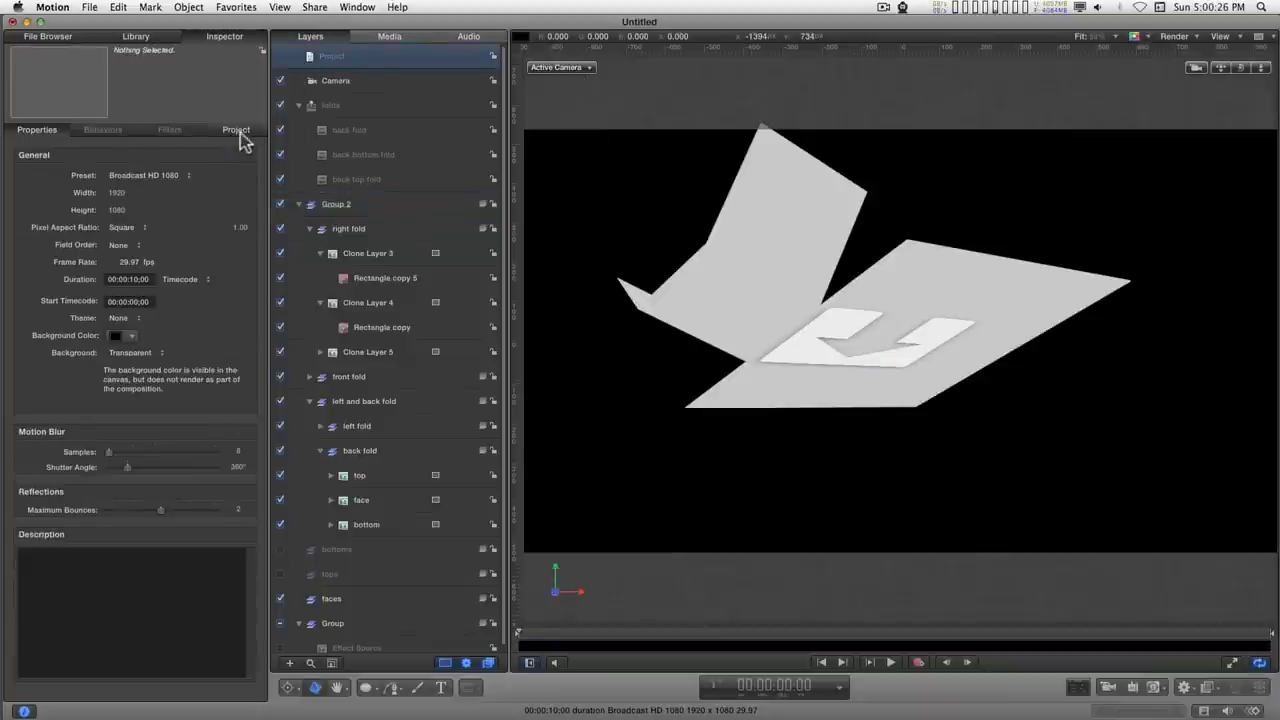
click(240, 130)
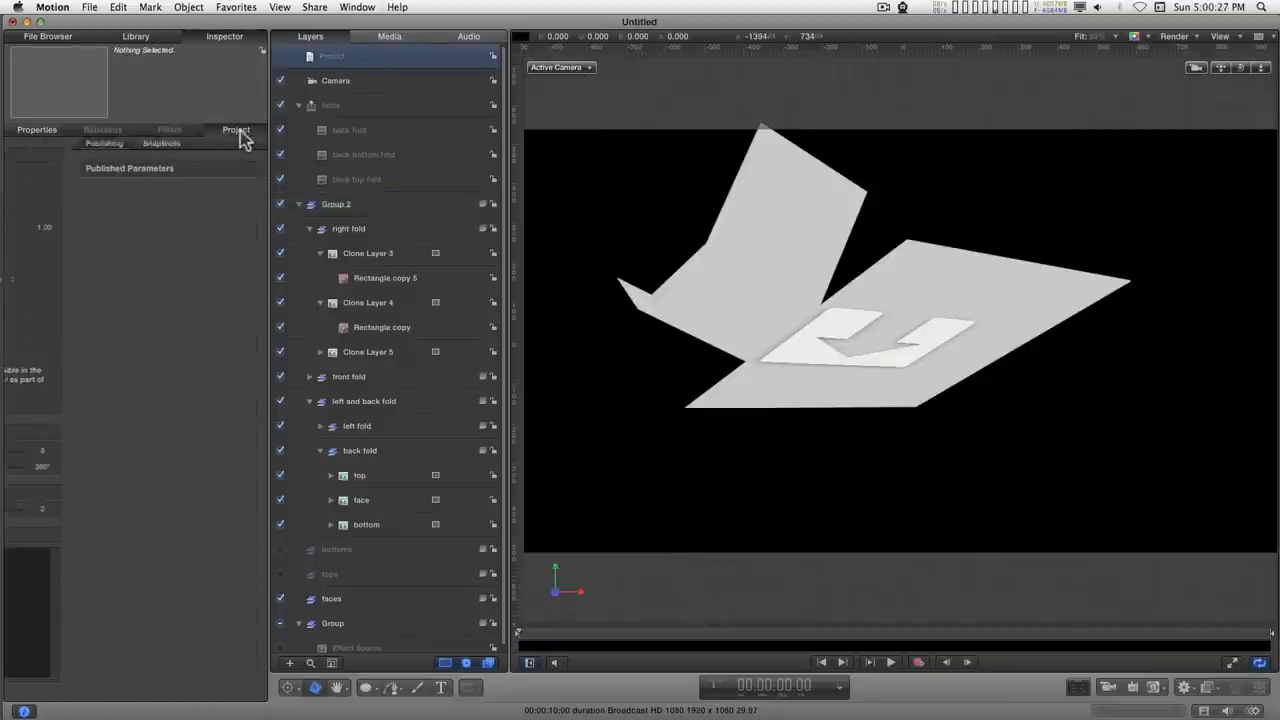
click(351, 132)
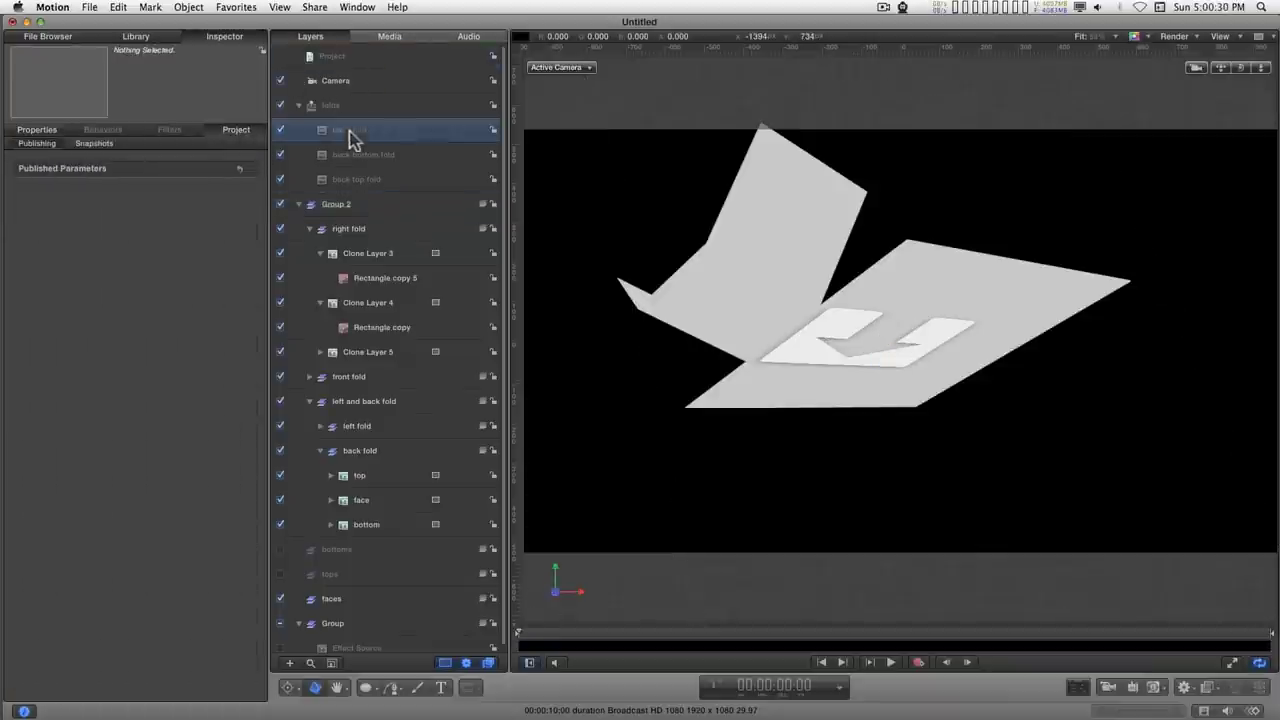
right_click(88, 174)
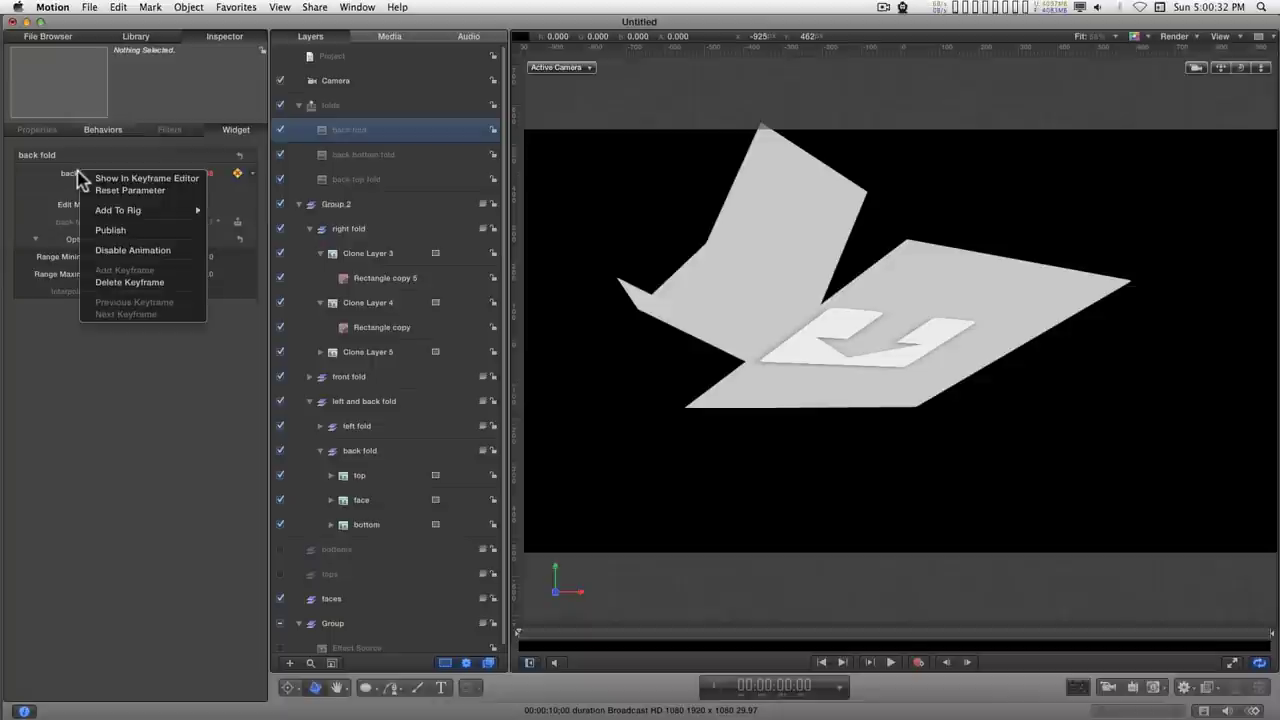
click(137, 234)
- Publish the back bottom fold and back top fold sliders, then reset back top fold to 0
click(366, 157)
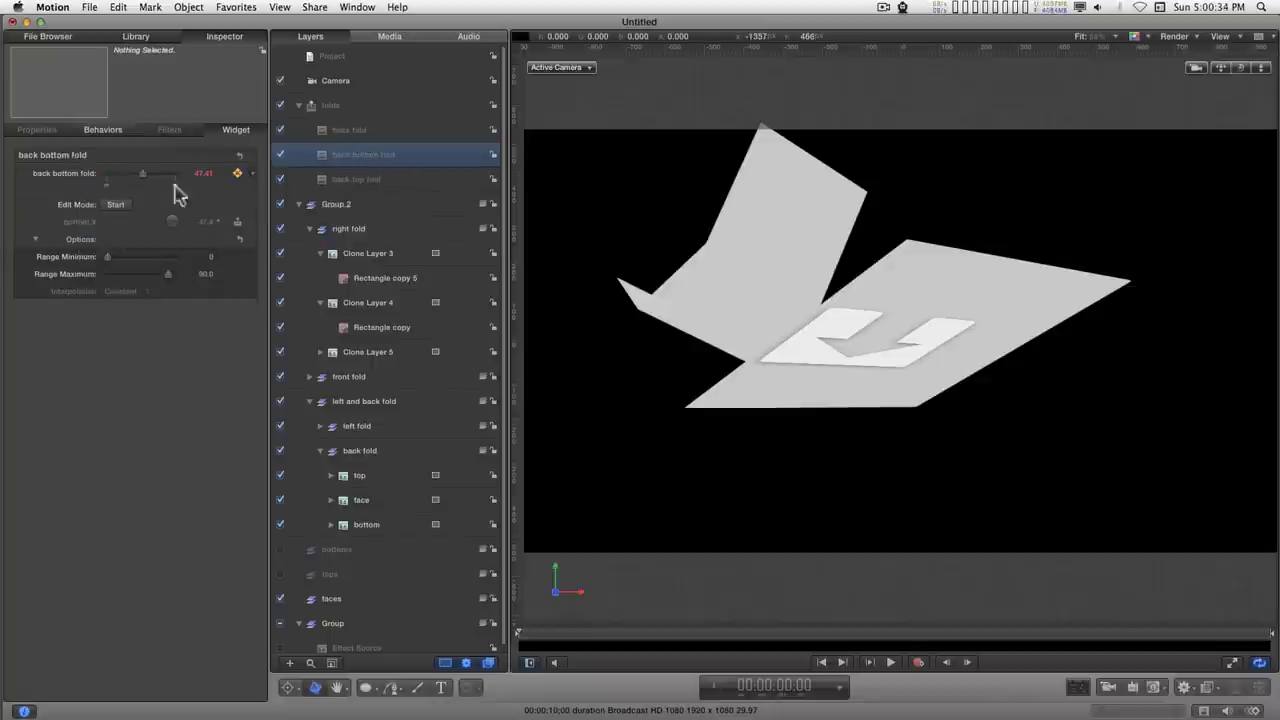
right_click(72, 176)
click(150, 231)
click(352, 180)
right_click(63, 173)
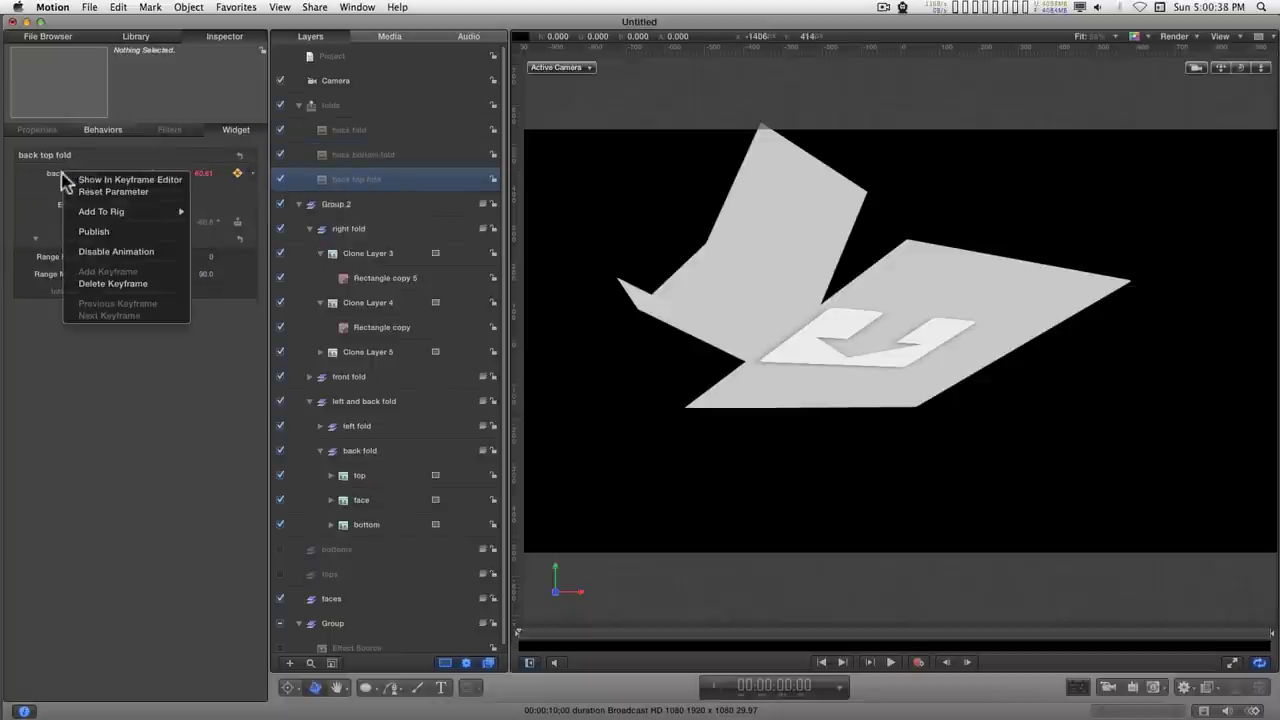
click(93, 232)
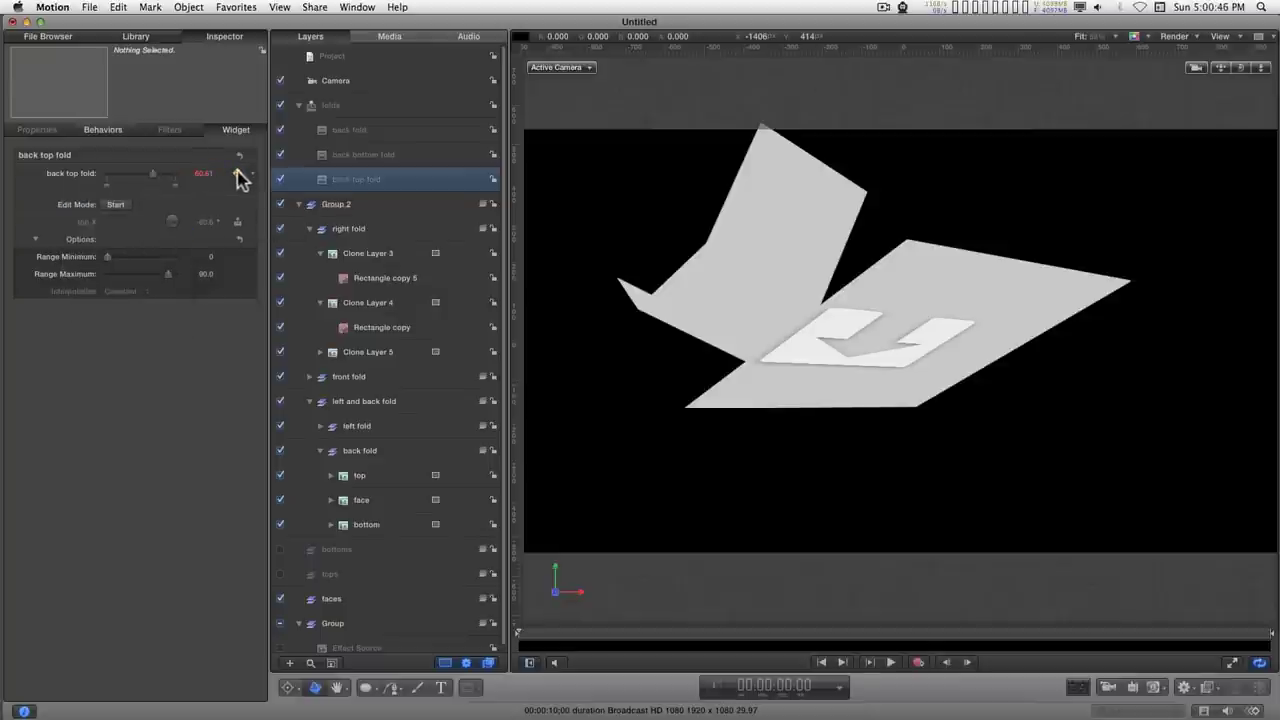
click(917, 661)
click(239, 177)
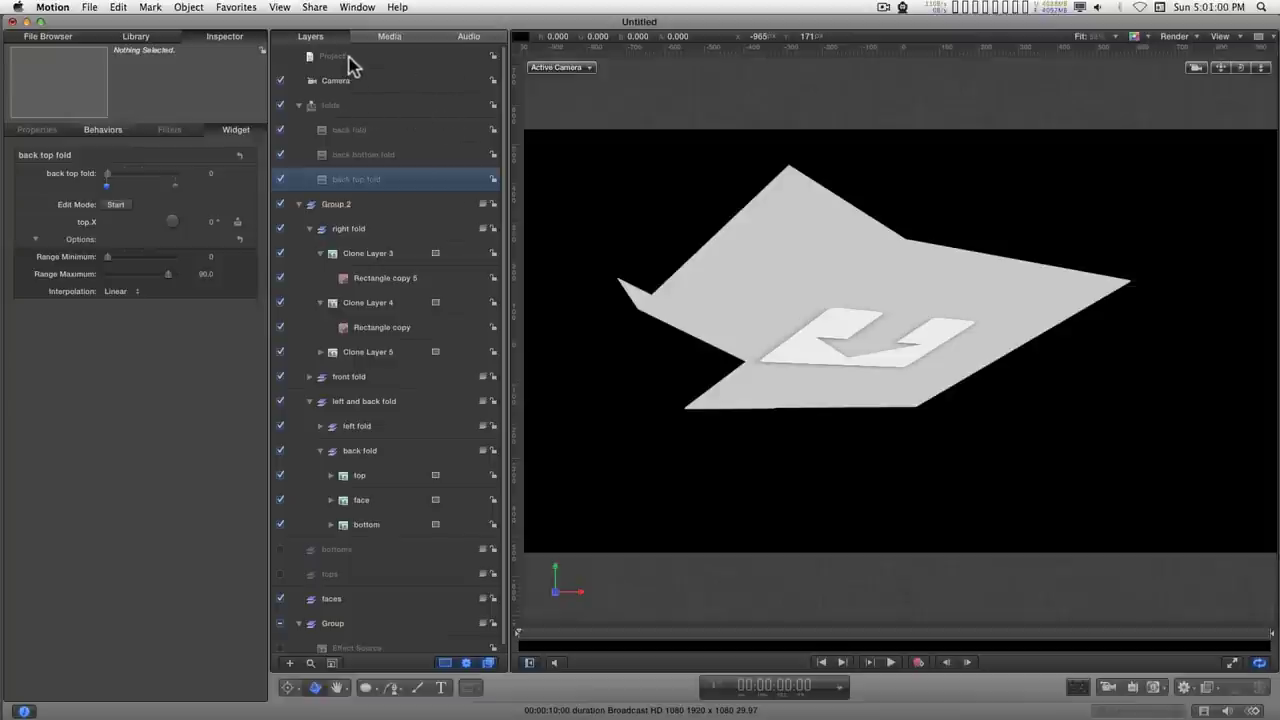
- Inspect the Position and Rotation options in Group 2's transform properties
click(350, 208)
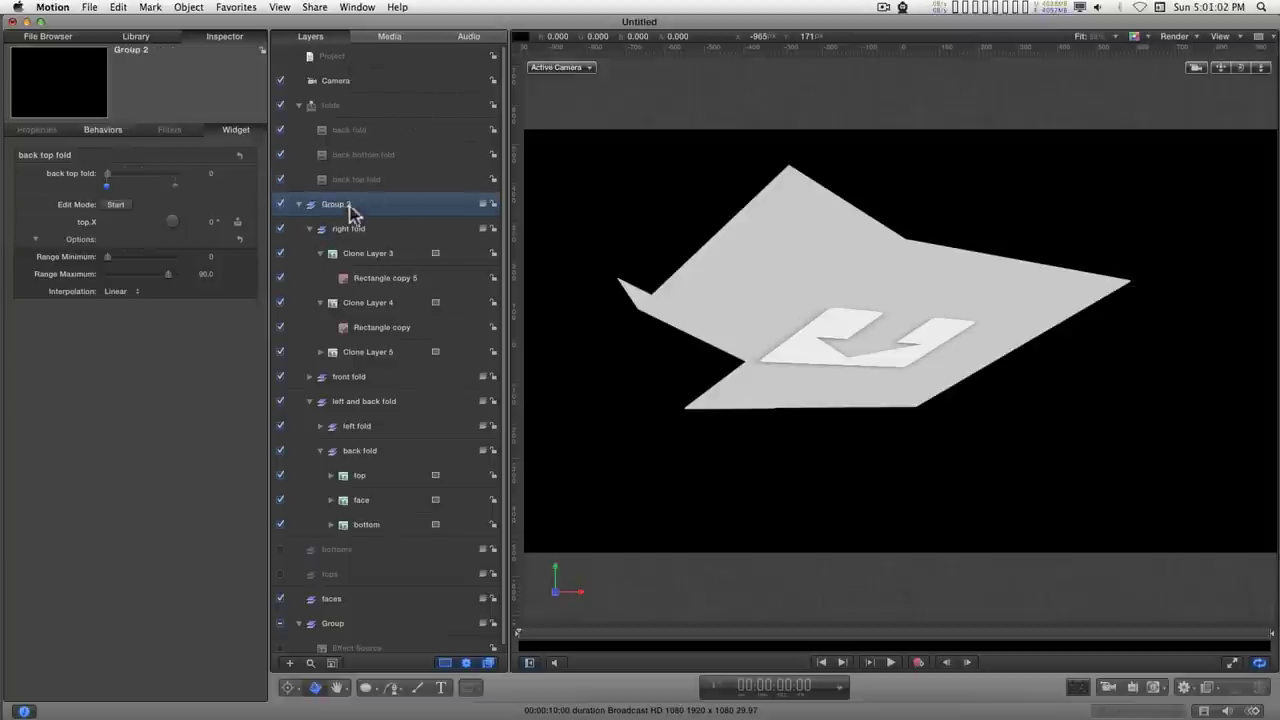
click(40, 130)
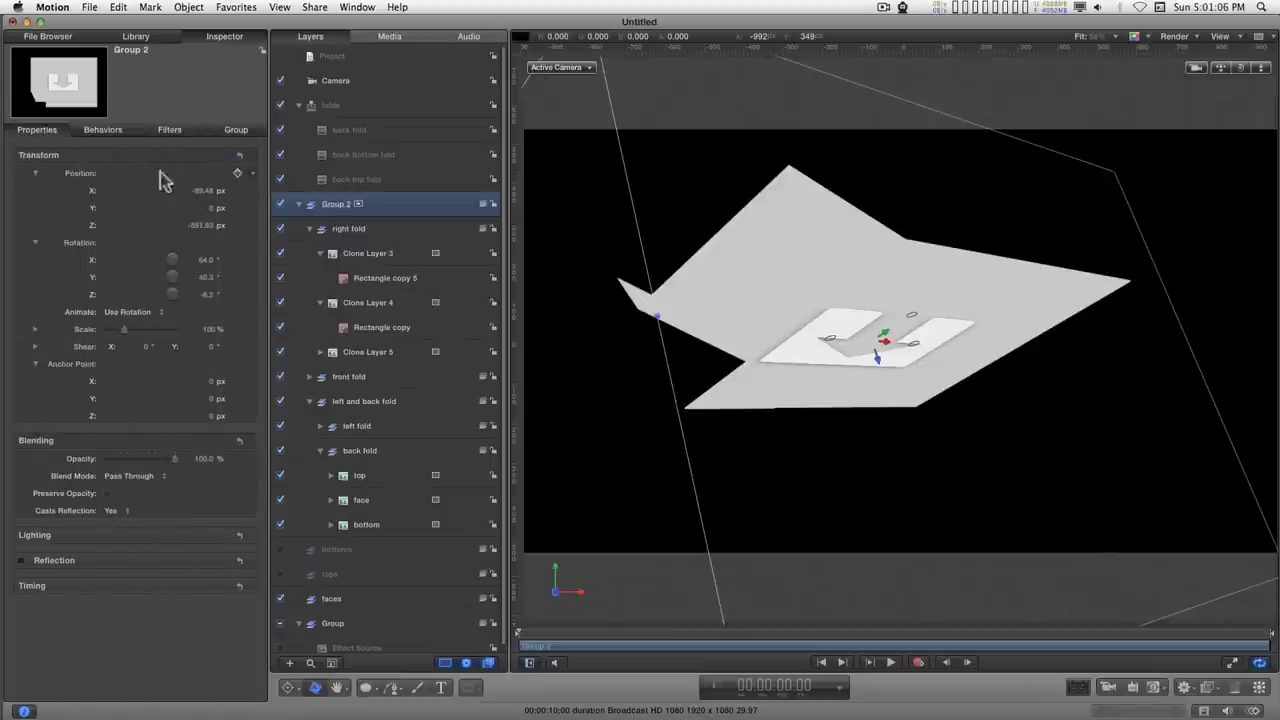
right_click(88, 176)
right_click(84, 244)
right_click(82, 242)
click(329, 186)
- Check the Camera's settings, then move front fold above right fold inside Group 2
click(338, 84)
click(240, 131)
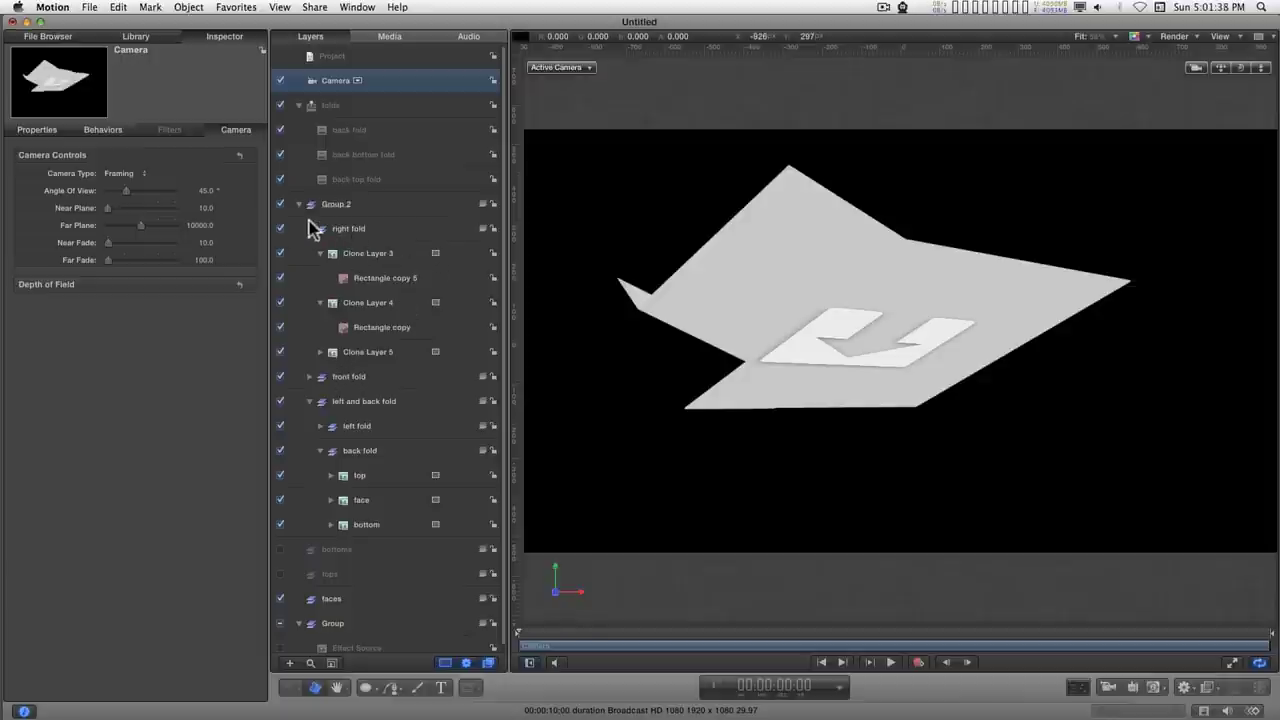
click(309, 228)
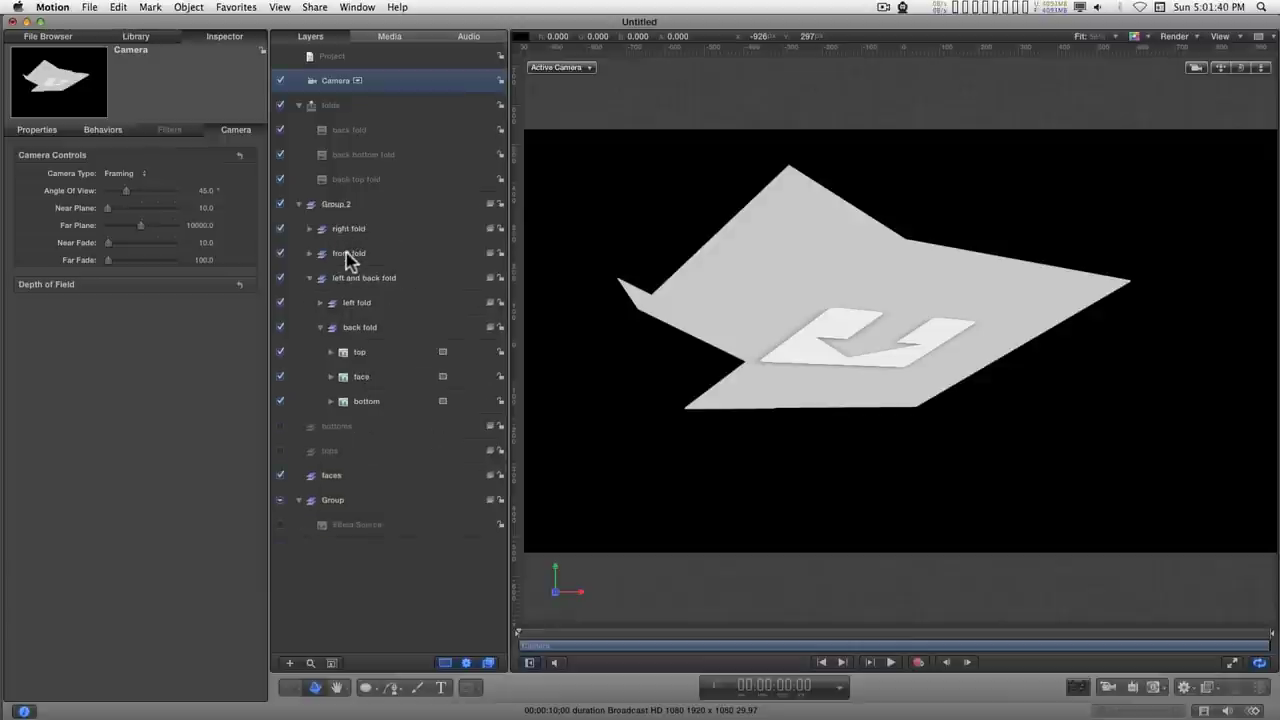
click(310, 228)
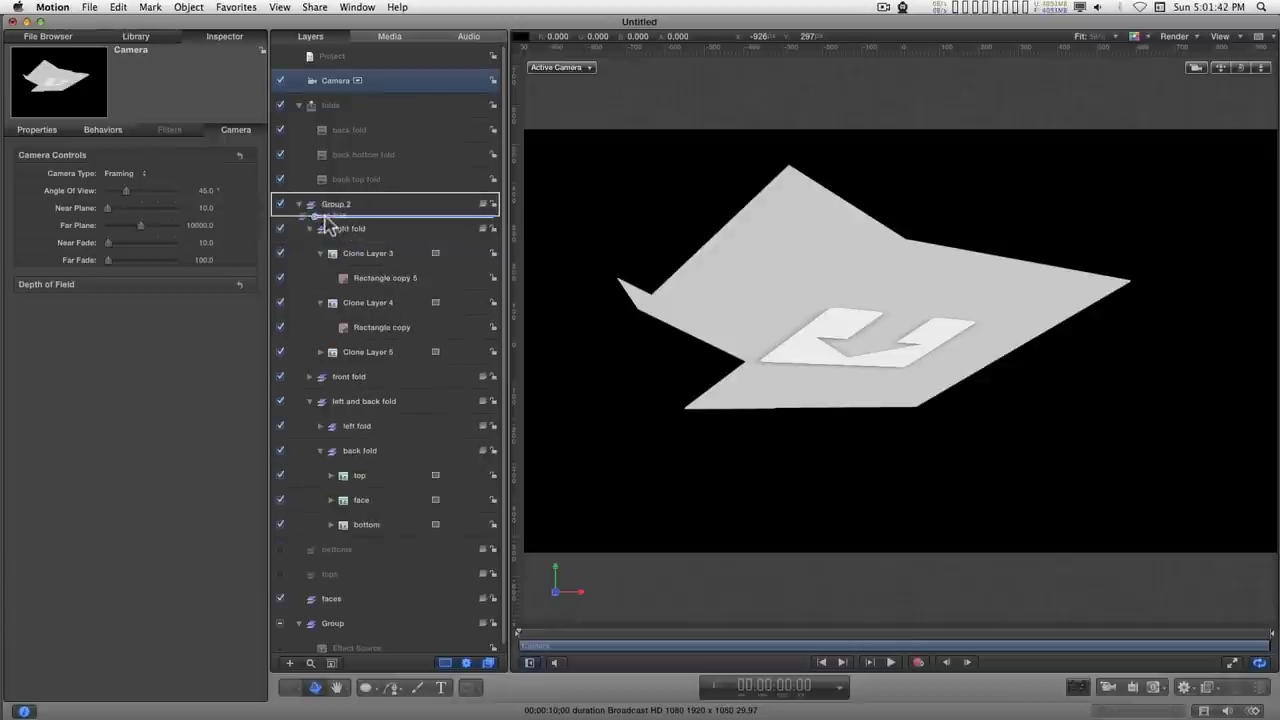
drag(325, 222, 336, 268)
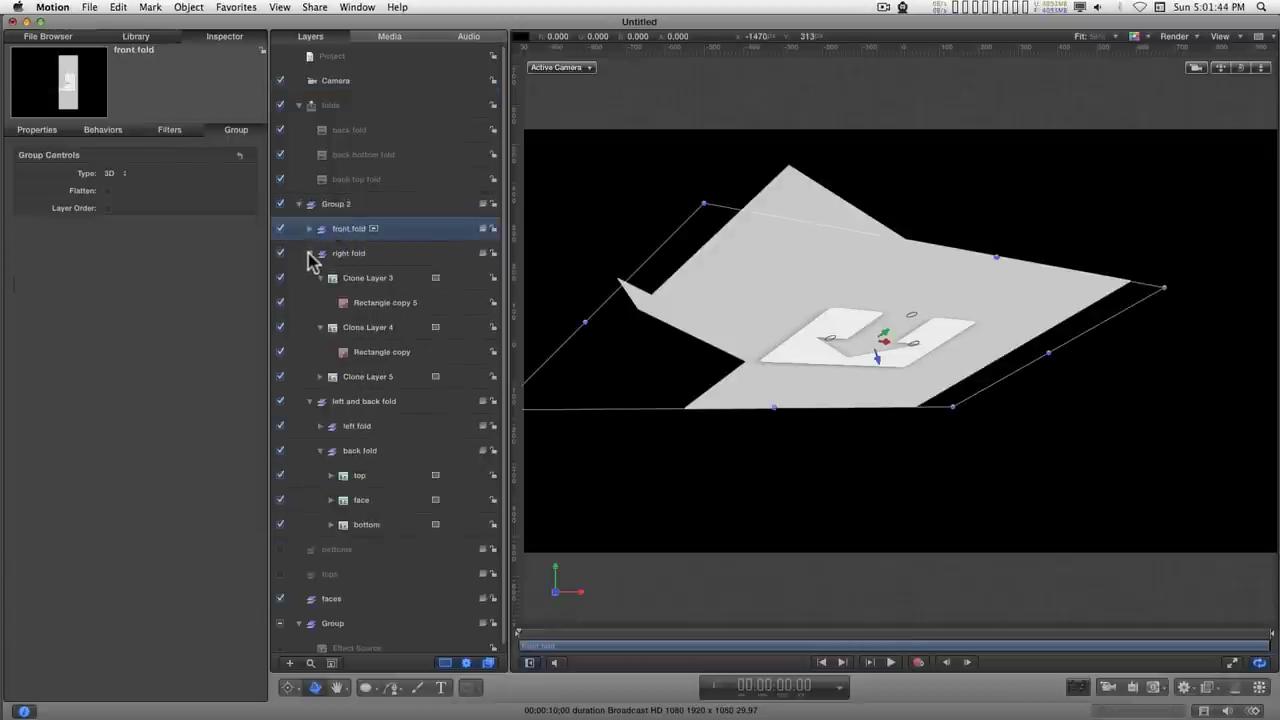
click(312, 253)
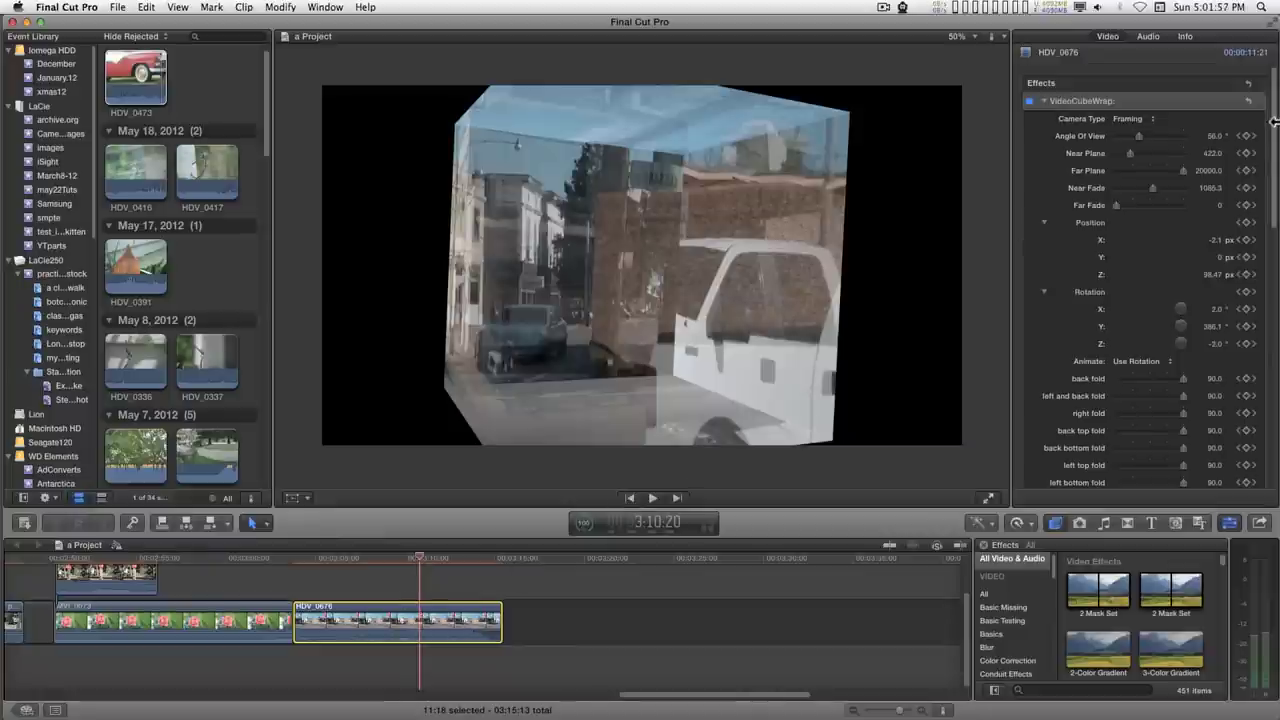
- Play the HDV_0676 clip to preview the VideoCubeWrap effect folding into a cube and unfolding
drag(1275, 128, 1273, 162)
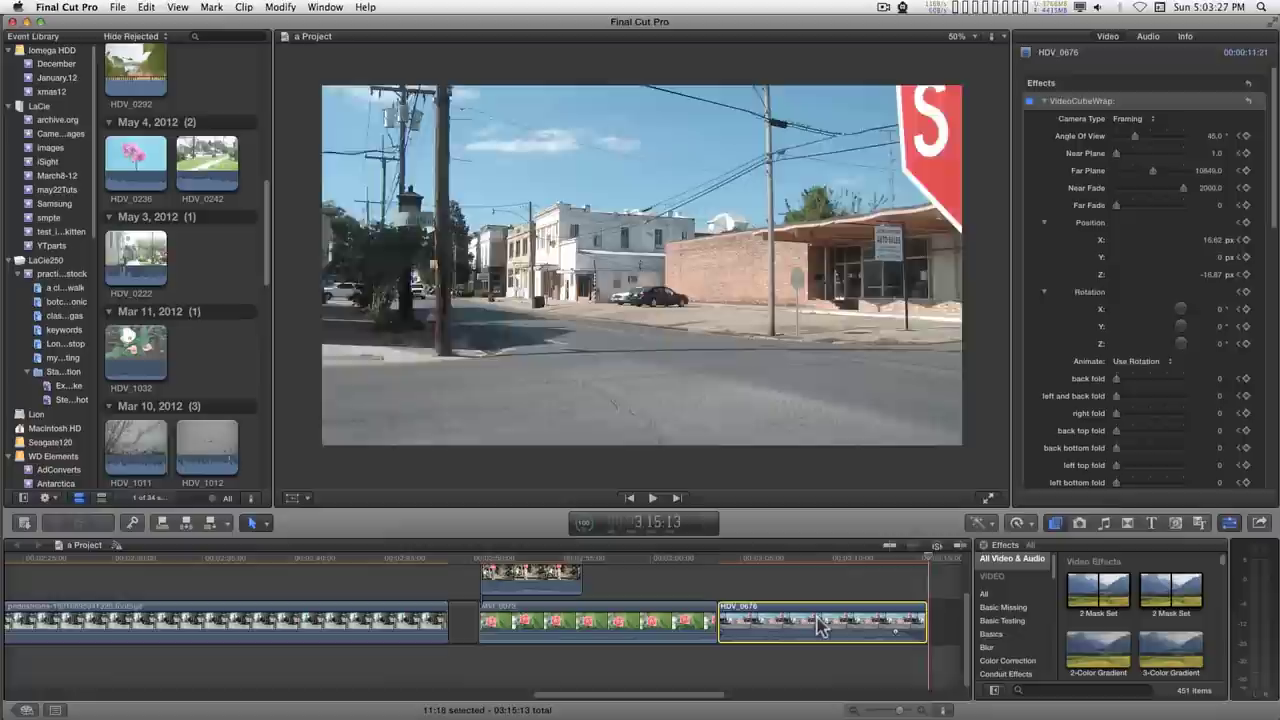
key(/)
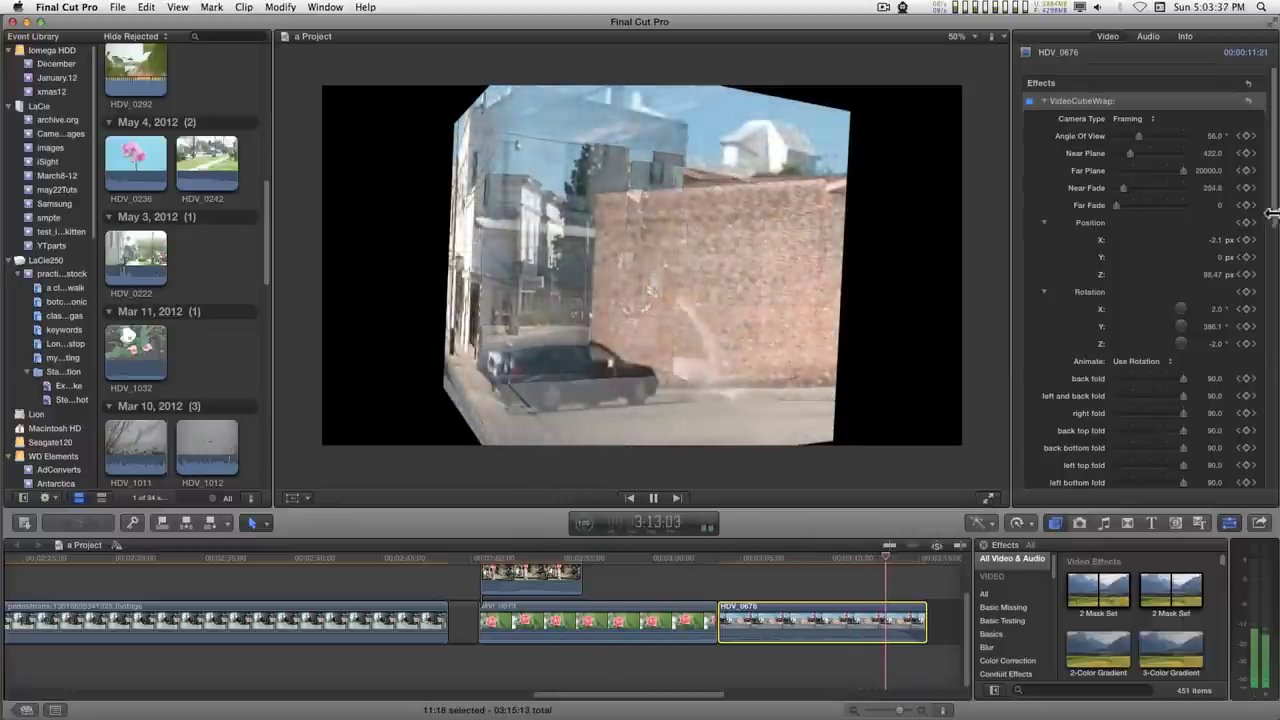
scroll(1150, 240, down, 10)
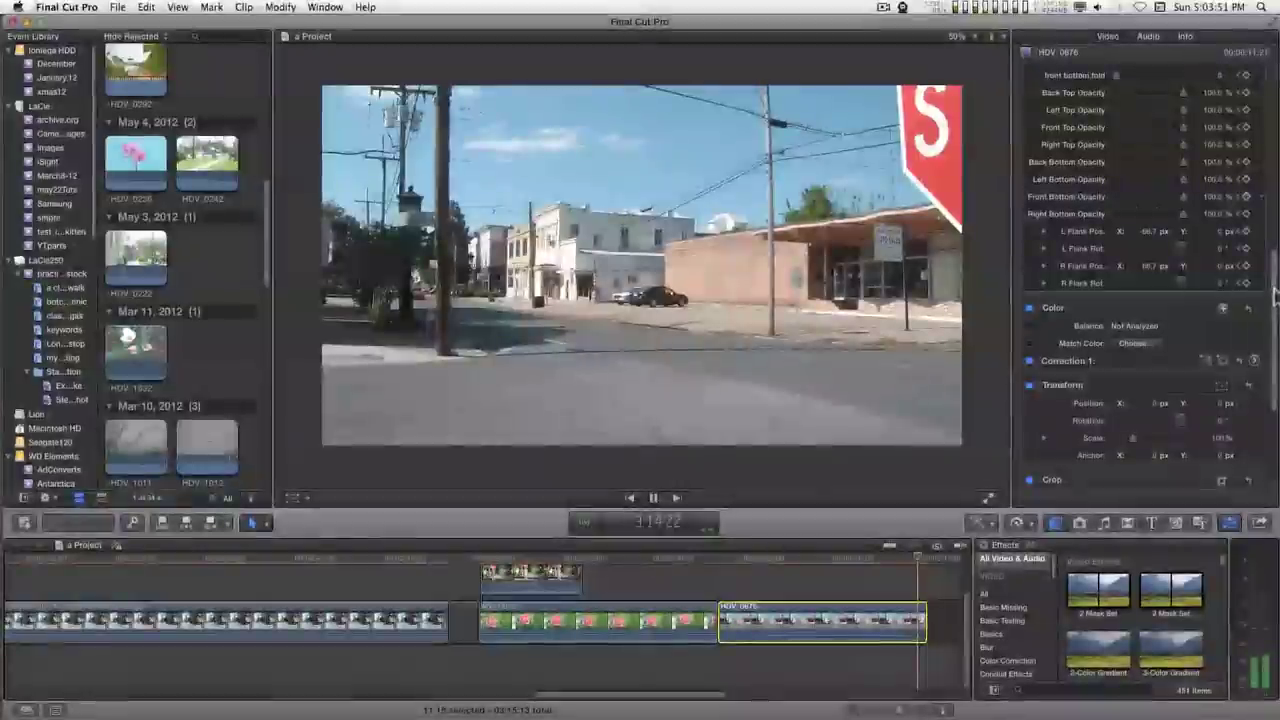
drag(1273, 330, 1273, 285)
scroll(1273, 285, up, 5)
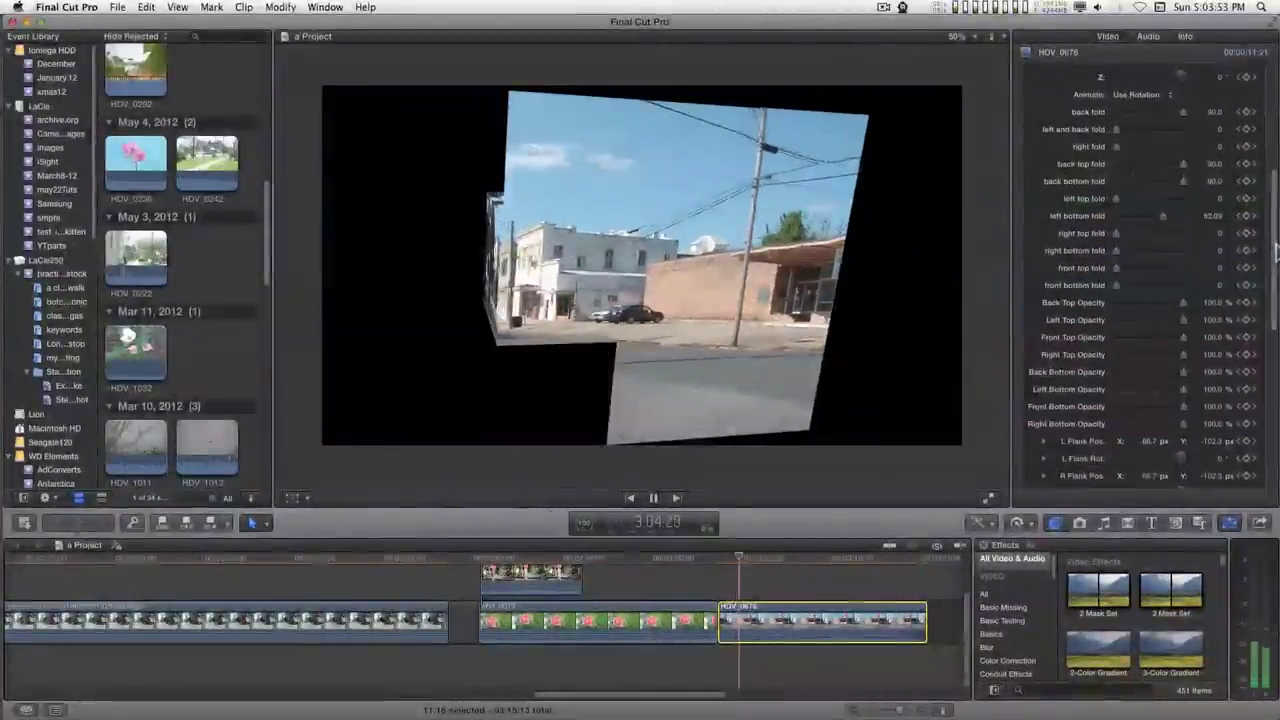
scroll(1182, 170, up, 5)
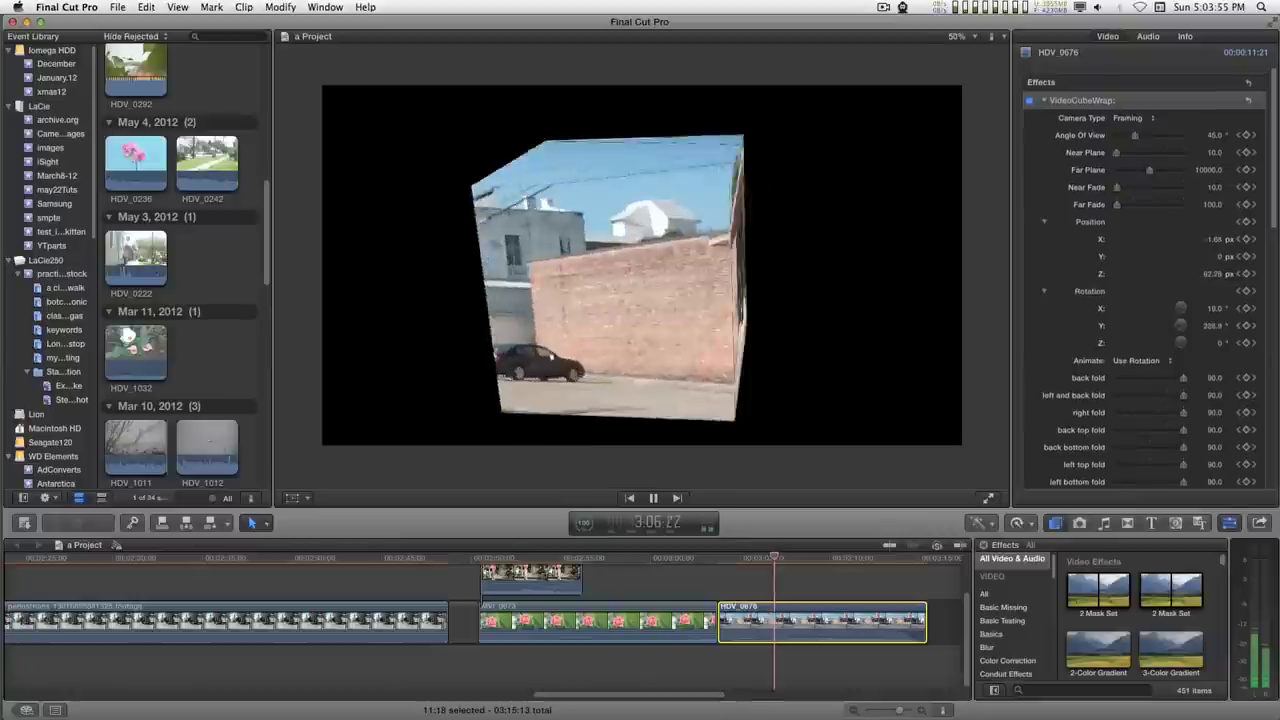